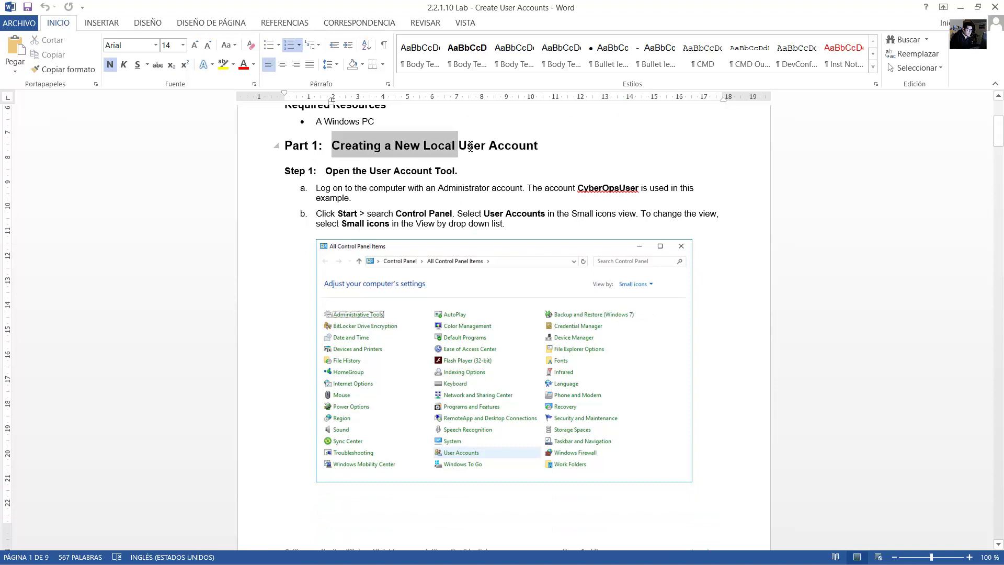
Read the lab guide from Step 1 down to Step 2, Create a user account, then show the desktop.
drag(351, 177, 448, 171)
scroll(447, 170, down, 2)
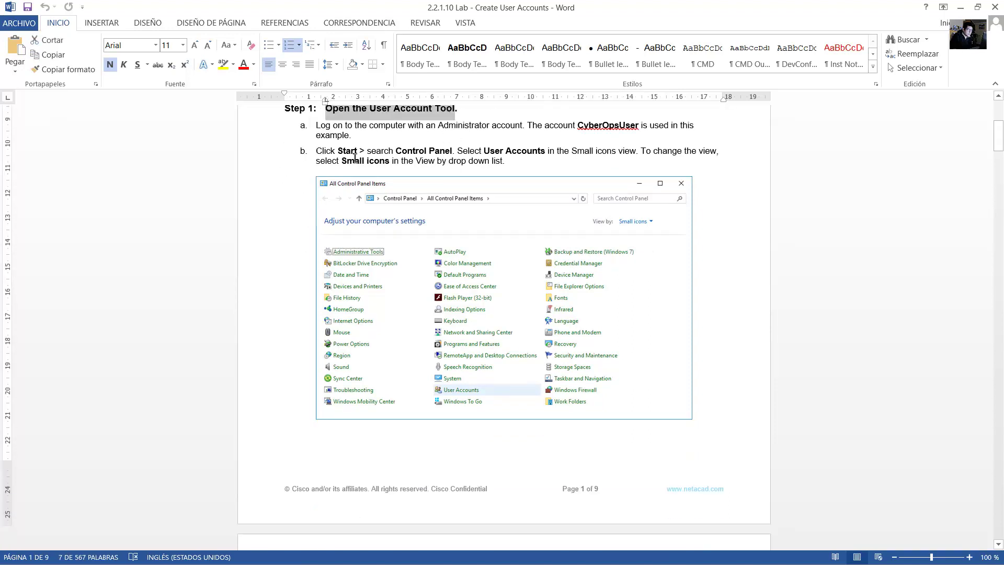
drag(342, 154, 547, 153)
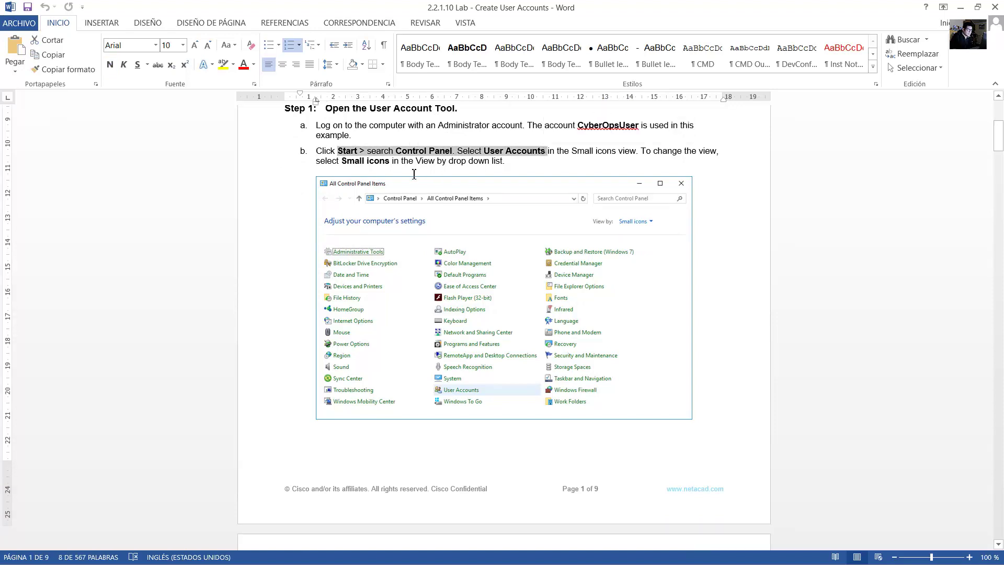
scroll(412, 176, down, 13)
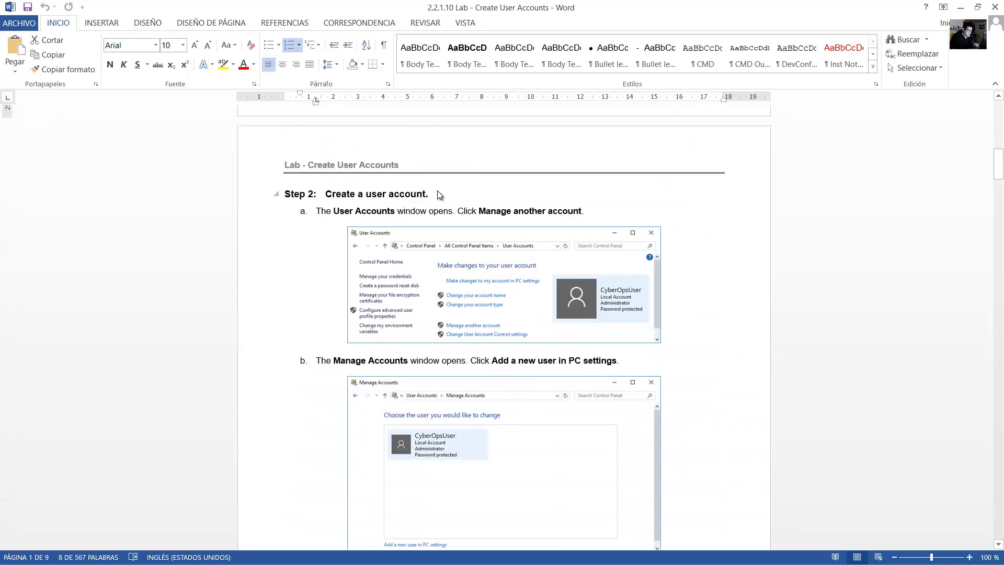
key(super+d)
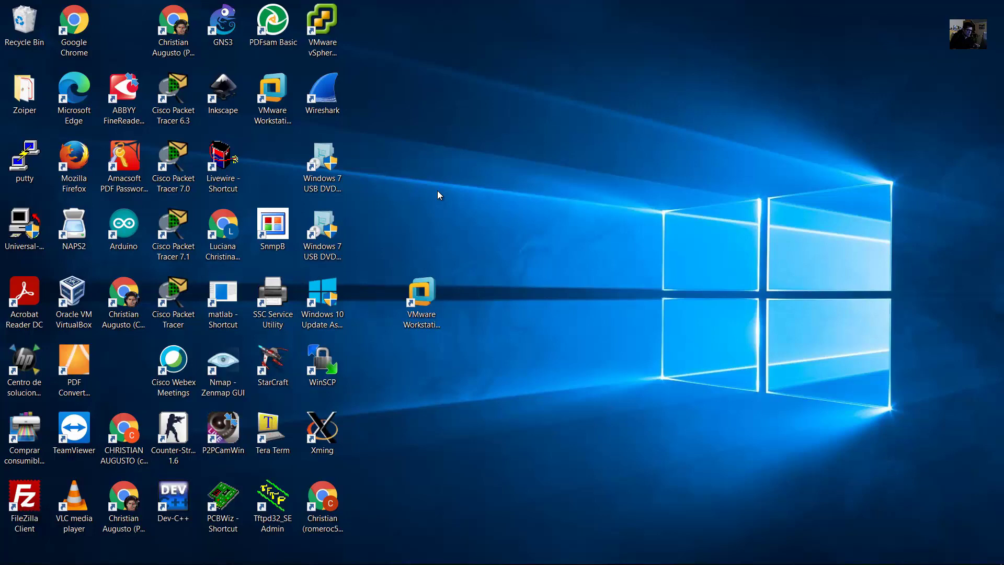
Launch Control Panel from Start search, open the User Accounts category, and return to the Word guide.
key(super)
text(control panel)
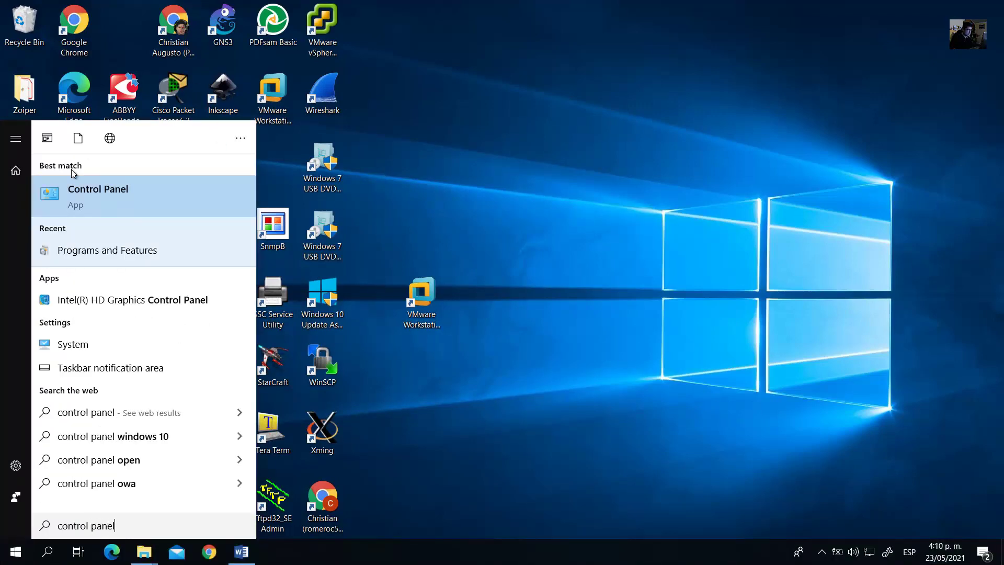
click(96, 206)
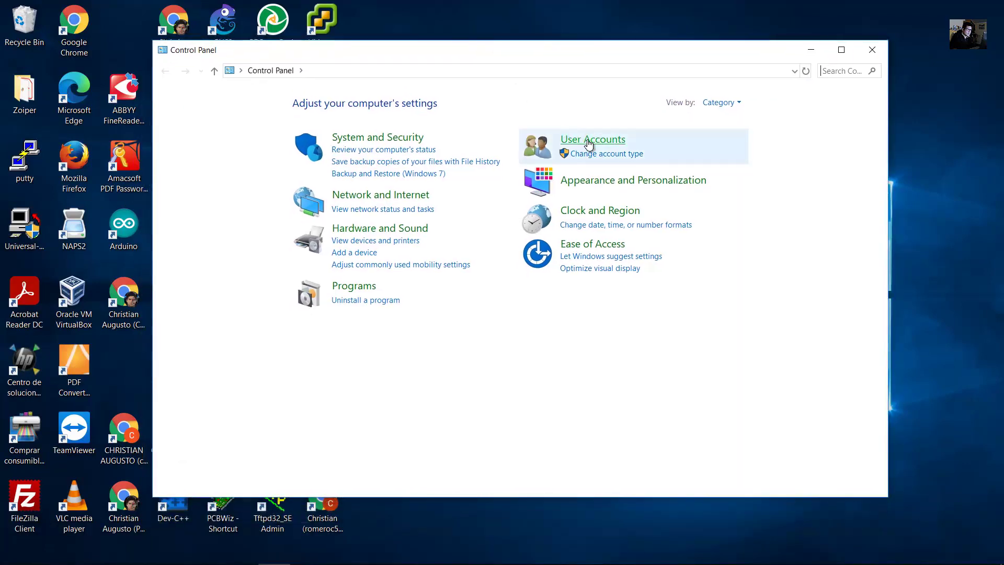
click(591, 135)
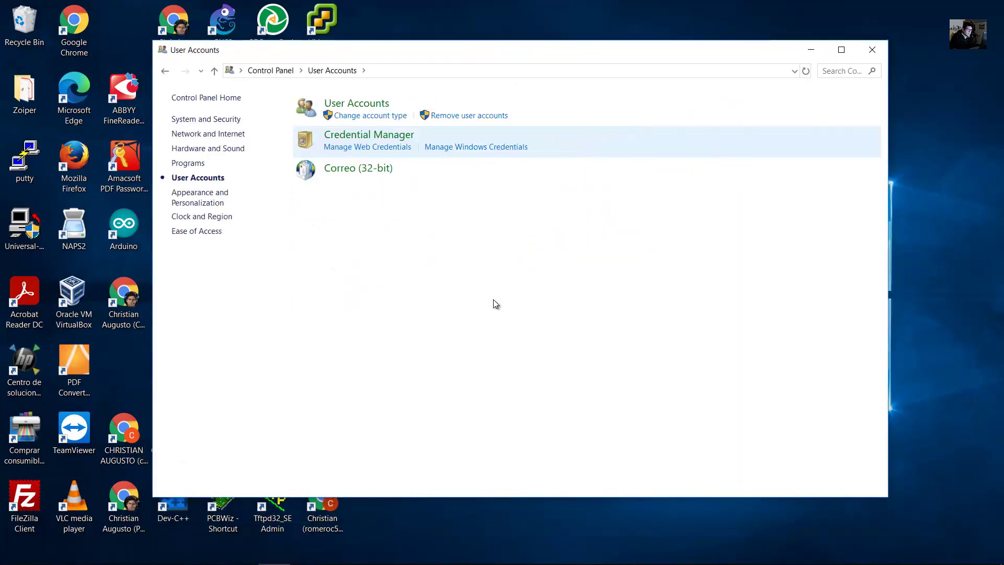
mouse_move(461, 554)
click(240, 552)
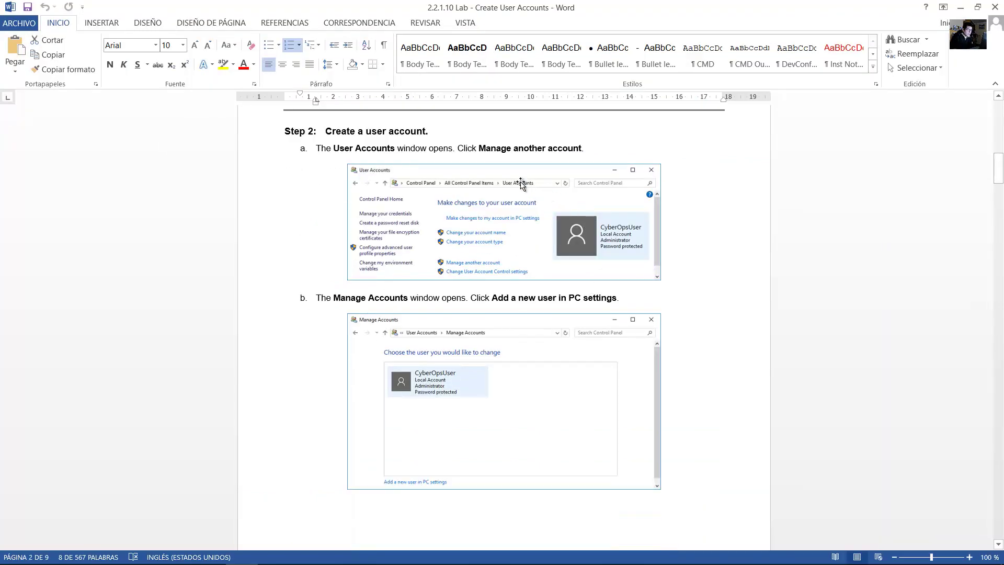
Highlight 'Manage another account' and 'Add a new user in PC settings' in the guide, then minimise Word.
drag(510, 144, 582, 148)
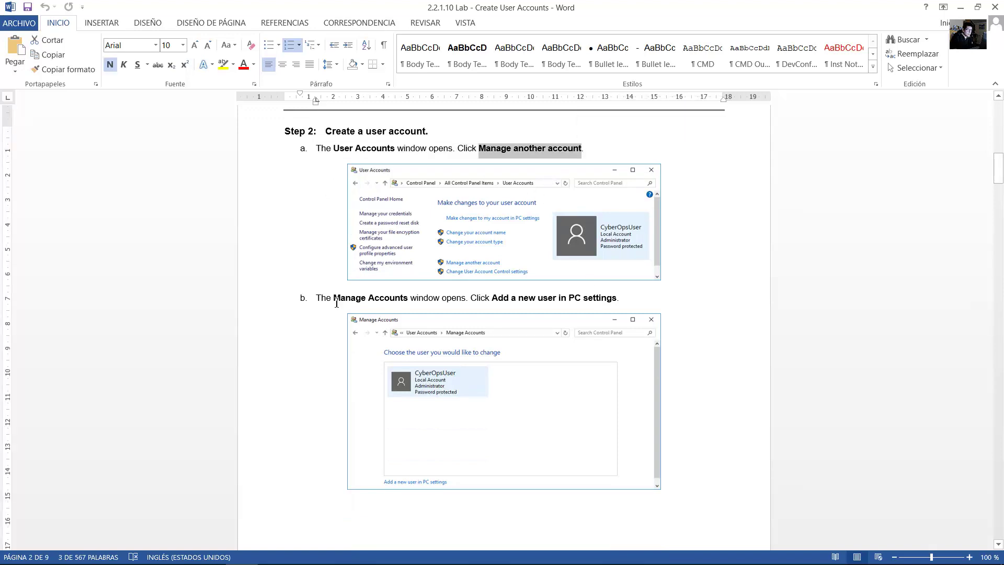
drag(334, 297, 602, 302)
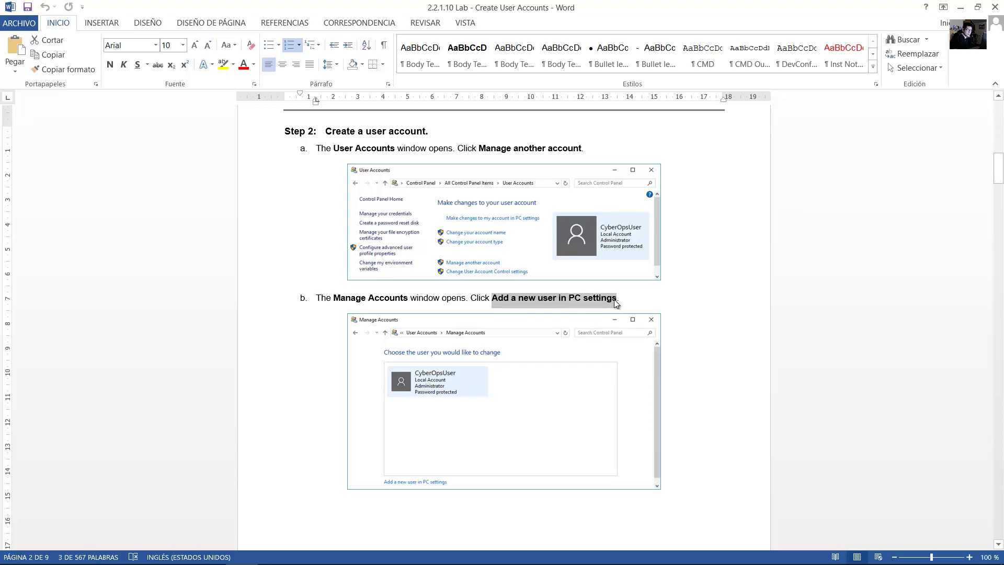
click(960, 7)
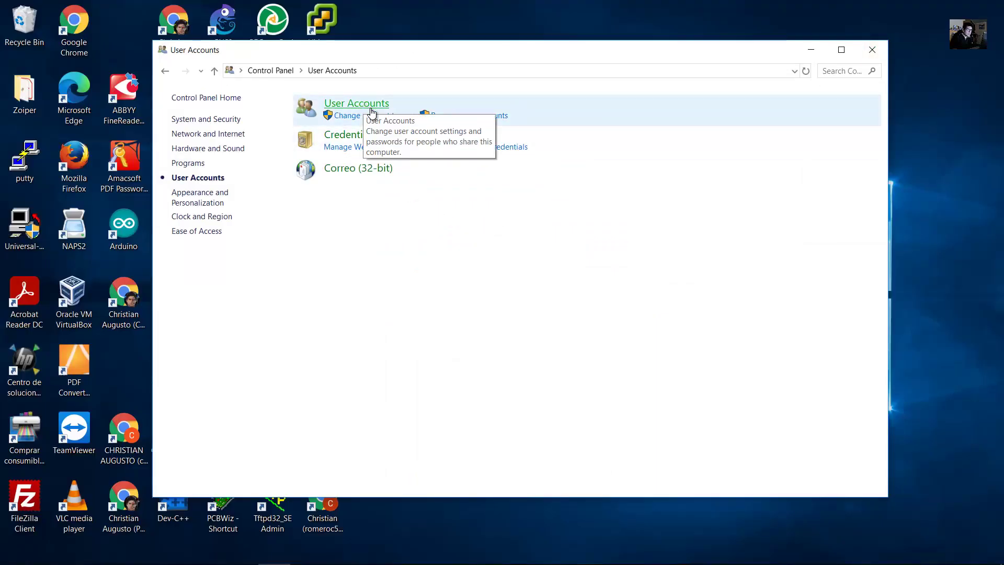
Go through User Accounts and Manage another account to 'Add a new user in PC settings'.
click(349, 105)
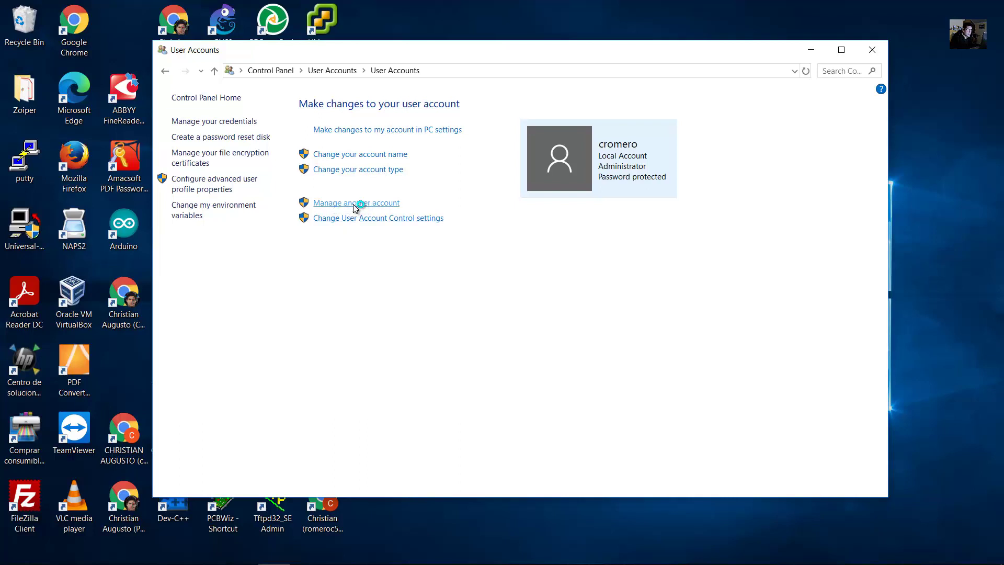
click(353, 205)
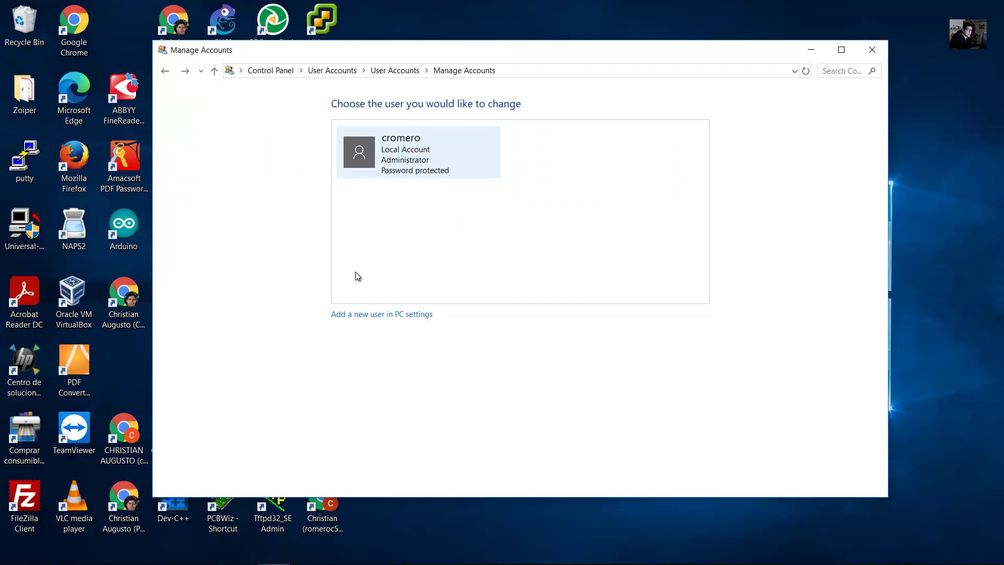
click(382, 315)
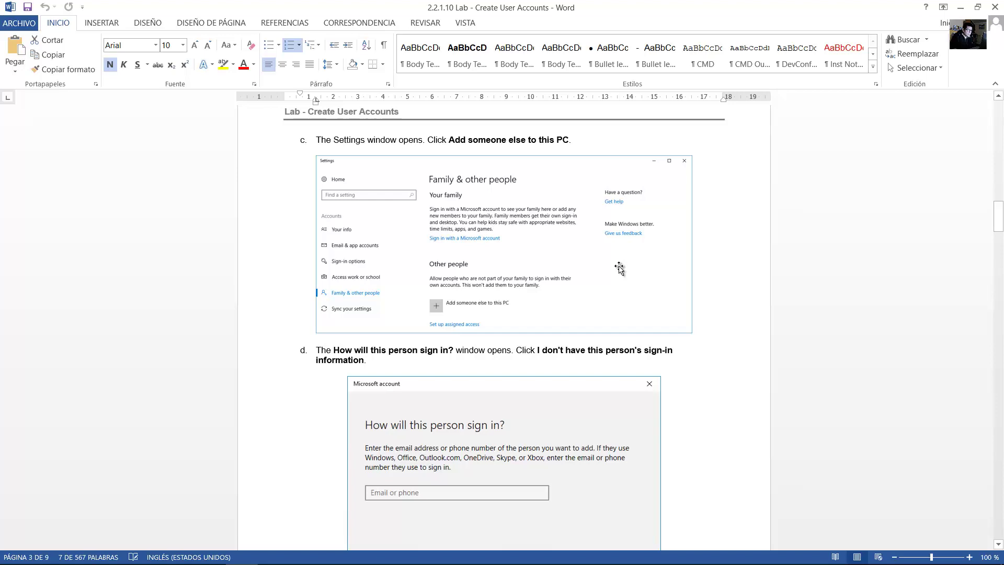
Check step c, 'Add someone else to this PC', in the guide, then restore Family & other people settings.
click(930, 11)
drag(497, 138, 569, 145)
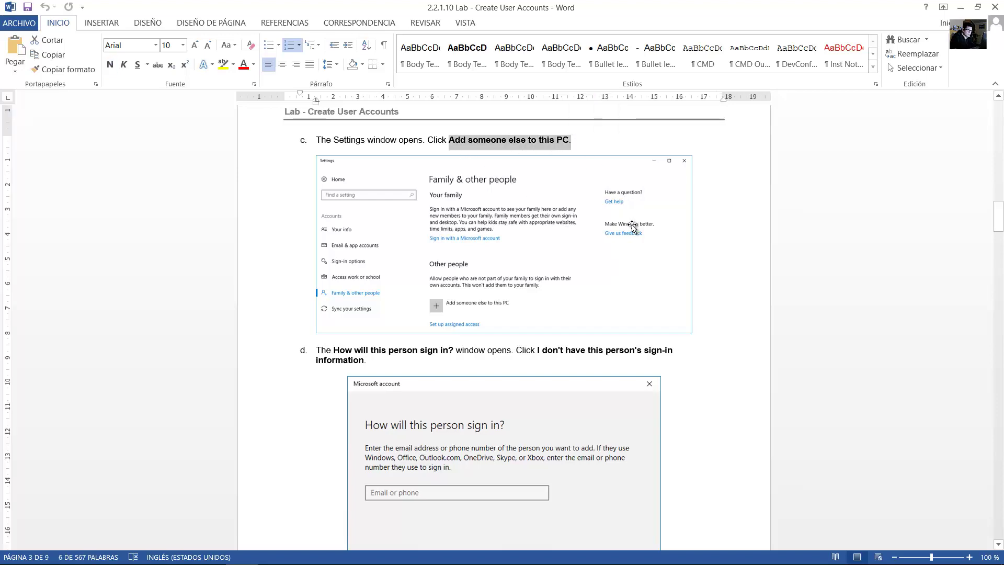
click(306, 551)
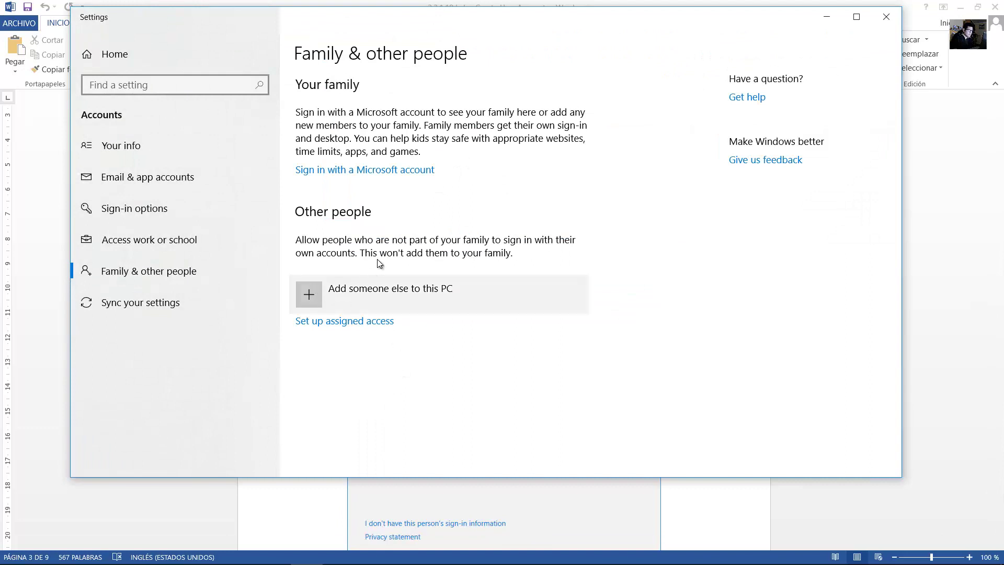
Choose 'Add someone else to this PC' to open the sign-in dialog, then bring Word forward.
click(317, 300)
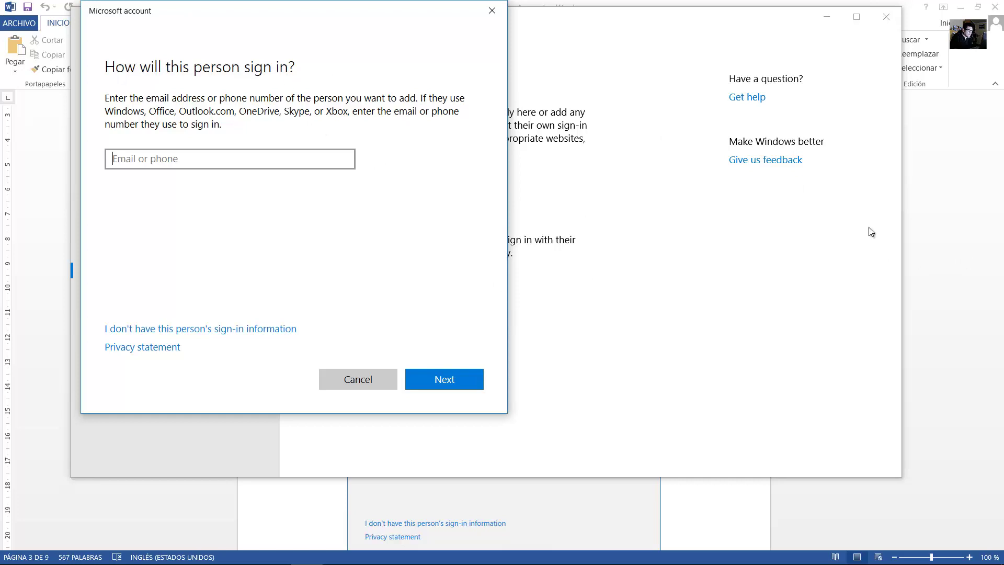
click(954, 264)
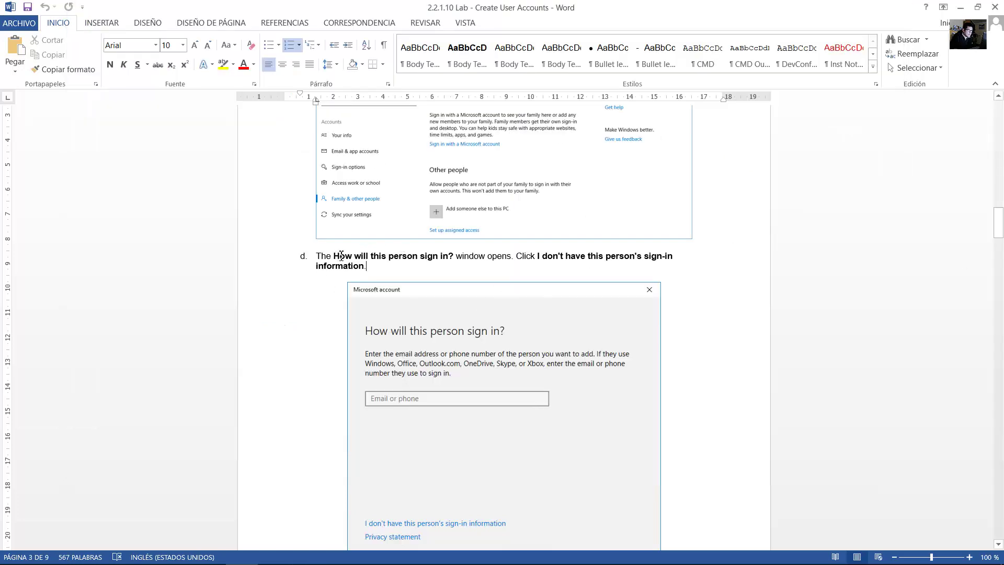
Review step d, then select 'I don't have this person's sign-in information' in the sign-in dialog.
drag(341, 256, 672, 259)
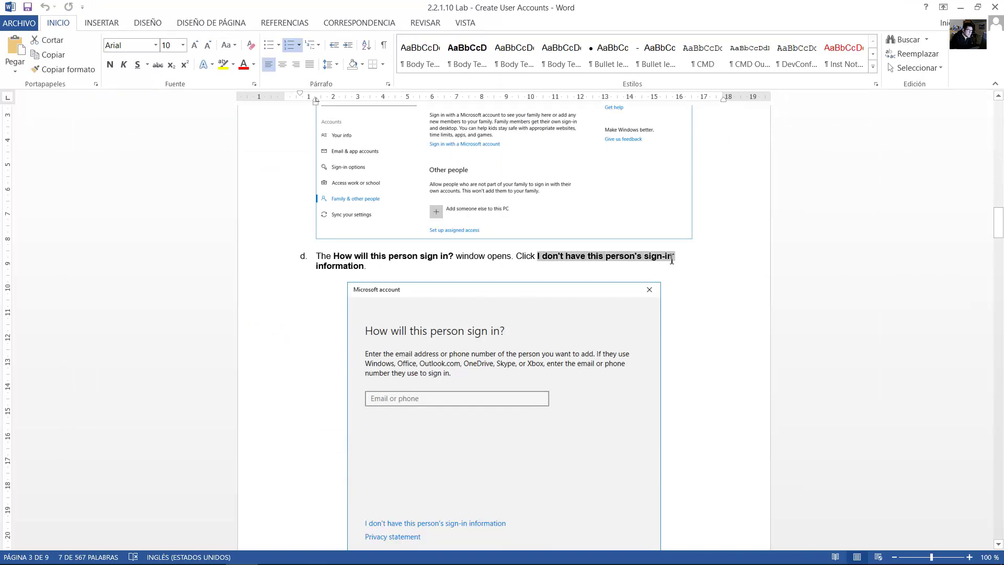
drag(445, 289, 374, 274)
scroll(567, 338, down, 5)
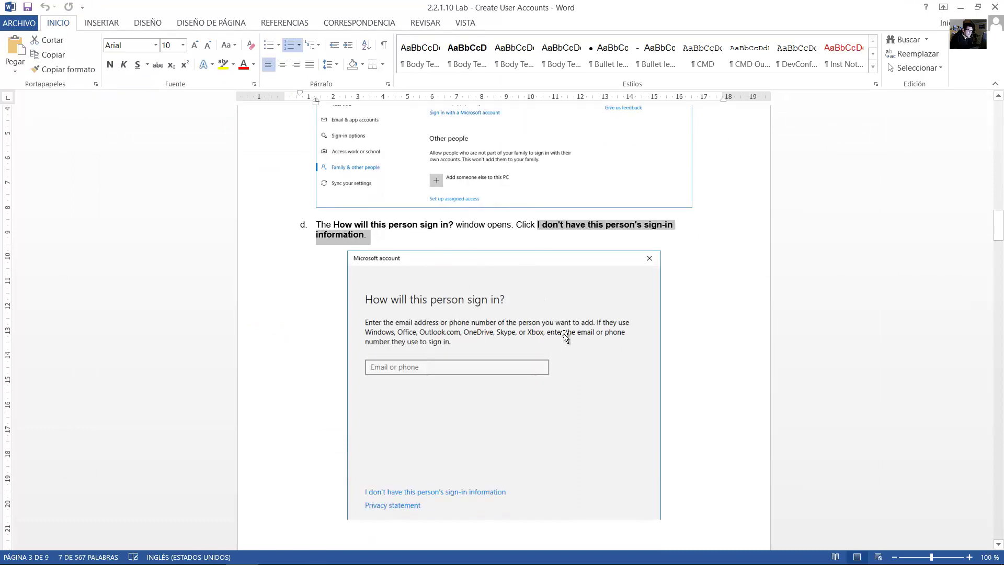
scroll(573, 338, down, 4)
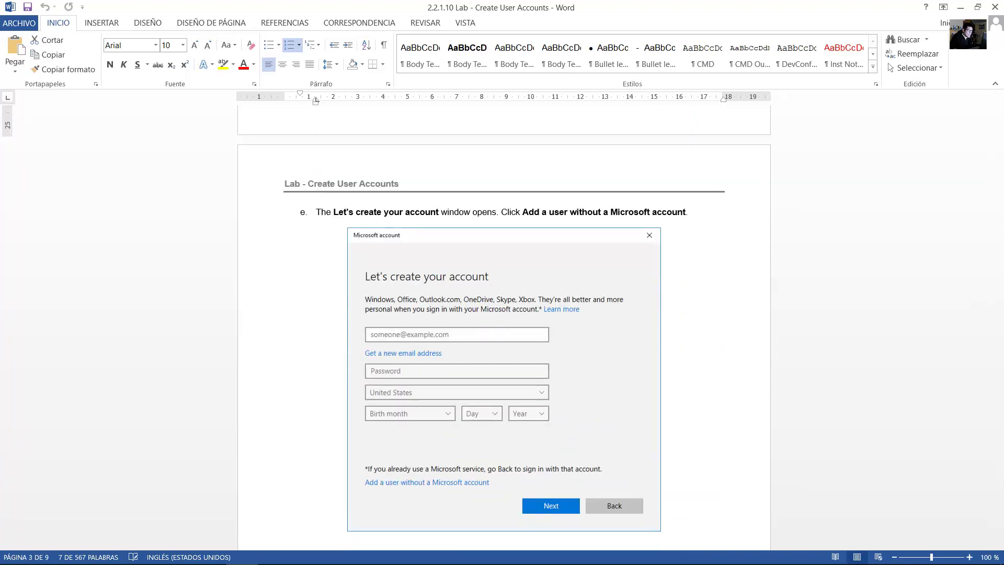
click(306, 552)
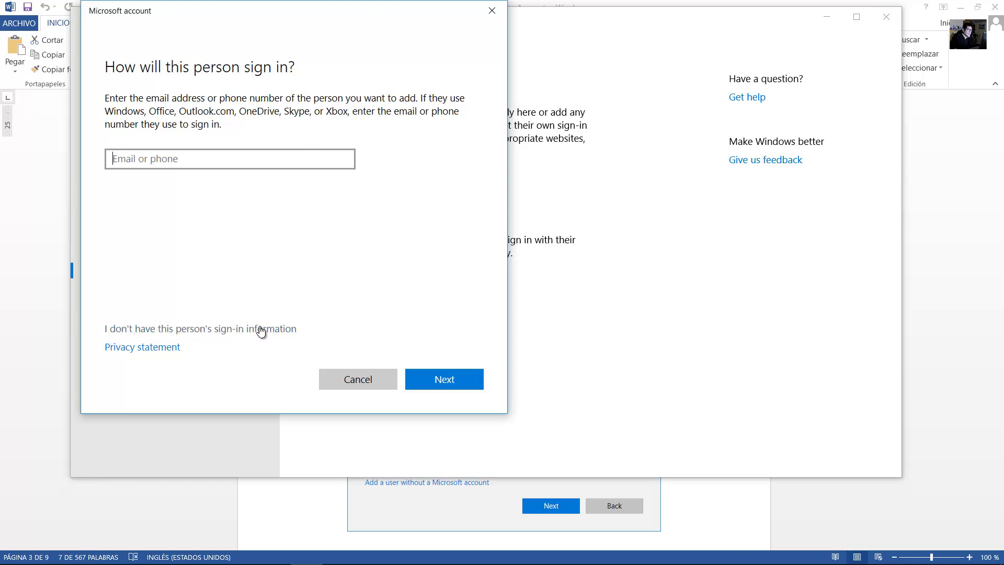
click(222, 329)
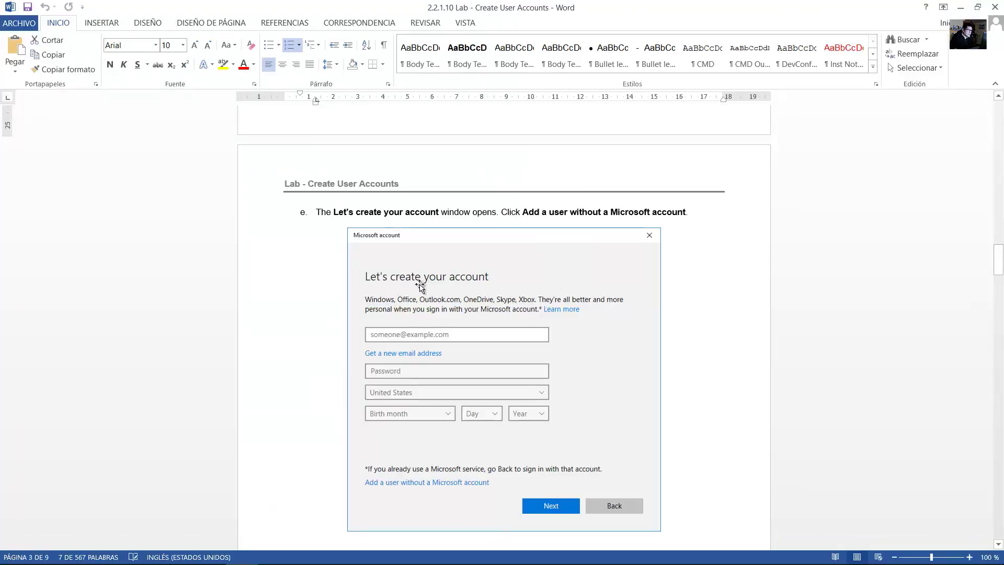
Read steps e and f on adding a user without a Microsoft account, then minimise Word.
drag(415, 218, 438, 214)
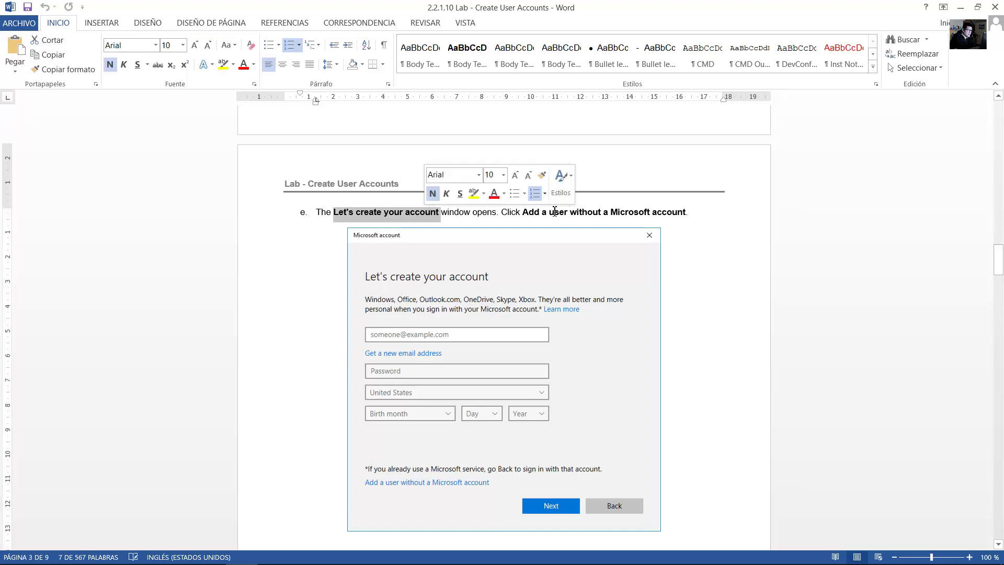
drag(538, 214, 678, 213)
scroll(692, 254, down, 9)
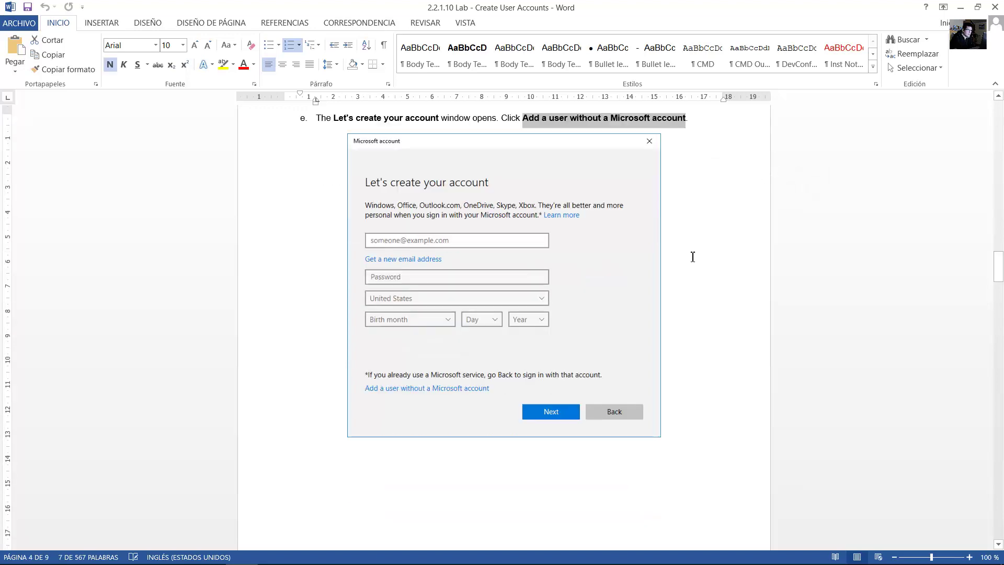
scroll(693, 257, down, 15)
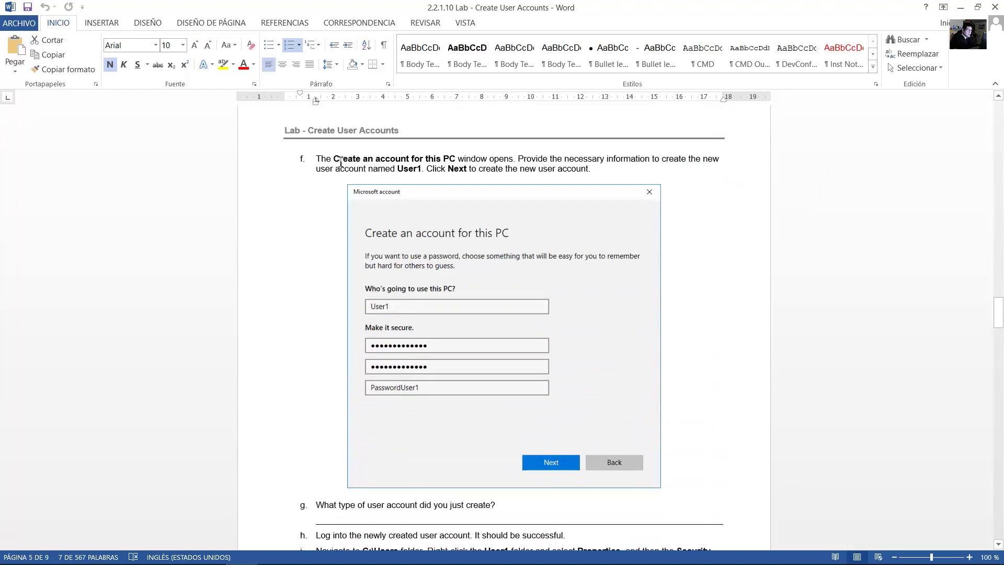
drag(341, 162, 423, 172)
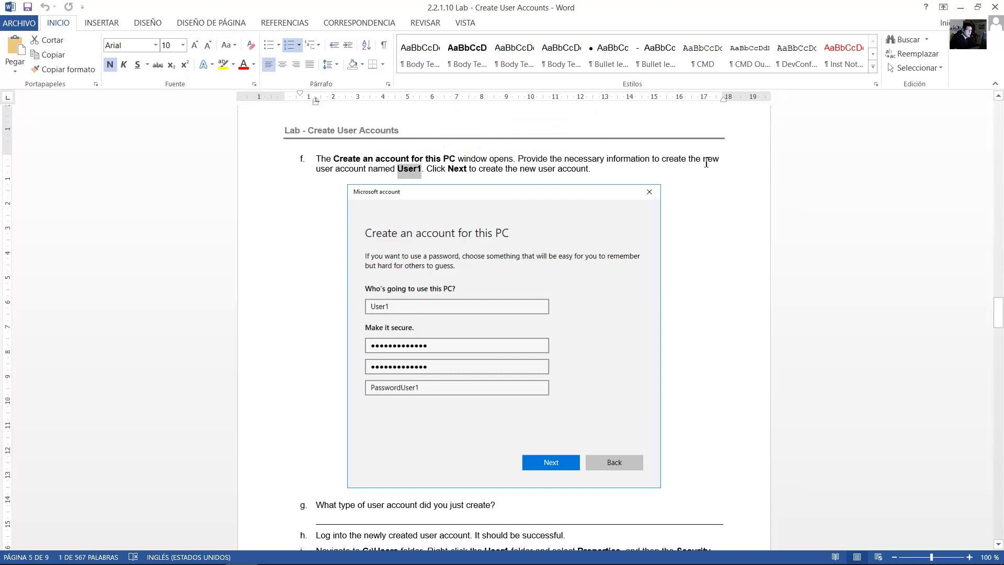
drag(707, 159, 590, 171)
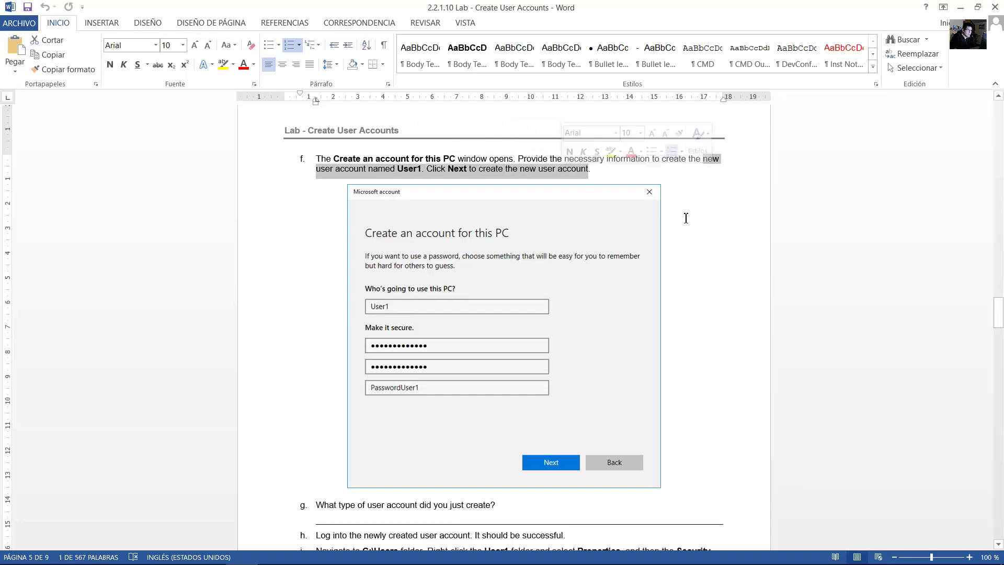
scroll(686, 218, down, 5)
click(957, 7)
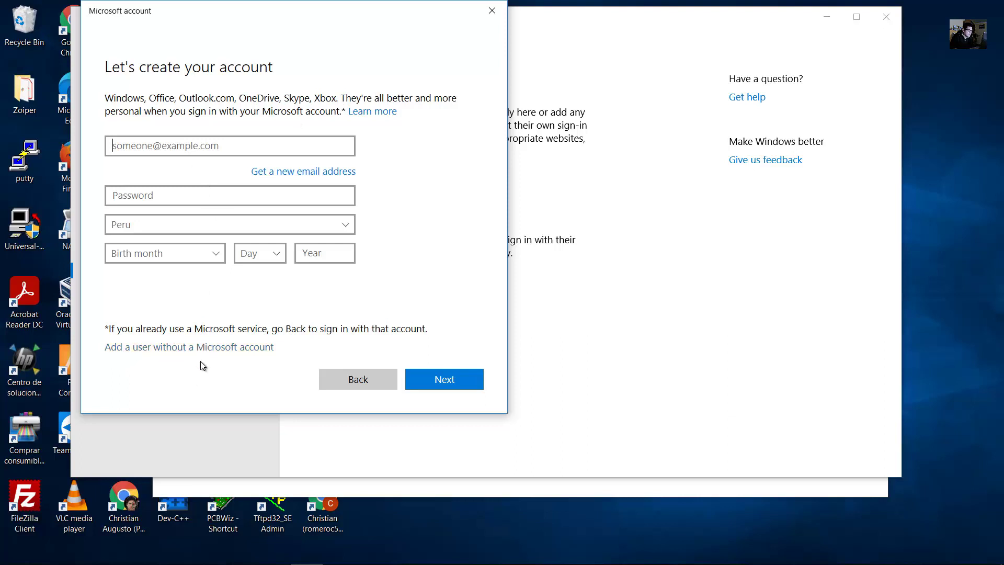
Choose to add a user without a Microsoft account and enter User1 as the user name.
click(203, 347)
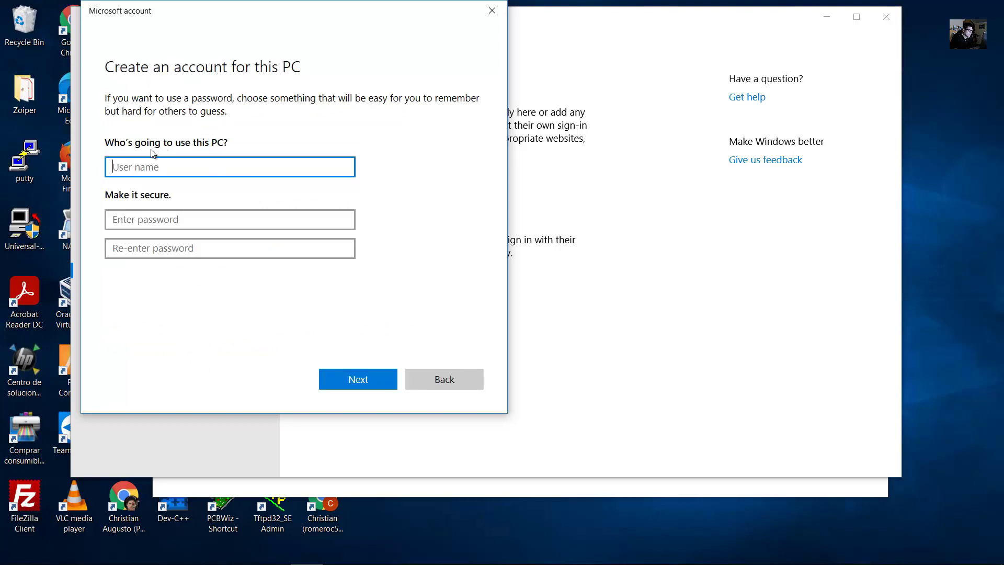
click(138, 166)
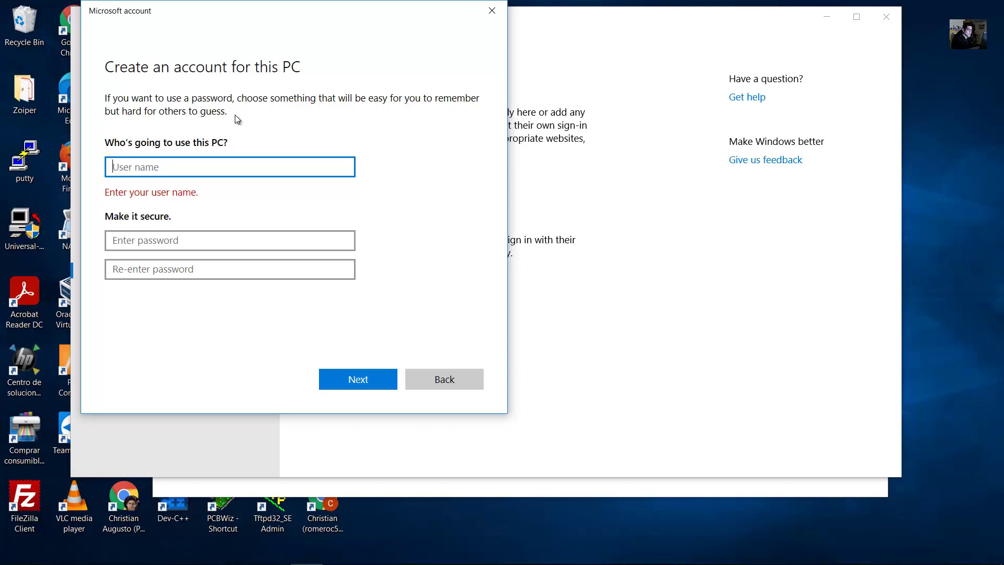
text(jsmit)
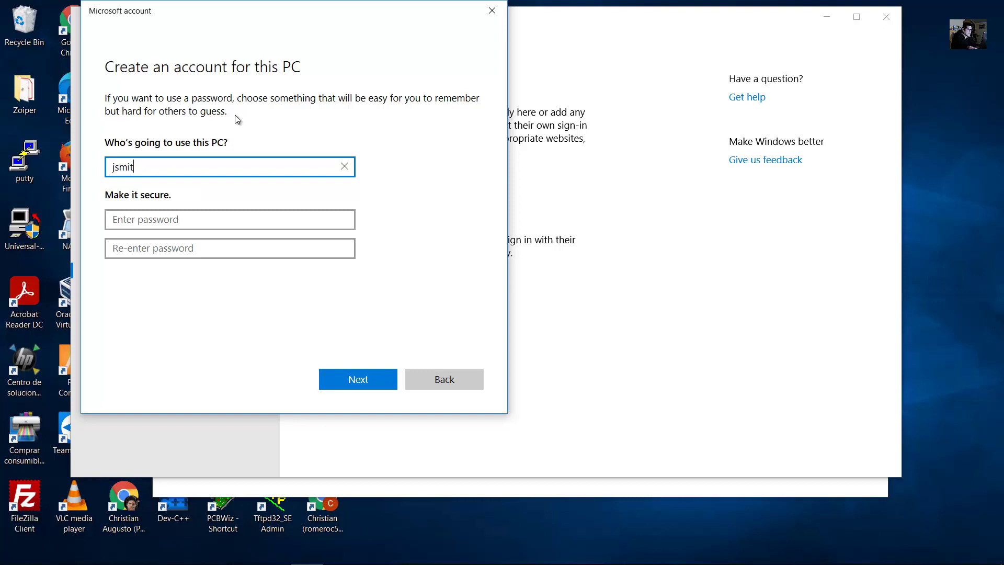
key(BackSpace)
key(BackSpace)
key(BackSpace)
key(BackSpace)
key(BackSpace)
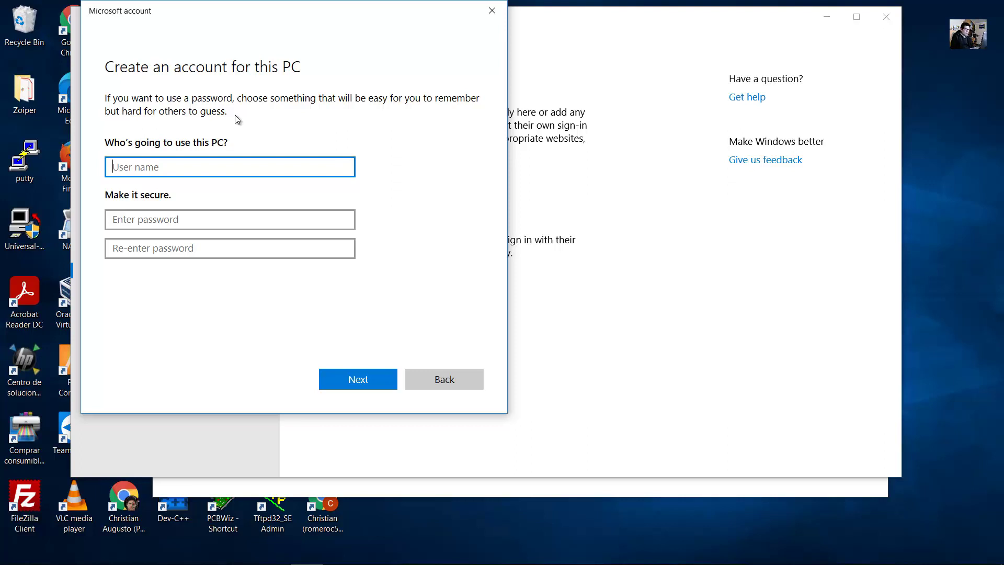
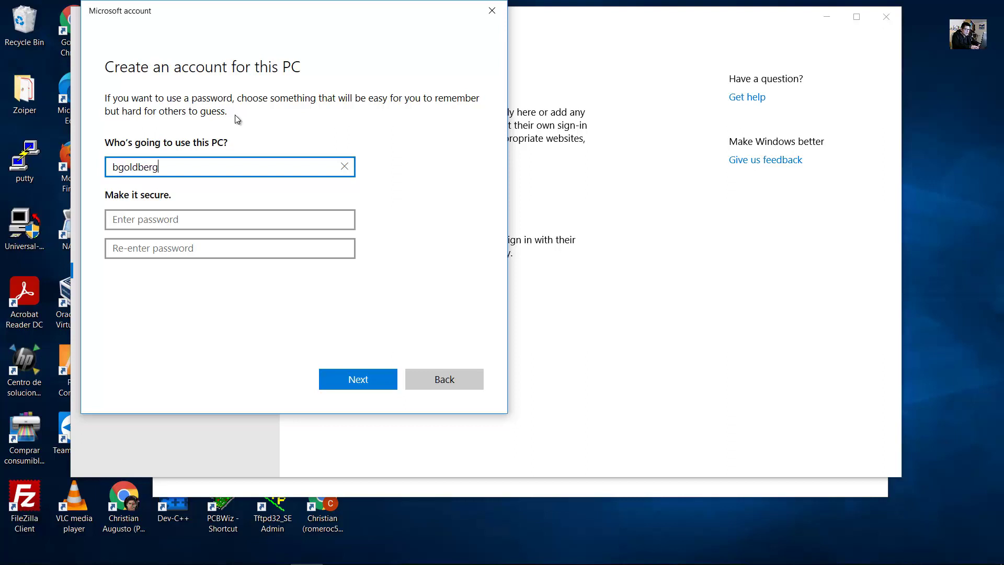
text(j)
key(BackSpace)
key(BackSpace)
key(BackSpace)
key(BackSpace)
key(BackSpace)
key(BackSpace)
key(BackSpace)
key(BackSpace)
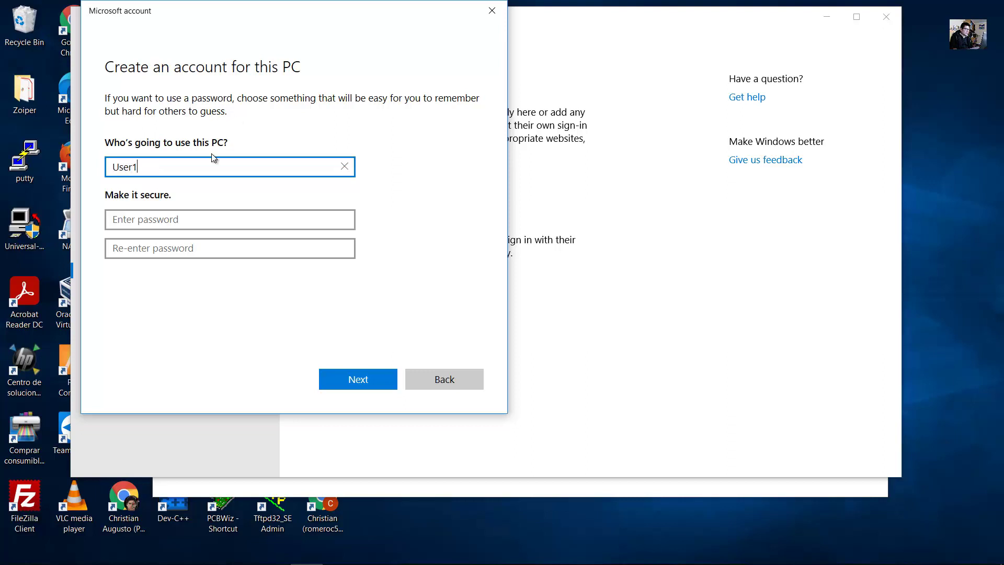
key(Tab)
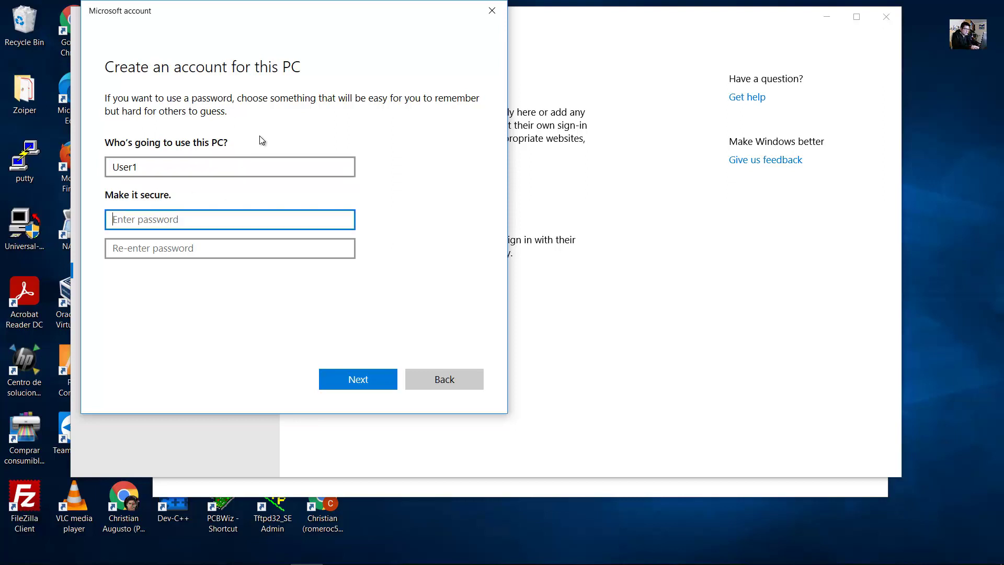
Enter and confirm the account password, briefly revealing the confirmation to check it.
text(••)
key(Tab)
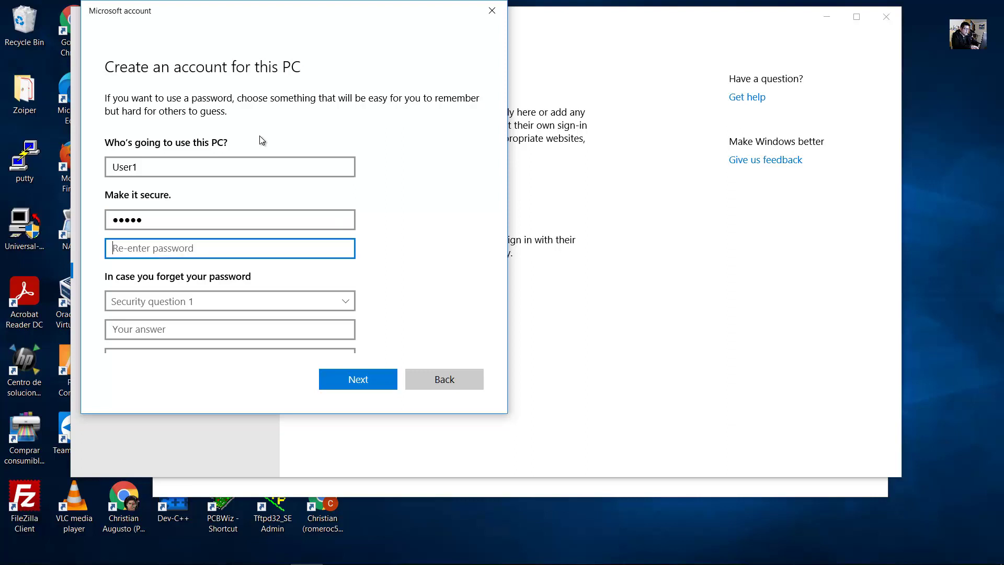
text(•••••)
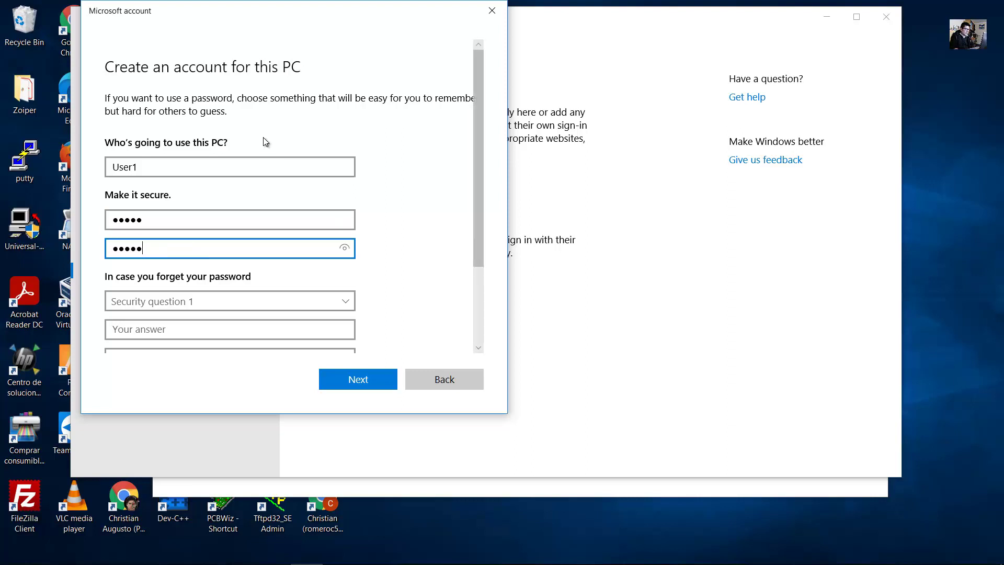
click(342, 251)
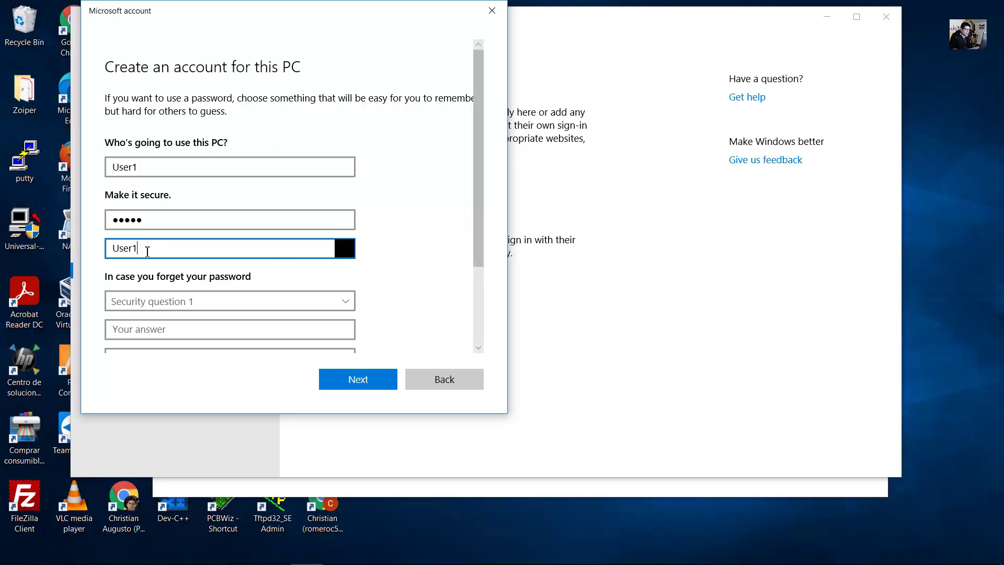
double_click(147, 252)
click(157, 257)
click(342, 249)
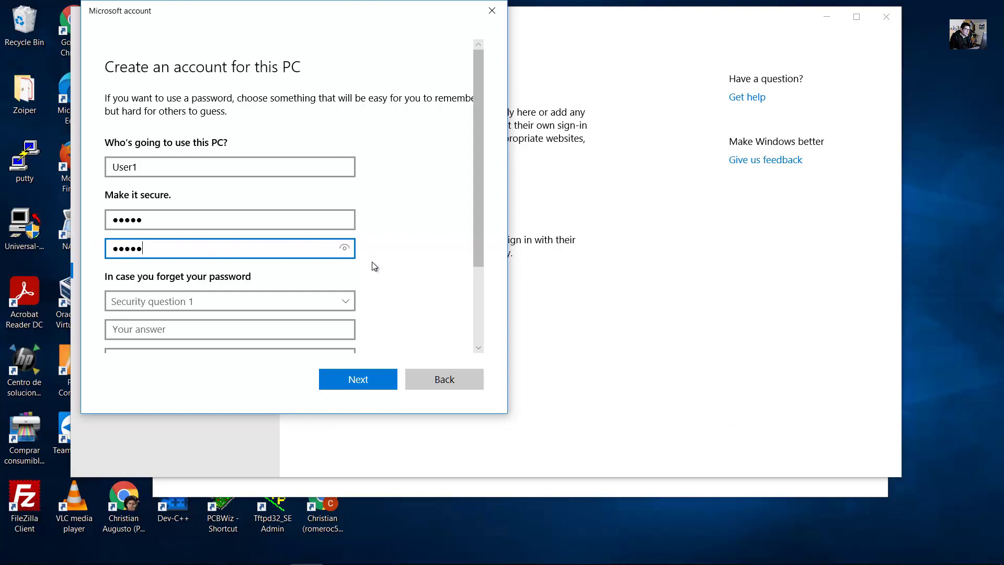
scroll(372, 267, down, 3)
scroll(372, 266, up, 3)
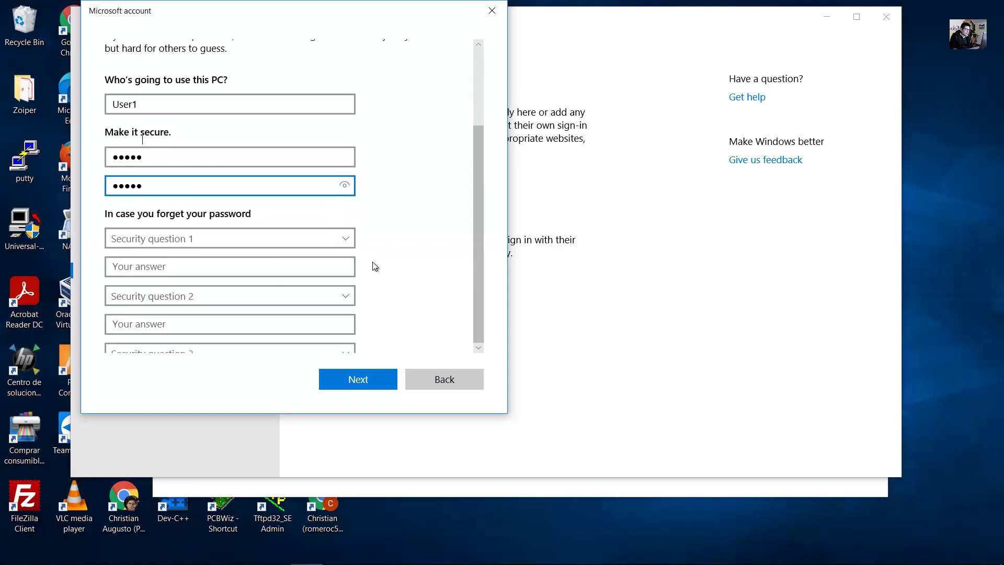
click(369, 380)
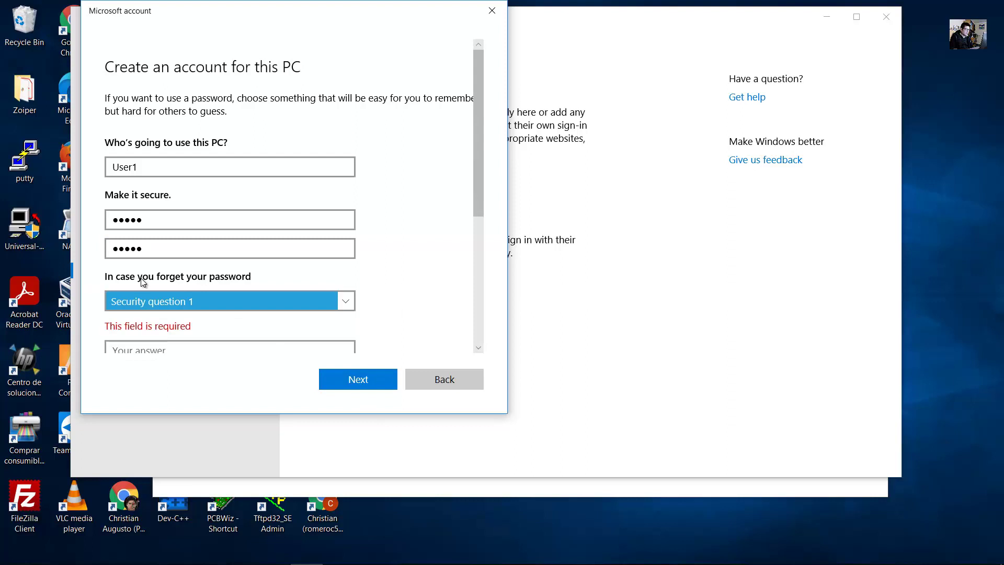
scroll(290, 283, down, 1)
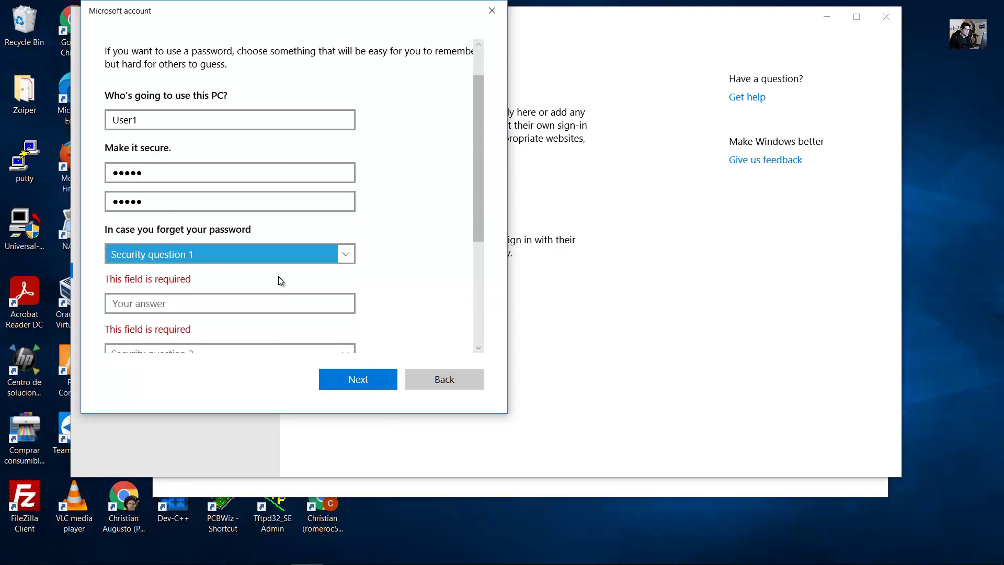
scroll(209, 270, down, 1)
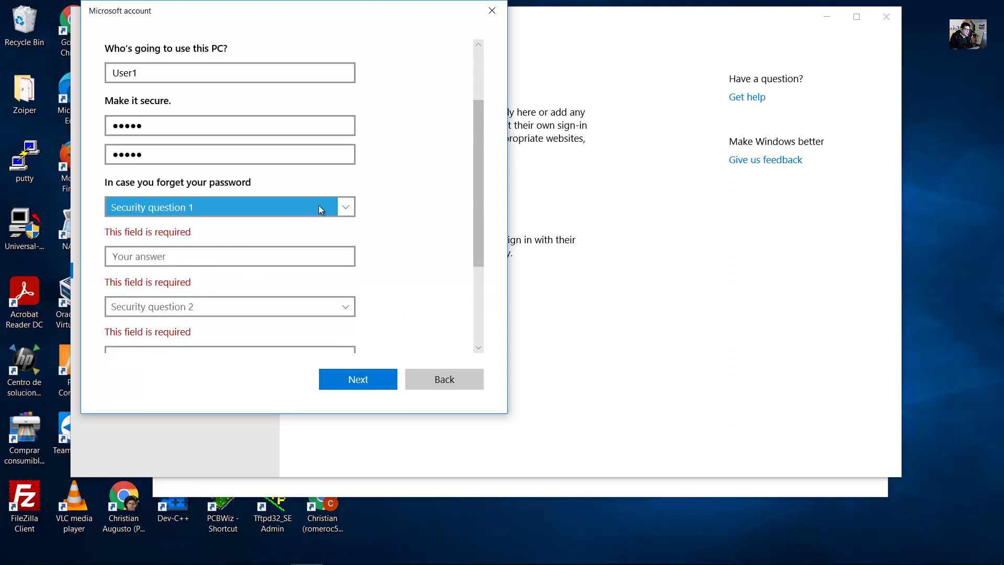
click(348, 210)
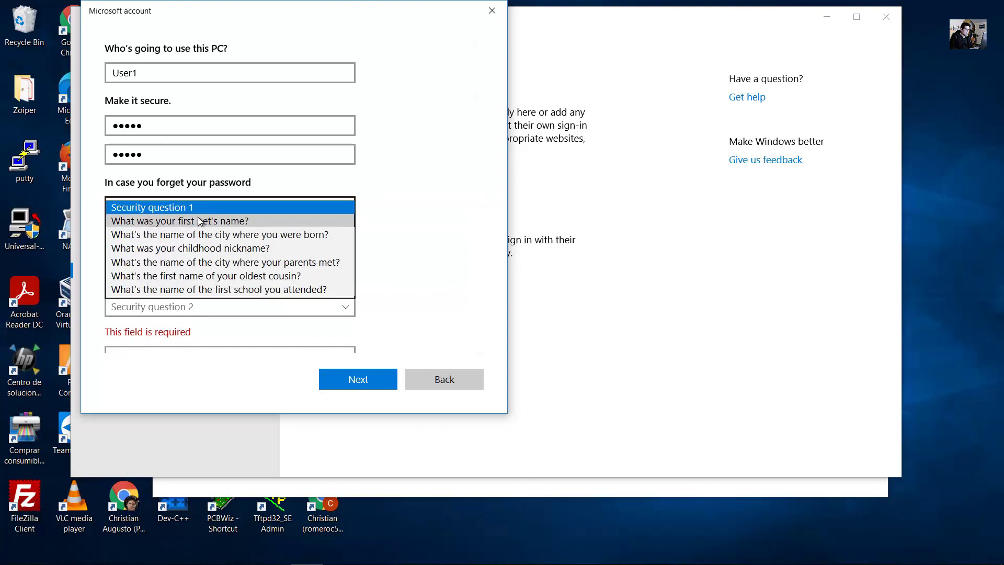
click(218, 222)
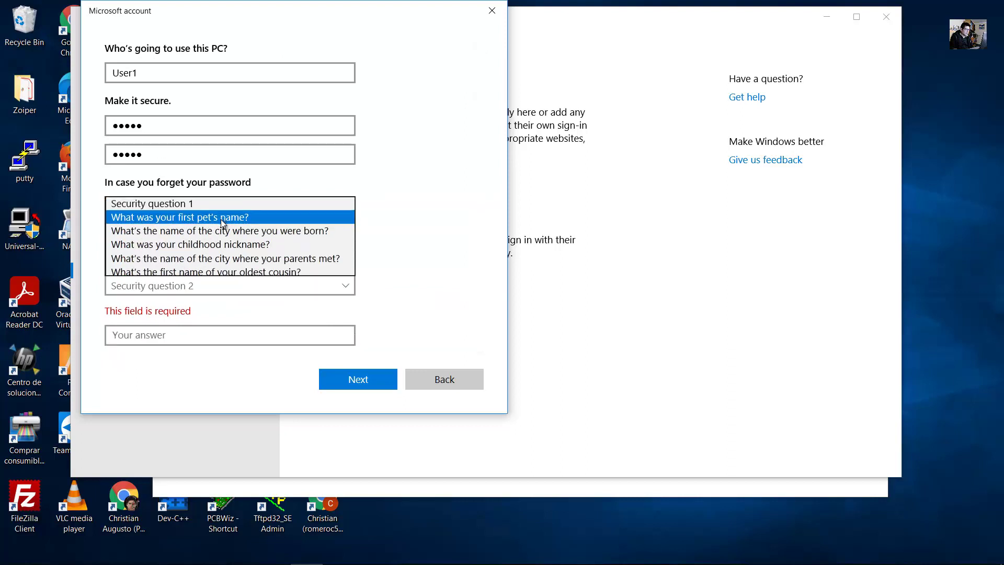
click(188, 233)
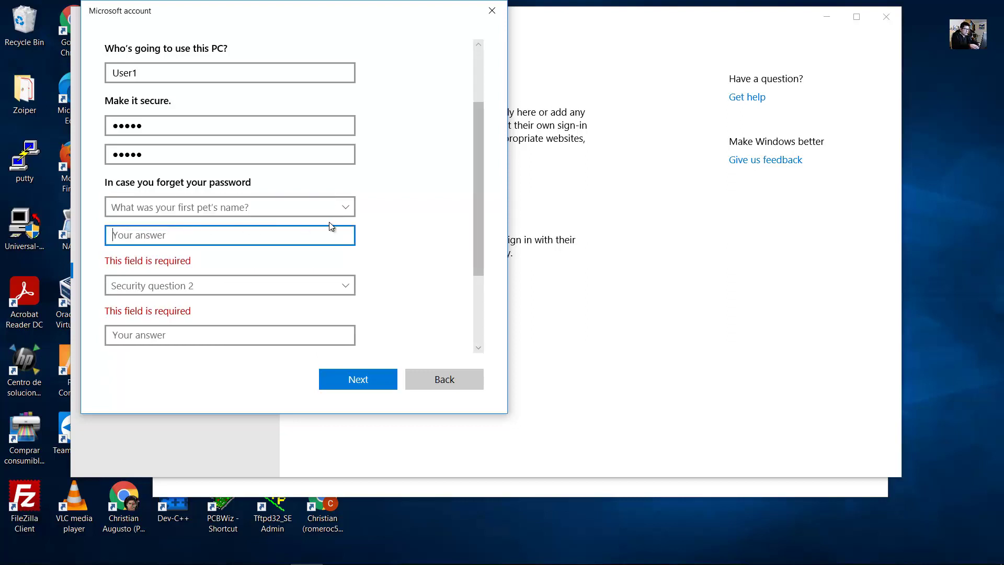
text(User1)
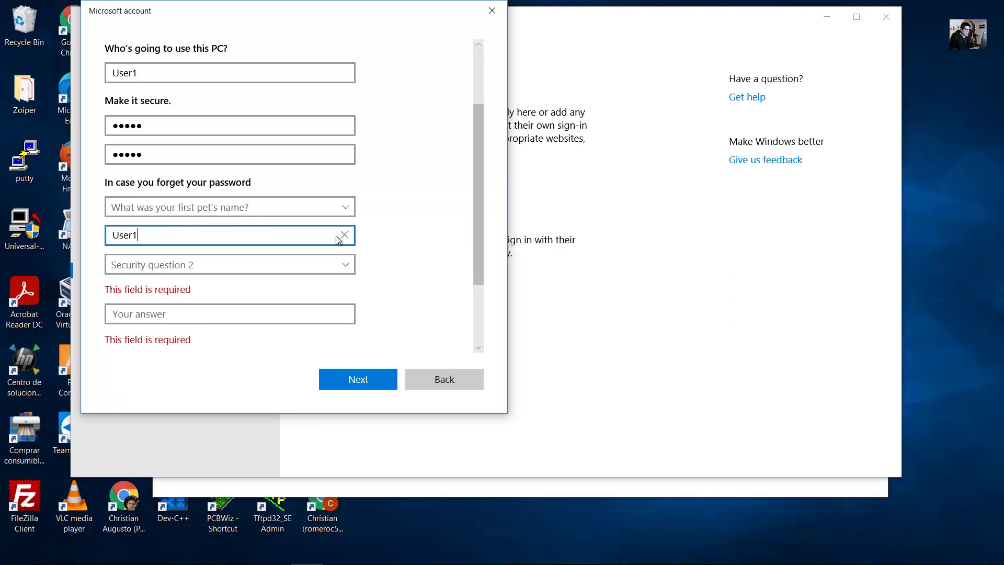
click(424, 262)
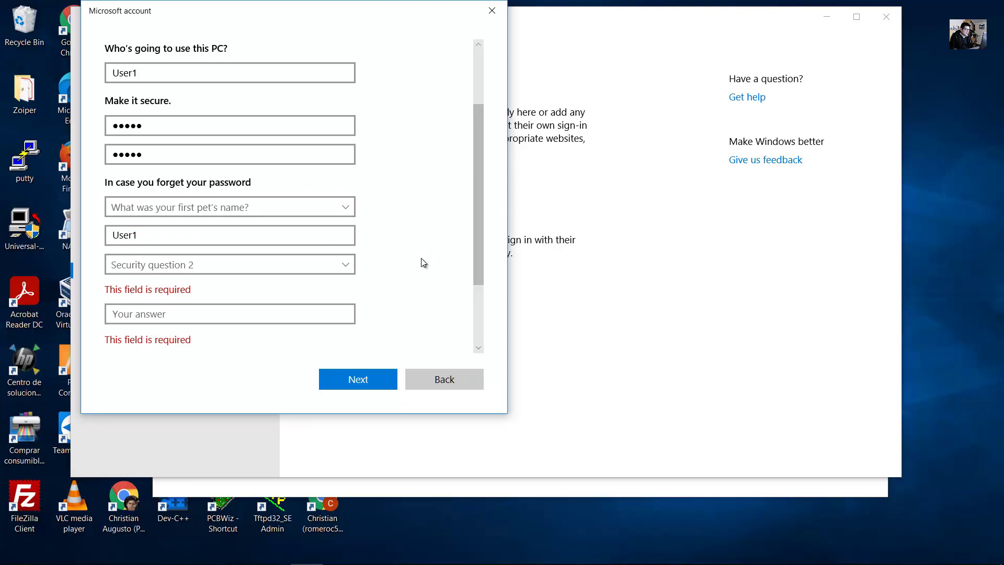
Set security question 2 to the city where you were born, answered User1.
scroll(422, 262, down, 2)
scroll(421, 262, up, 3)
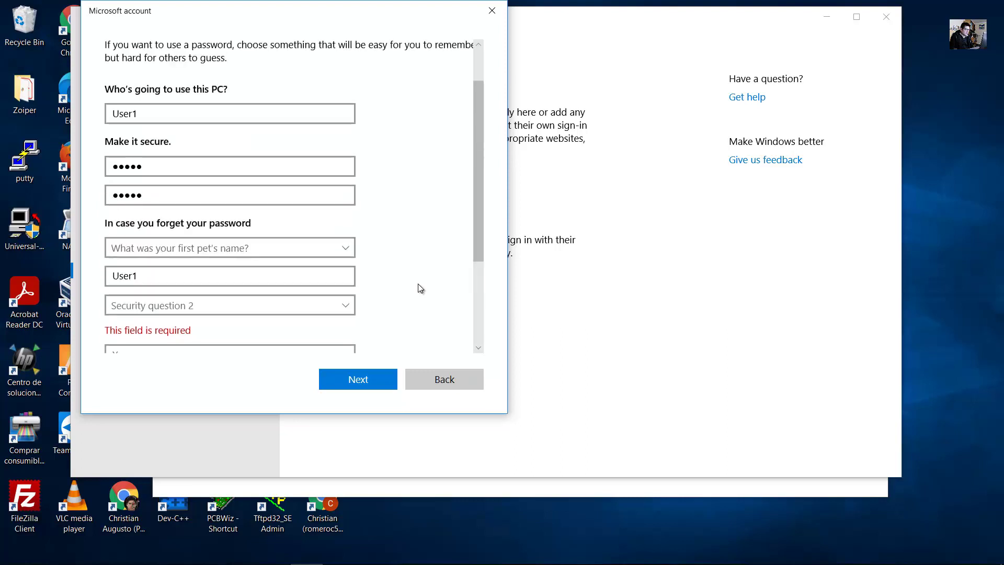
scroll(392, 341, down, 1)
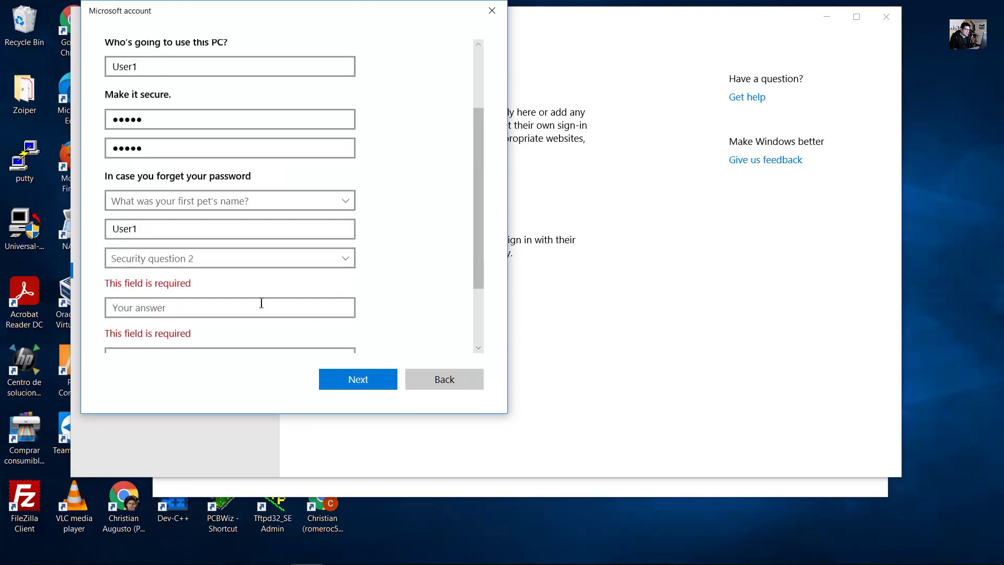
scroll(159, 276, down, 1)
click(197, 211)
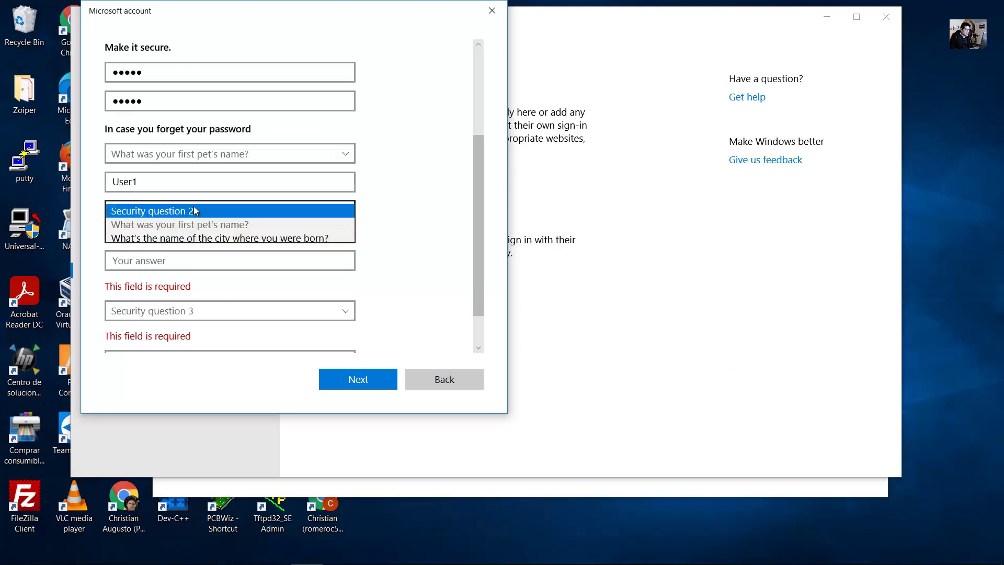
click(217, 240)
click(199, 241)
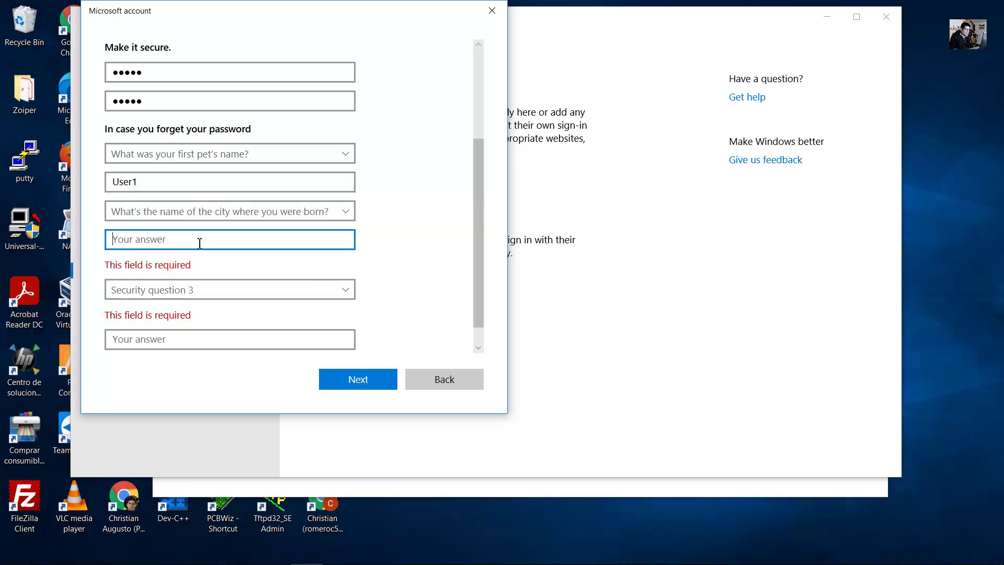
text(User1)
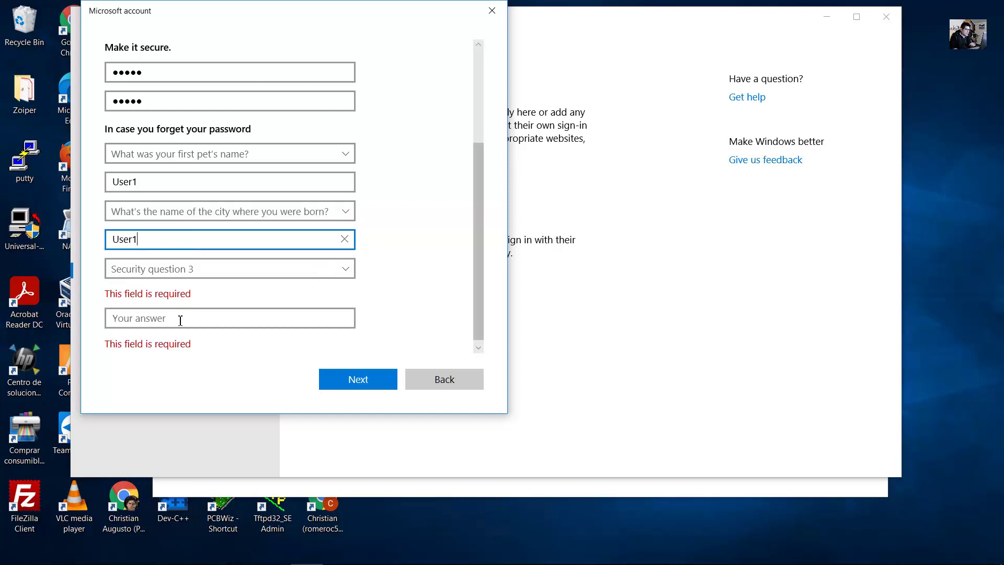
click(233, 269)
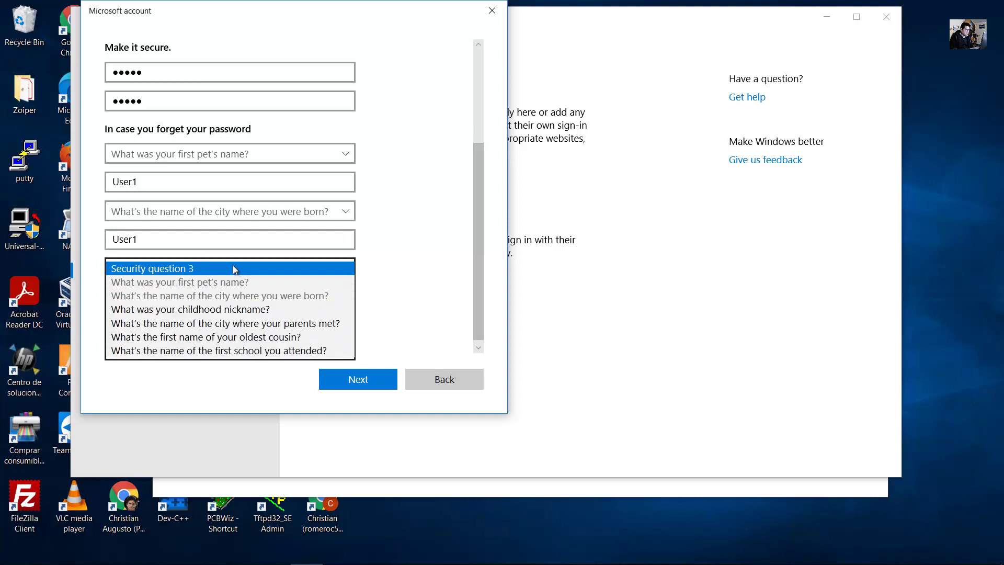
click(226, 312)
click(182, 312)
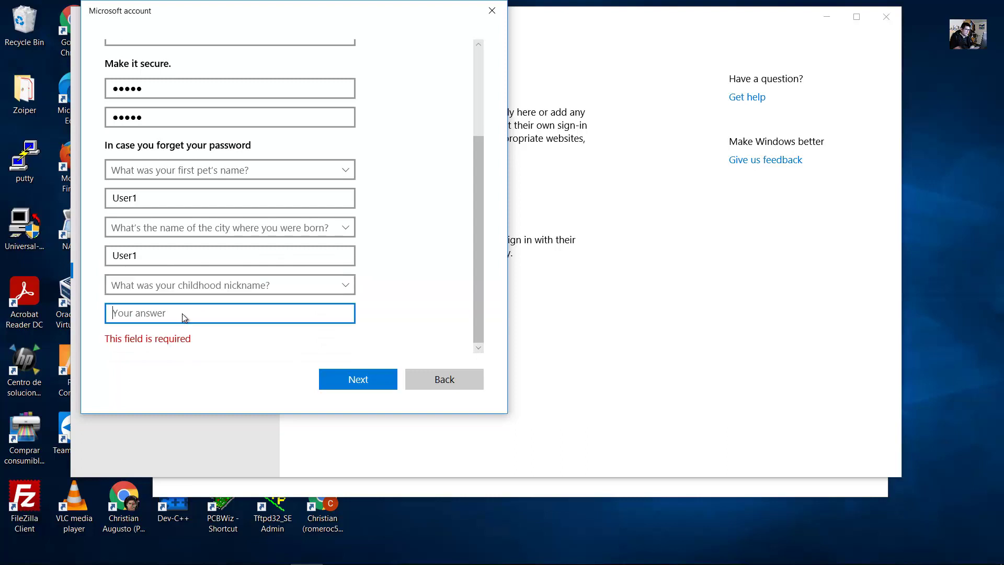
text(User1)
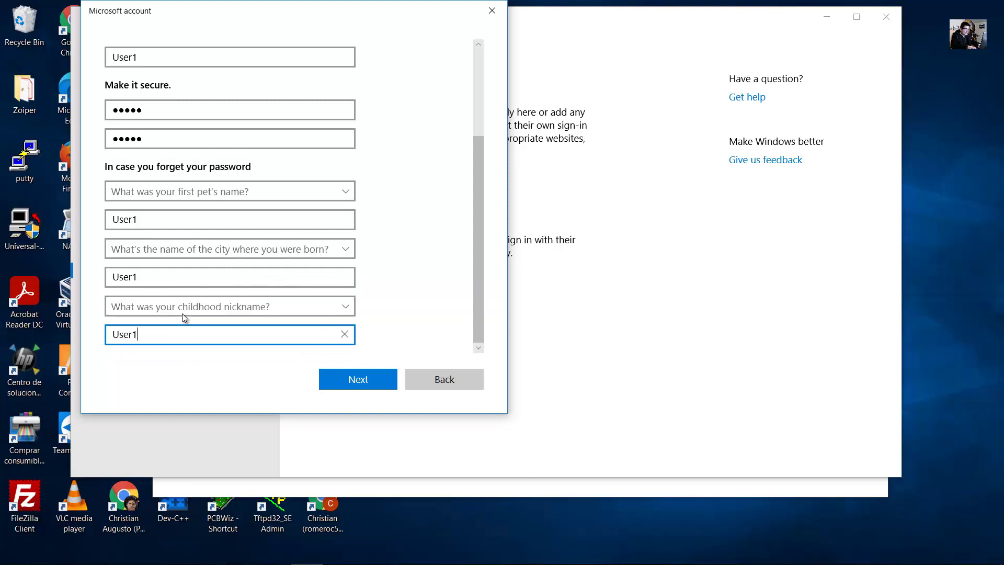
click(425, 307)
Review the User1 user name and submit the form to create the account.
scroll(363, 251, up, 3)
double_click(163, 173)
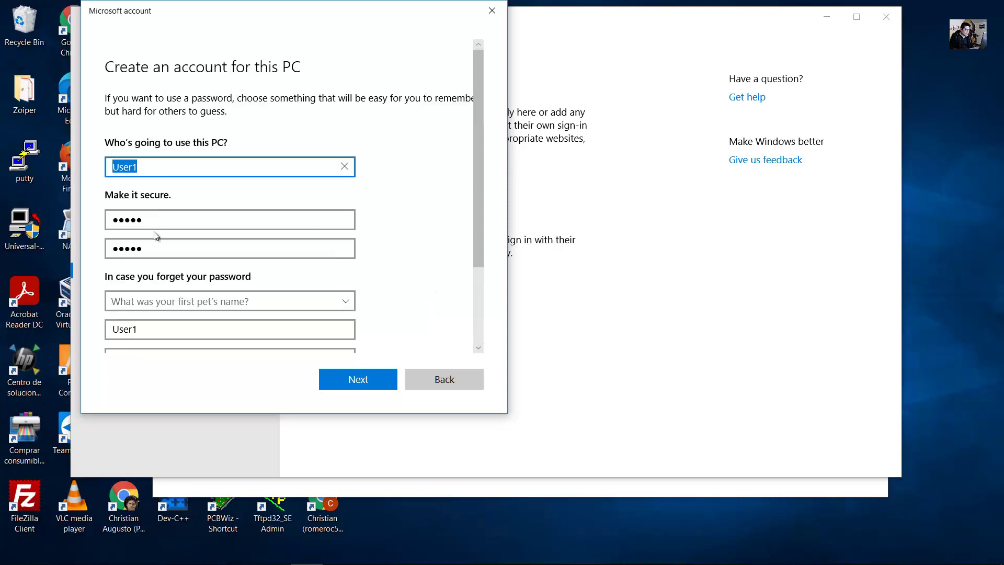
scroll(146, 235, down, 3)
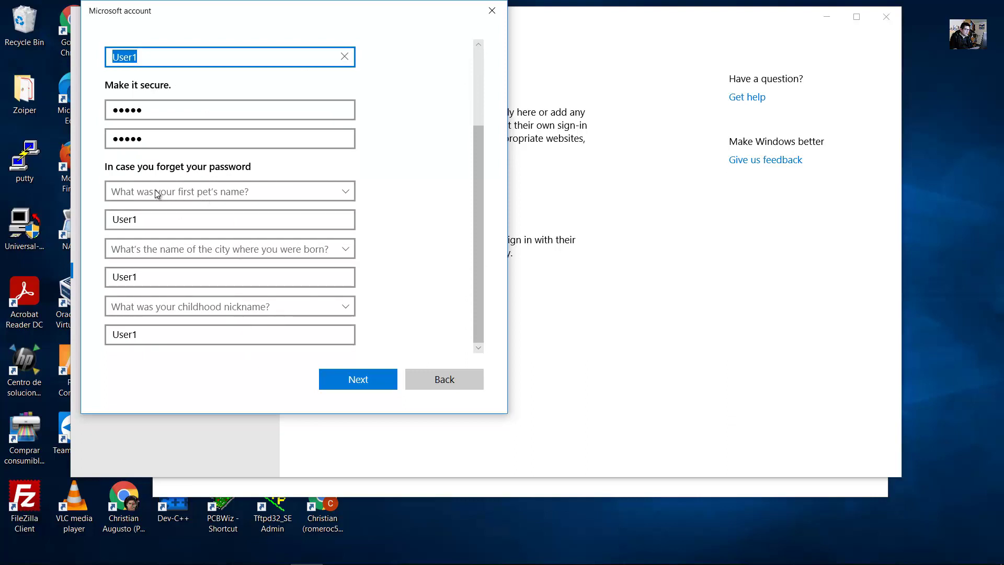
click(362, 375)
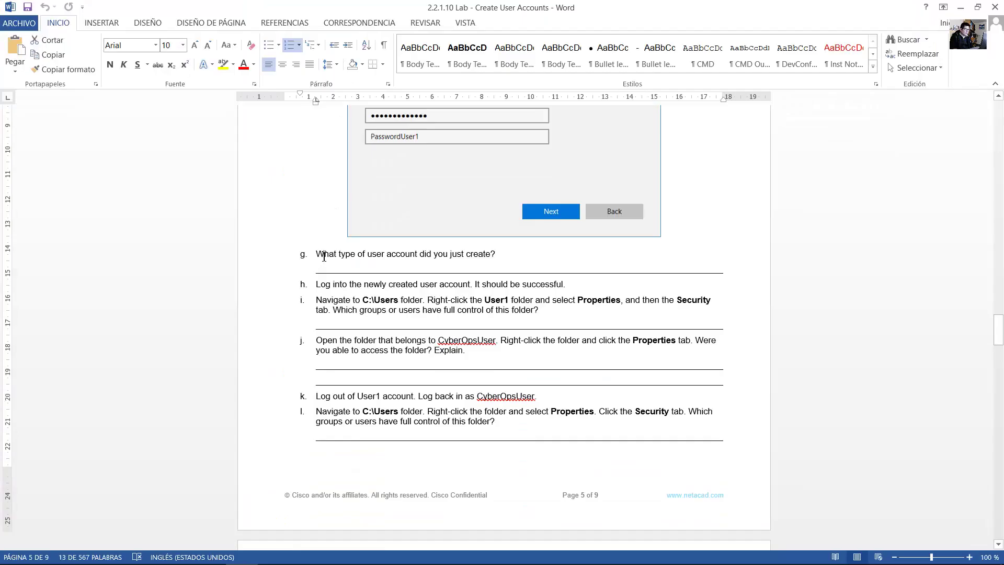
Review question g and step h on logging into User1, then bring up the Start menu.
drag(369, 257, 493, 255)
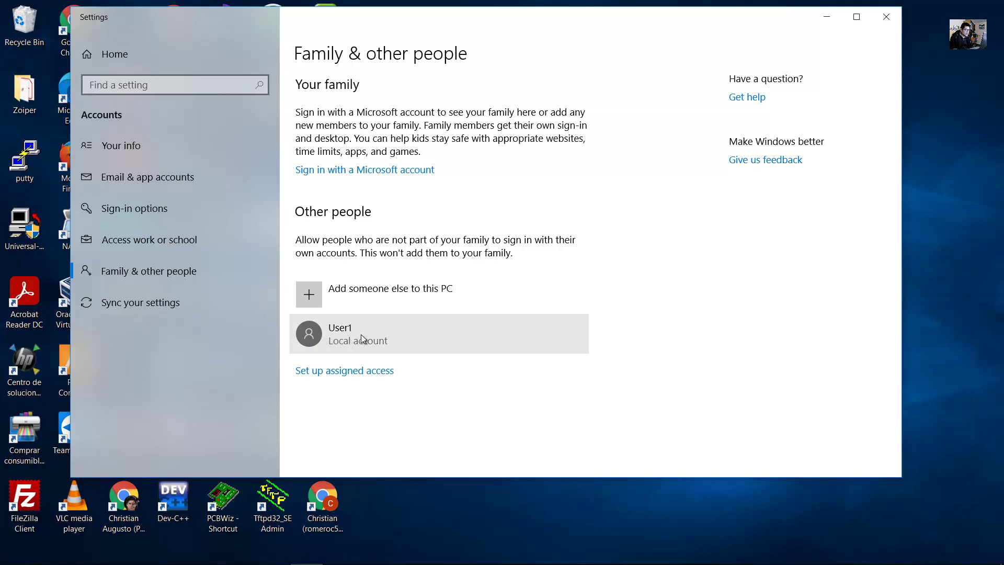
click(360, 339)
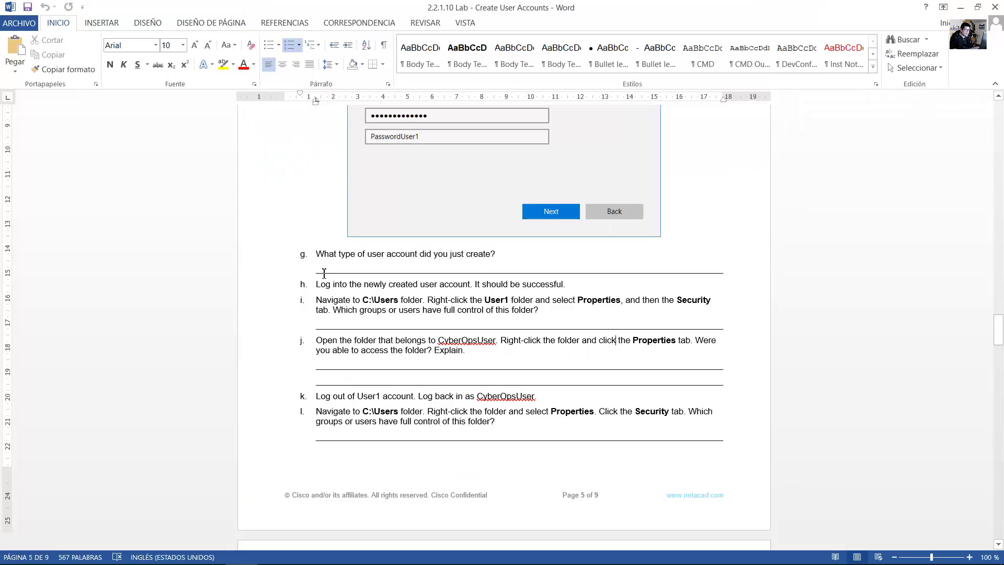
key(alt+Tab)
drag(316, 287, 567, 283)
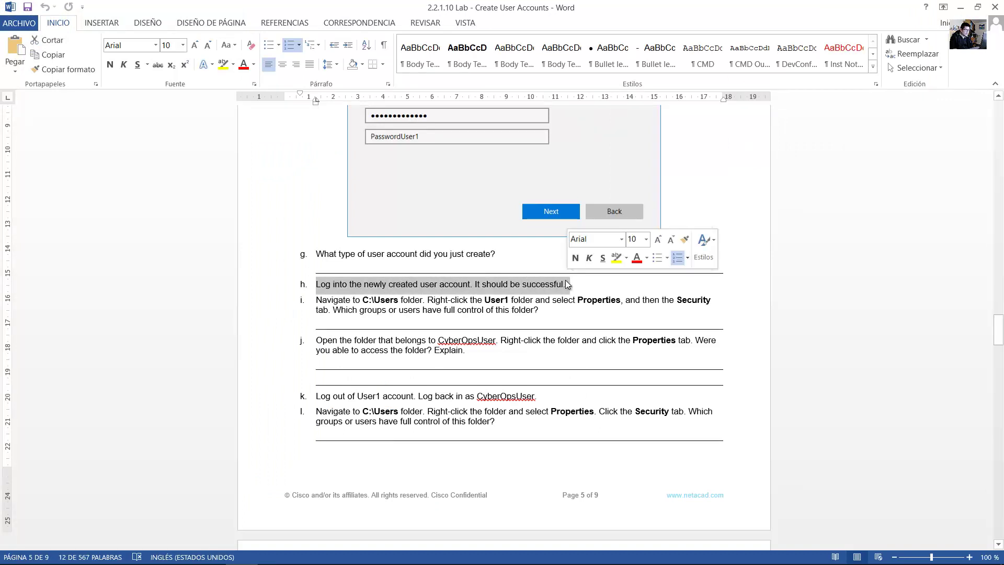
key(super+d)
click(16, 551)
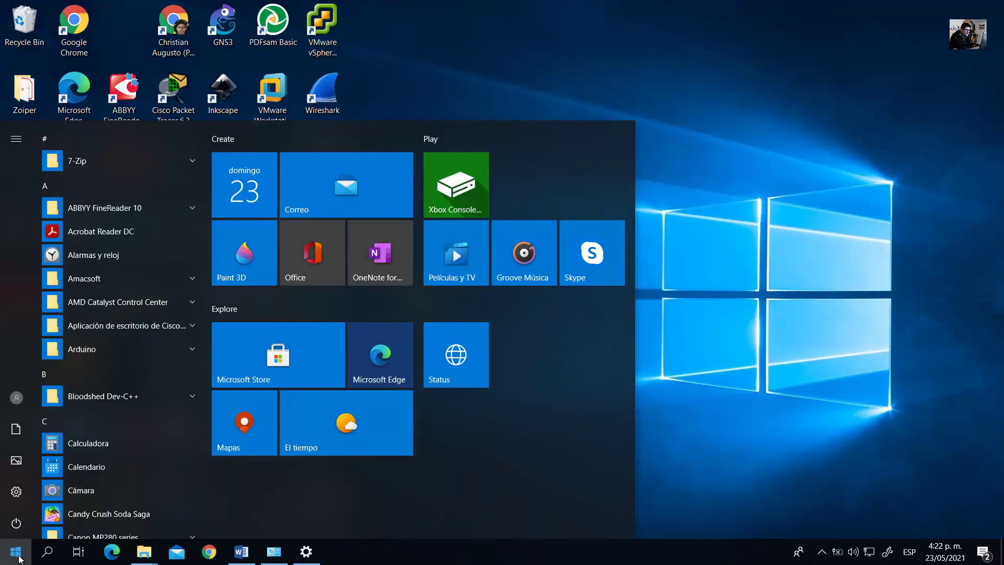
Sign out of the current account from the Start menu's account options.
click(20, 400)
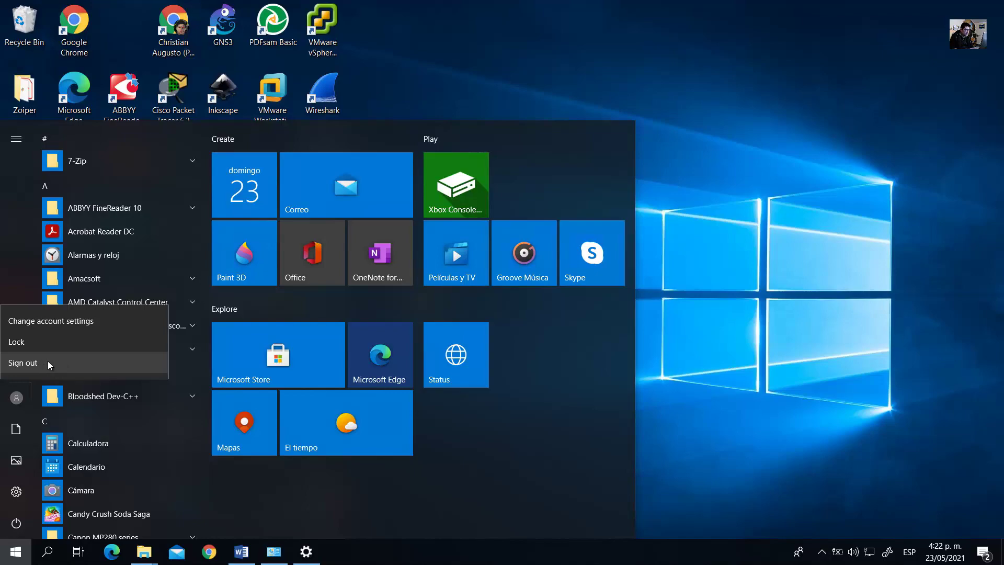
click(48, 363)
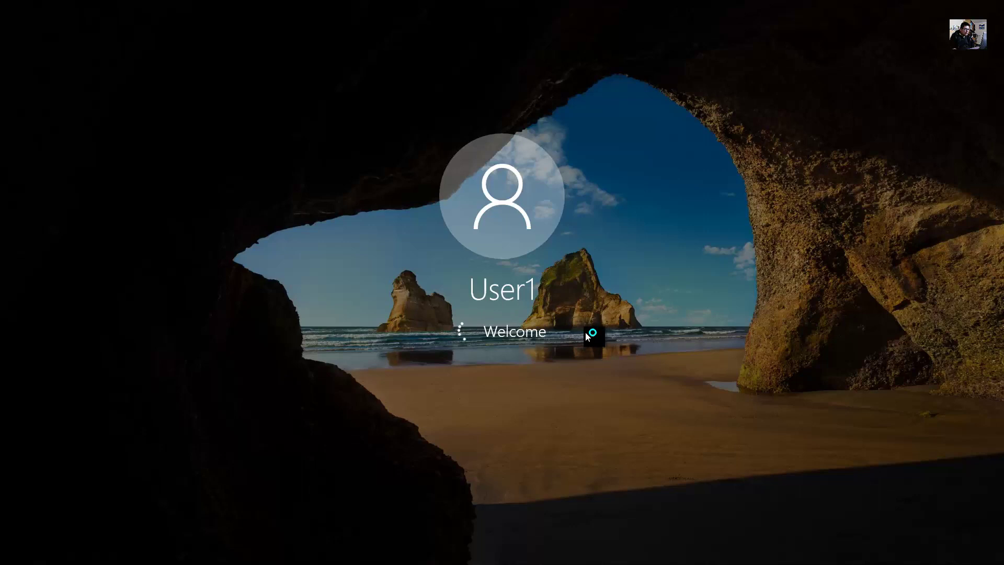
Open and dismiss the Start menu and its account options.
click(10, 559)
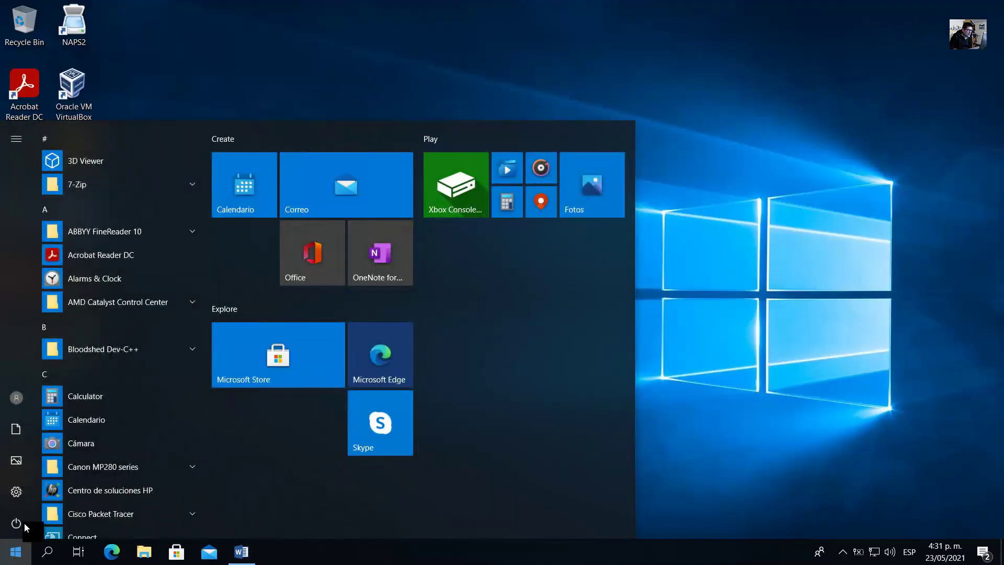
click(17, 393)
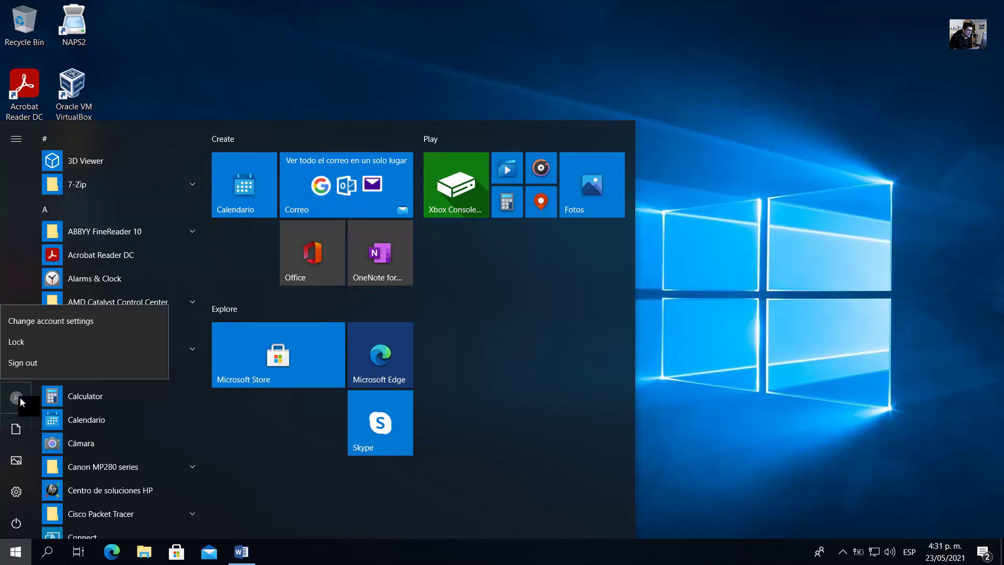
click(14, 553)
click(15, 555)
click(14, 554)
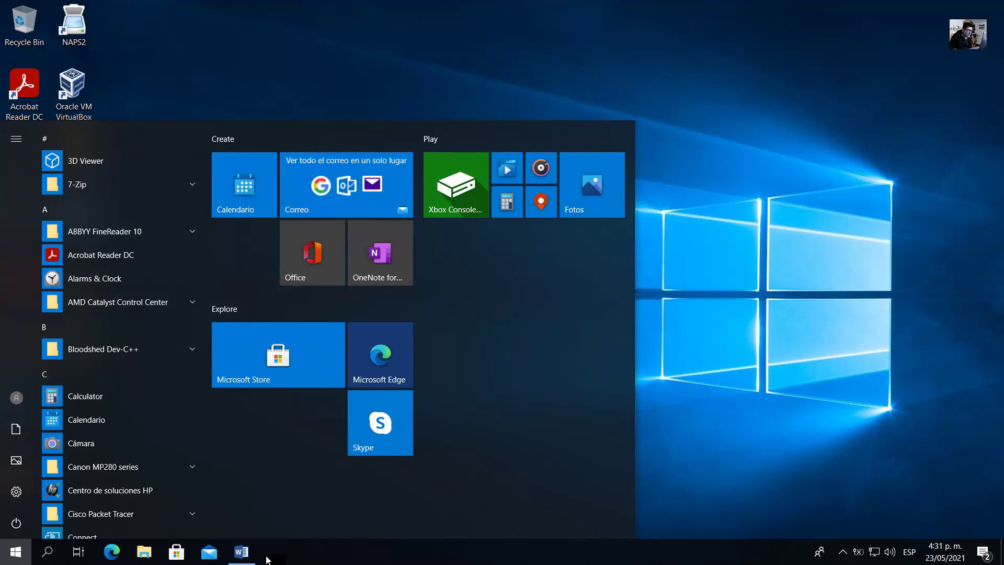
Read step i on the User1 folder's Security permissions, then minimize the guide.
click(242, 551)
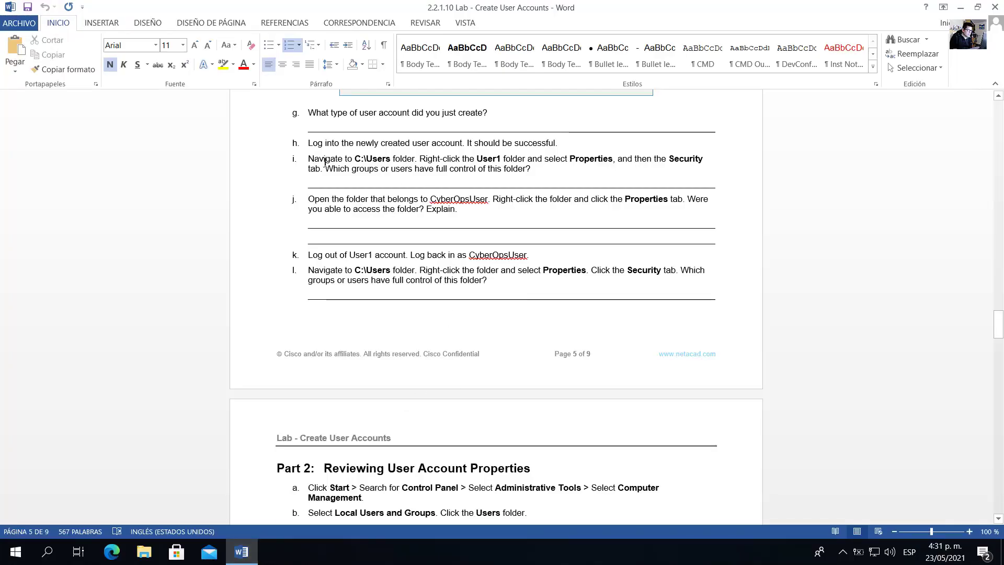
drag(342, 163, 681, 165)
drag(525, 162, 324, 172)
click(405, 169)
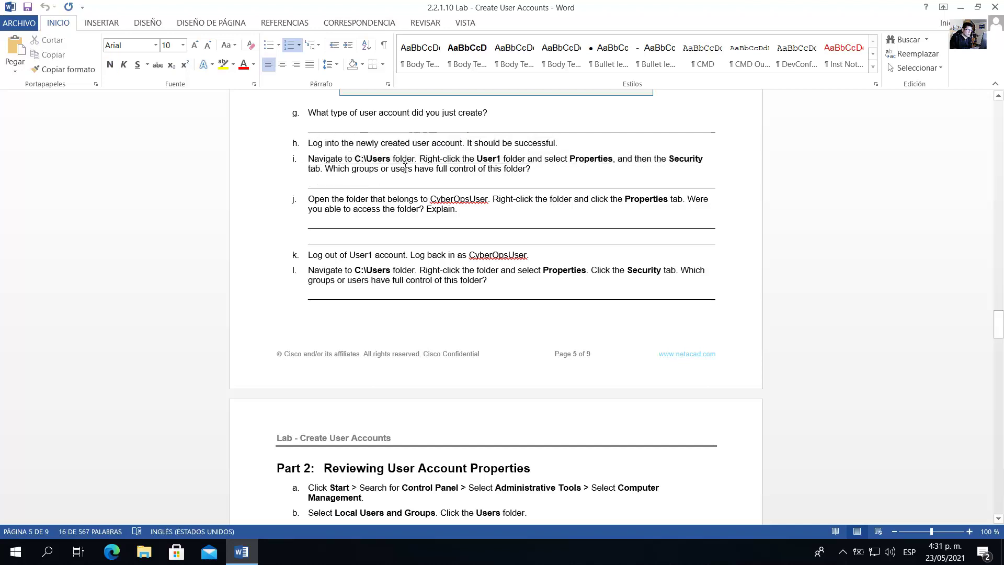
click(960, 8)
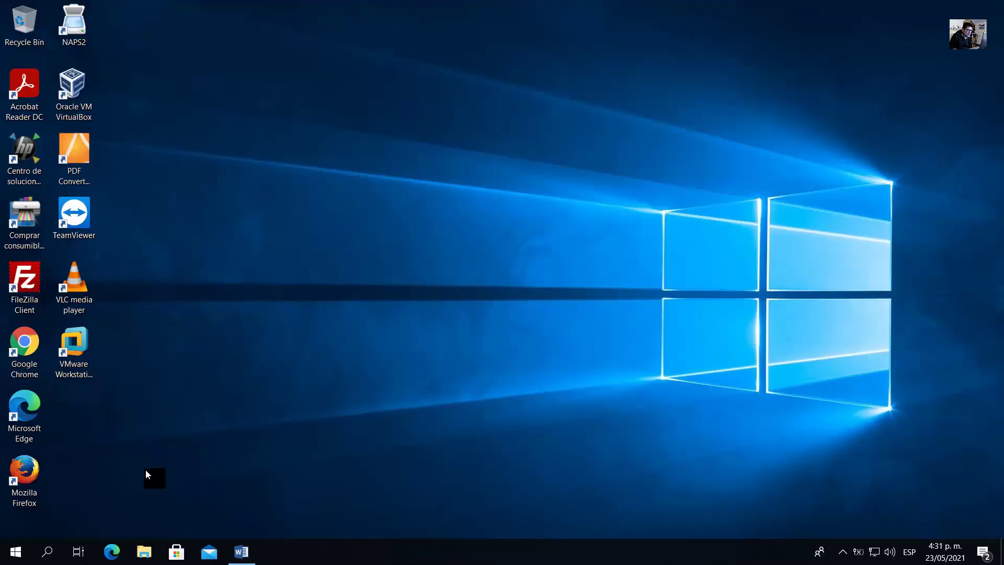
Browse in File Explorer to C:\Users and look over the user folders.
click(143, 551)
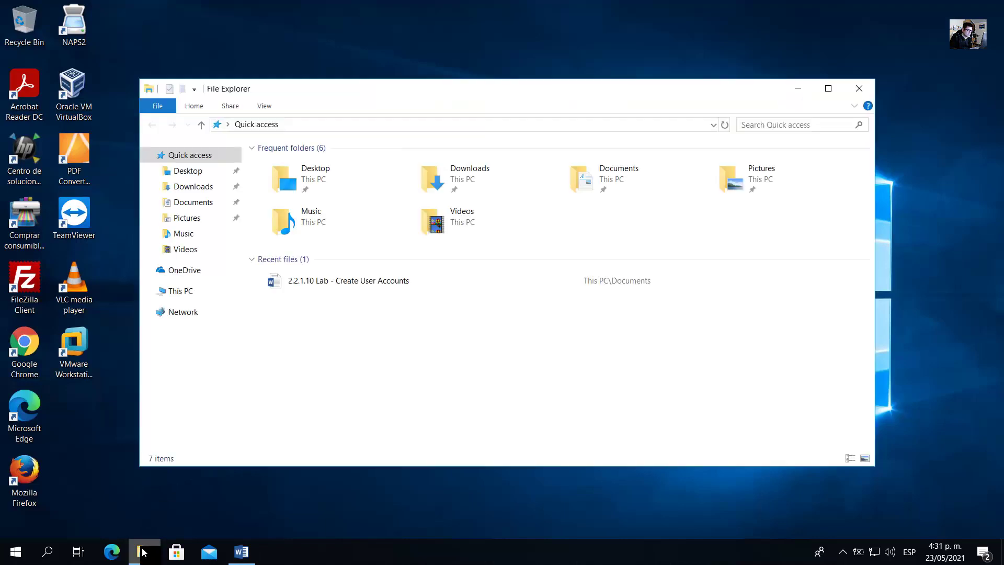
click(183, 291)
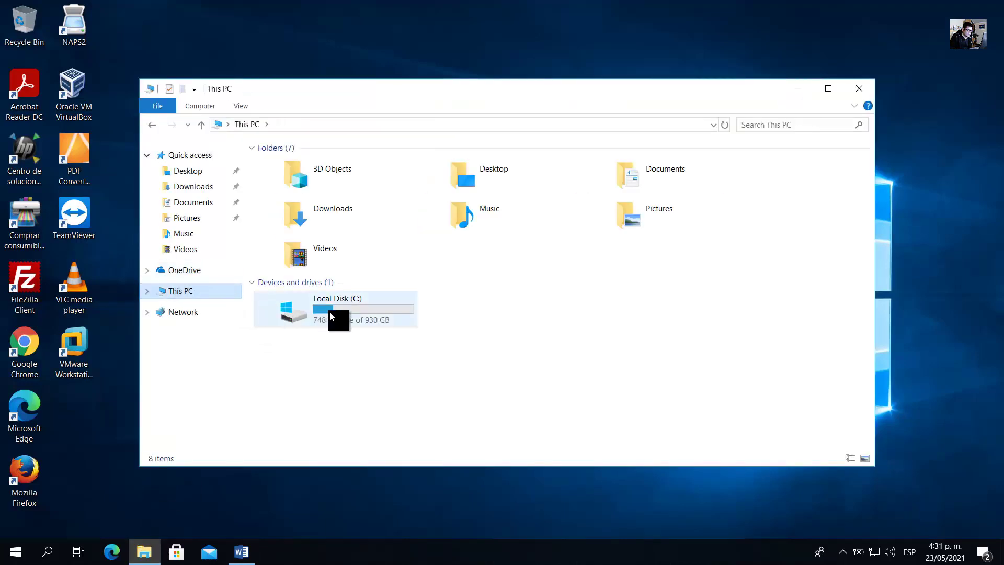
double_click(330, 312)
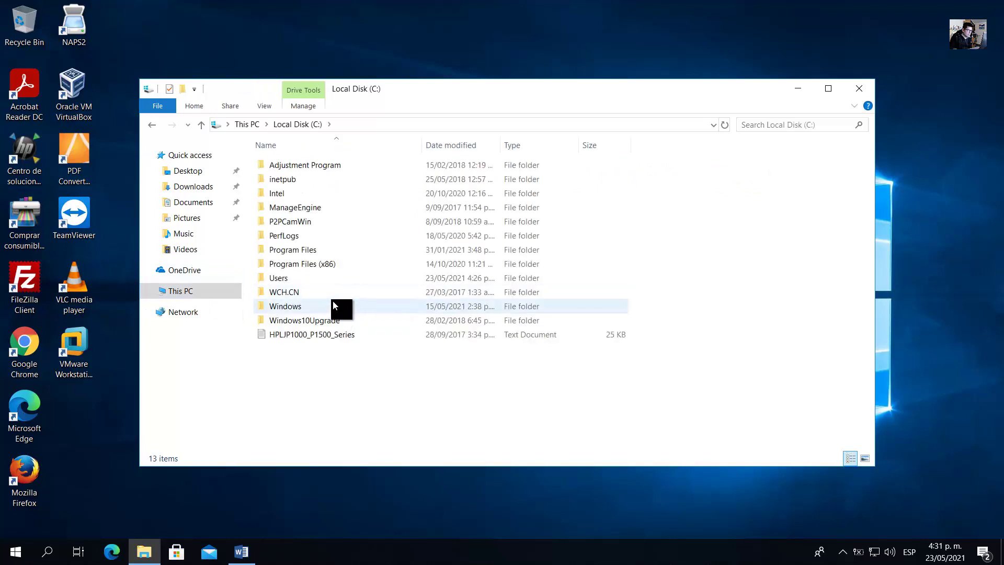
double_click(282, 283)
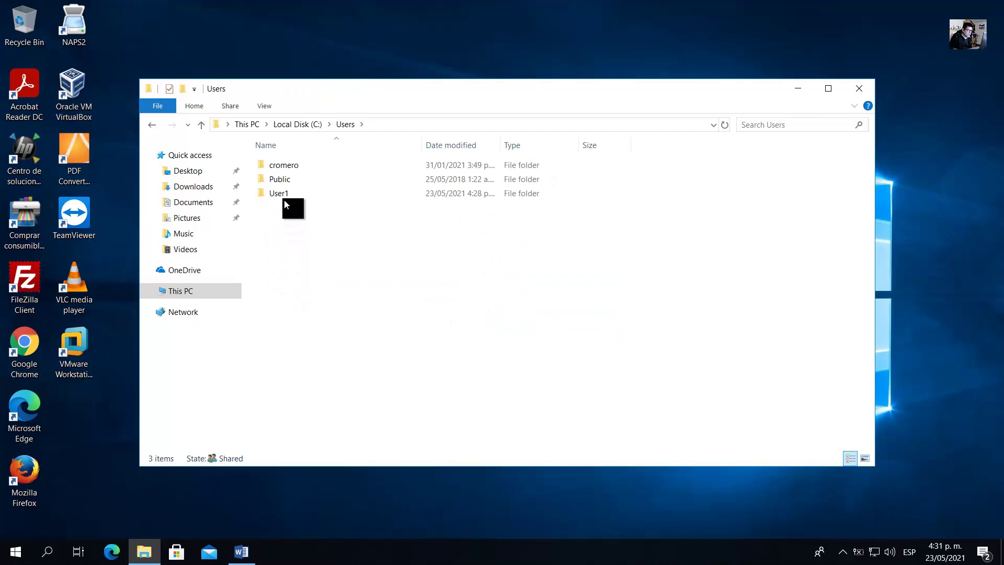
drag(304, 237, 273, 173)
click(328, 228)
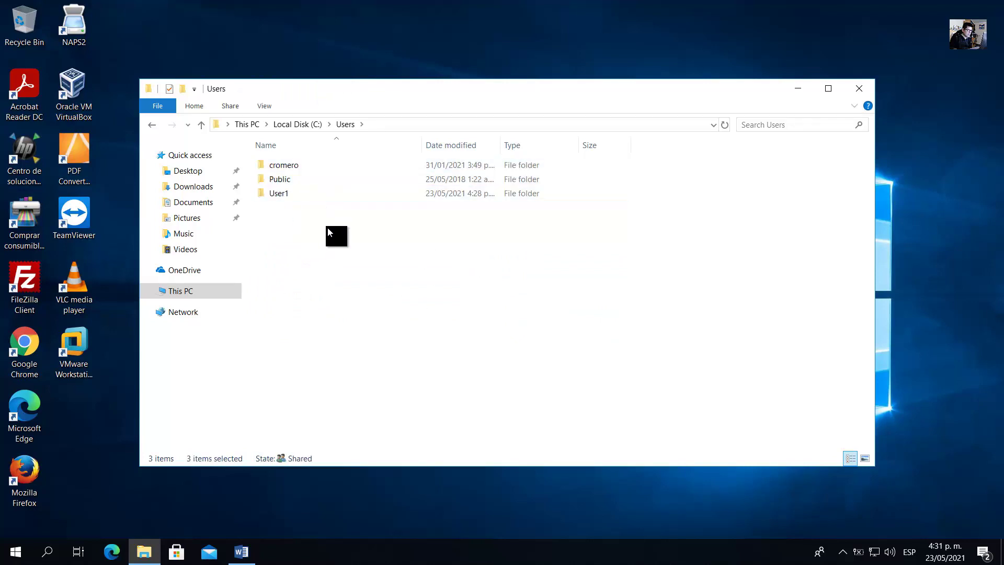
drag(330, 235, 275, 159)
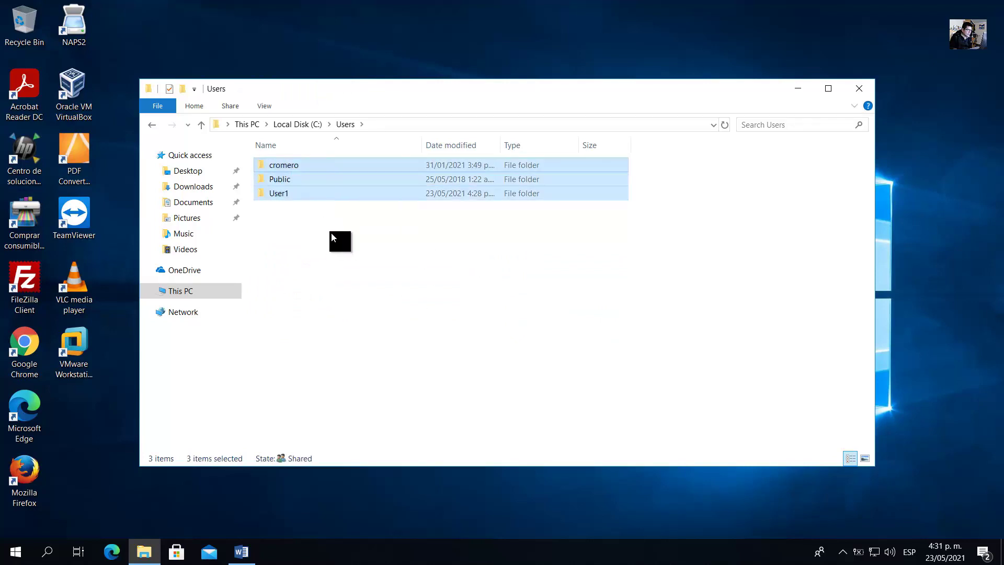
click(331, 232)
Open the User1 folder's Properties on the Security tab.
click(295, 168)
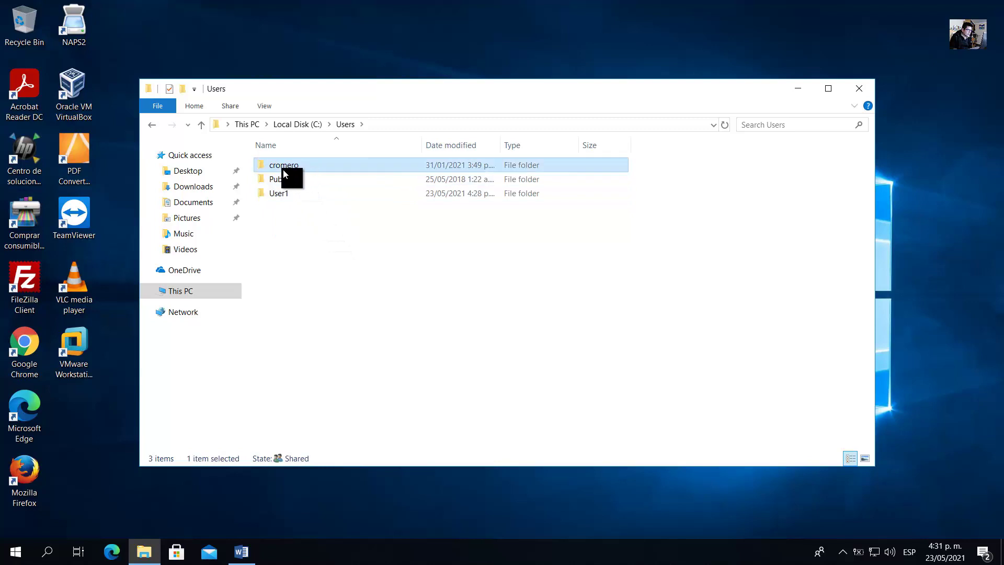
click(290, 180)
click(287, 193)
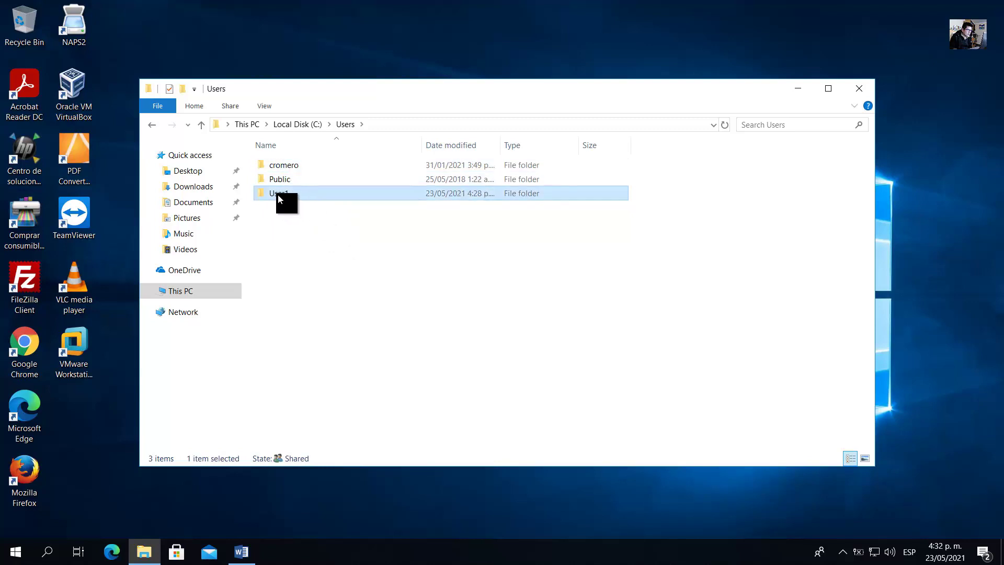
right_click(278, 194)
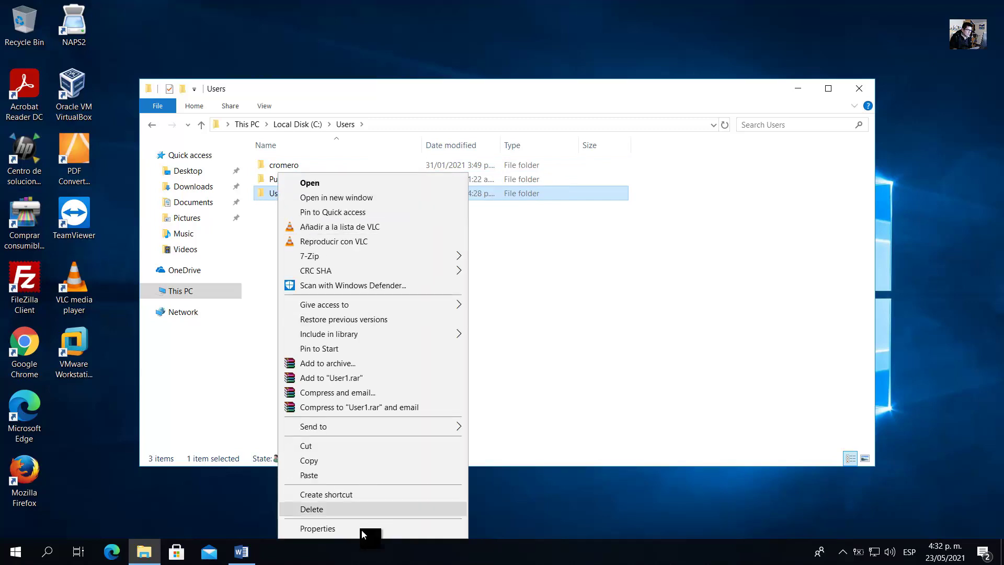
click(362, 529)
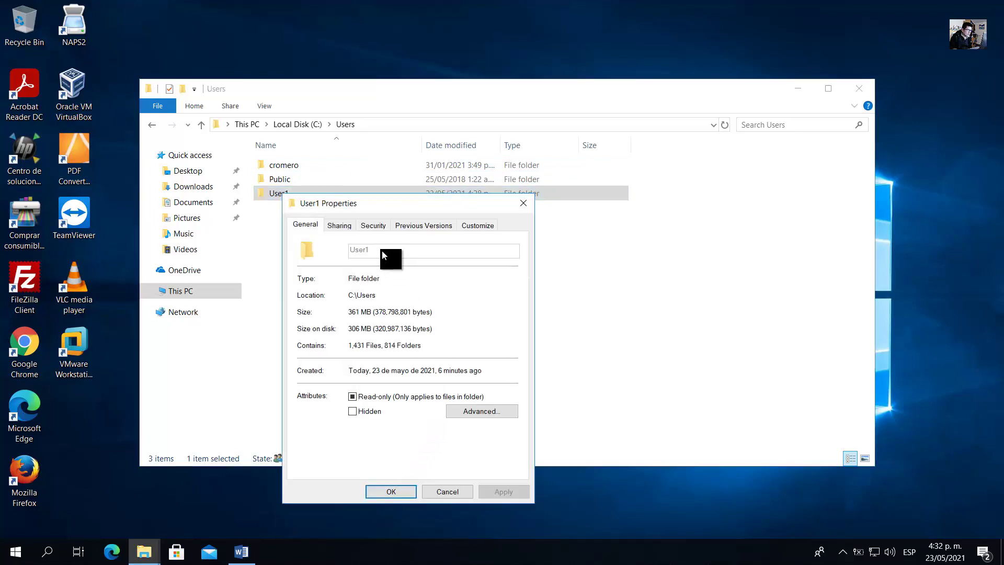
click(373, 224)
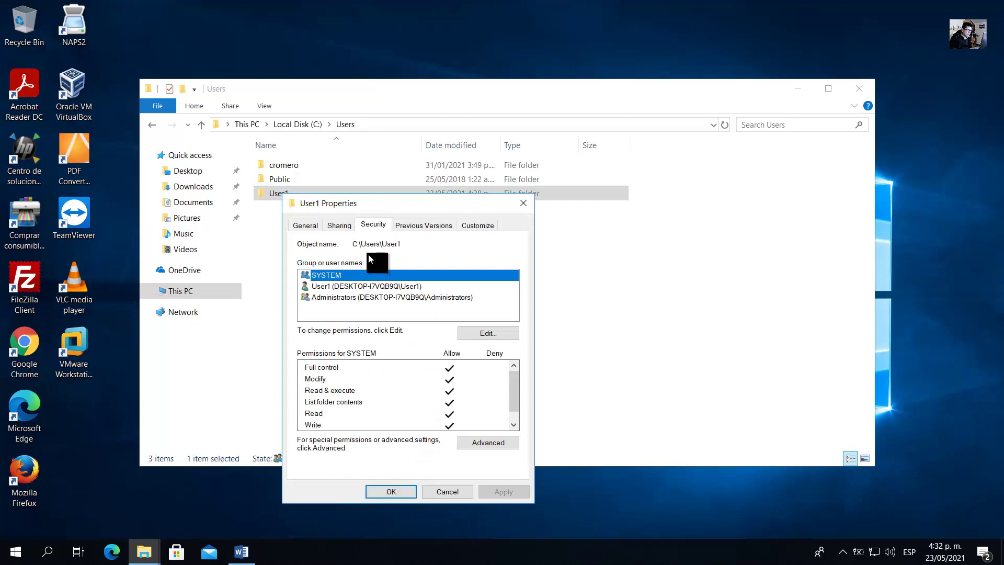
Read the guide's full-control question, then confirm SYSTEM has Full control of User1.
click(250, 547)
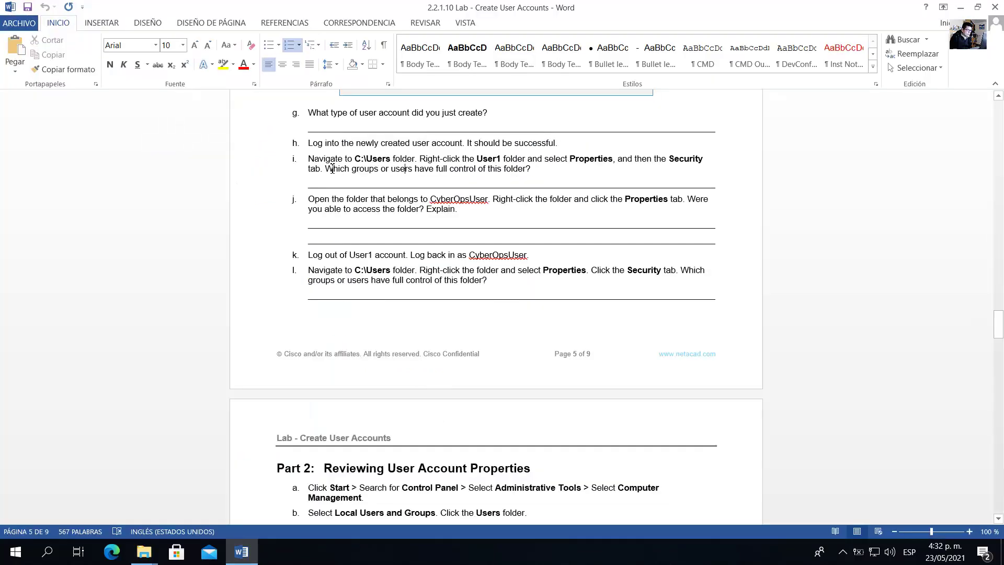
drag(332, 168, 536, 168)
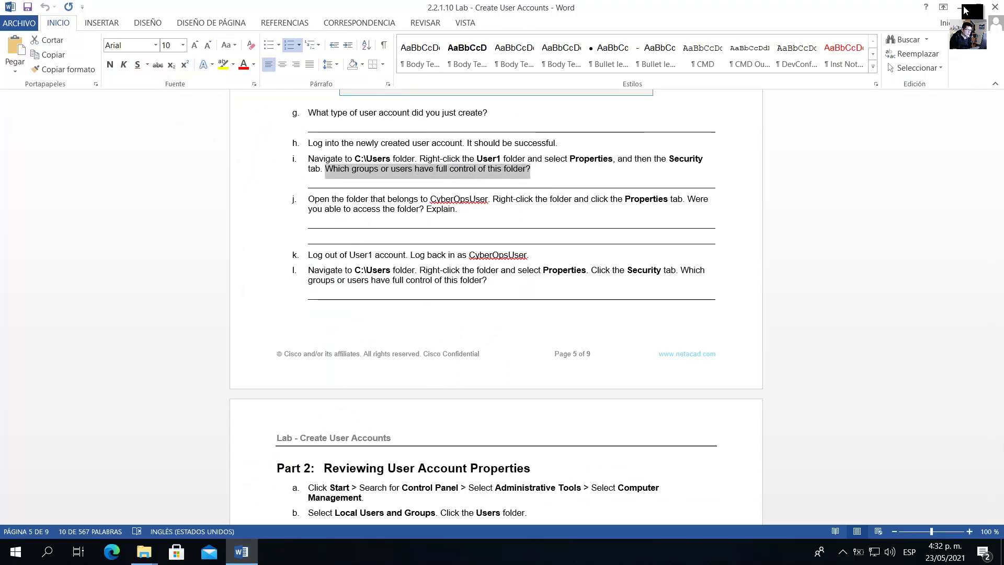
key(alt+Tab)
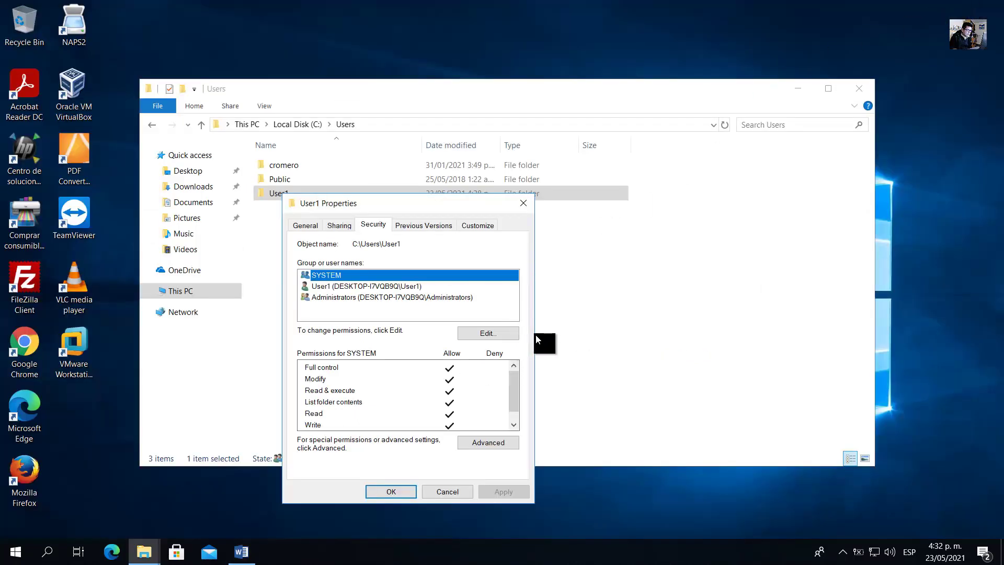
click(510, 394)
click(331, 277)
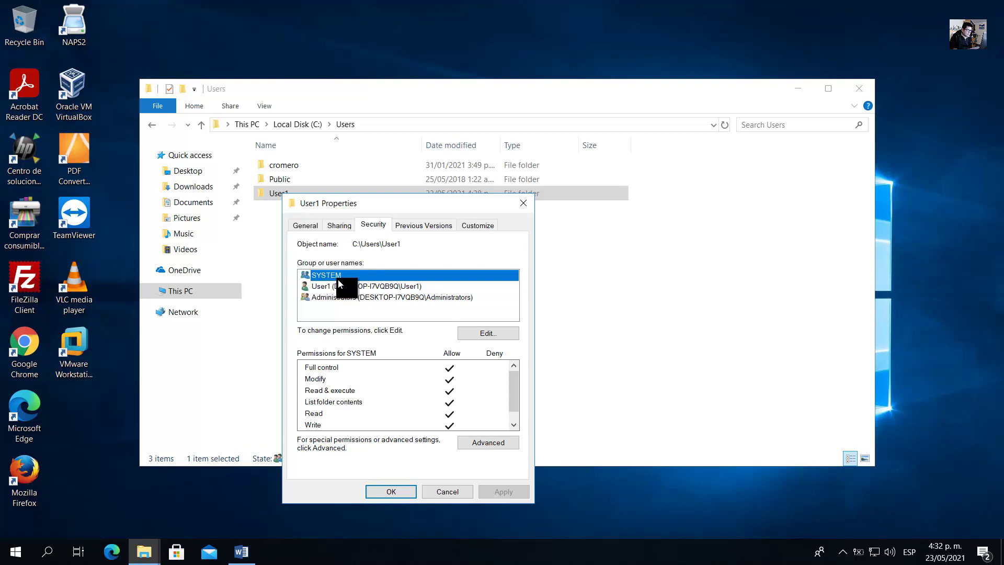
click(322, 369)
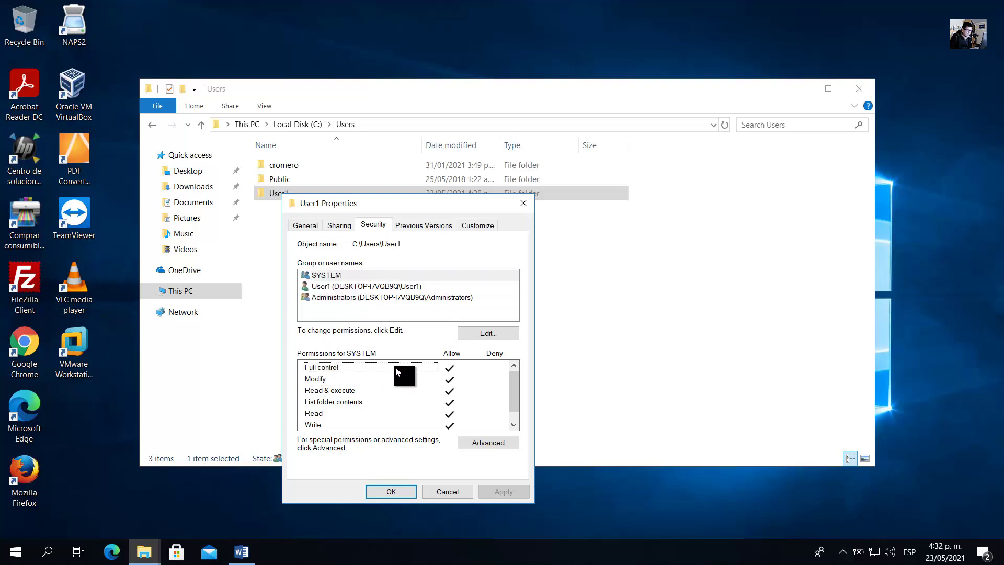
click(449, 369)
click(408, 368)
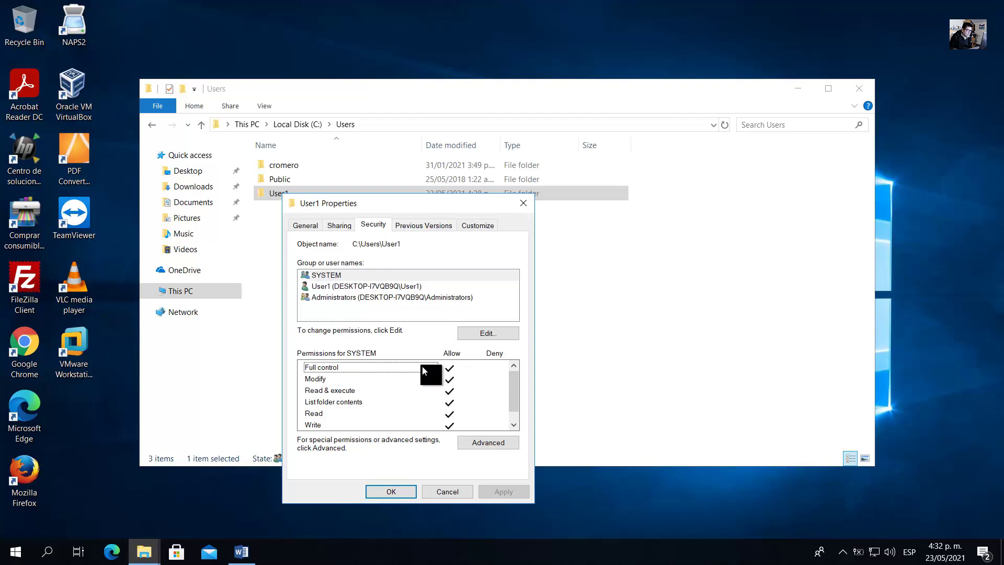
Confirm User1 and Administrators are also allowed Full control of the User1 folder.
click(318, 287)
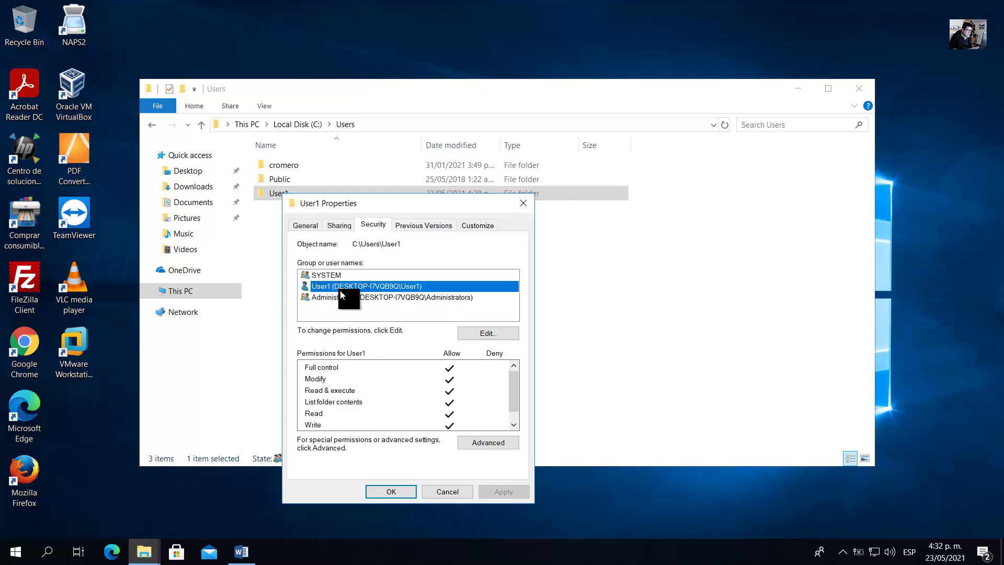
click(354, 367)
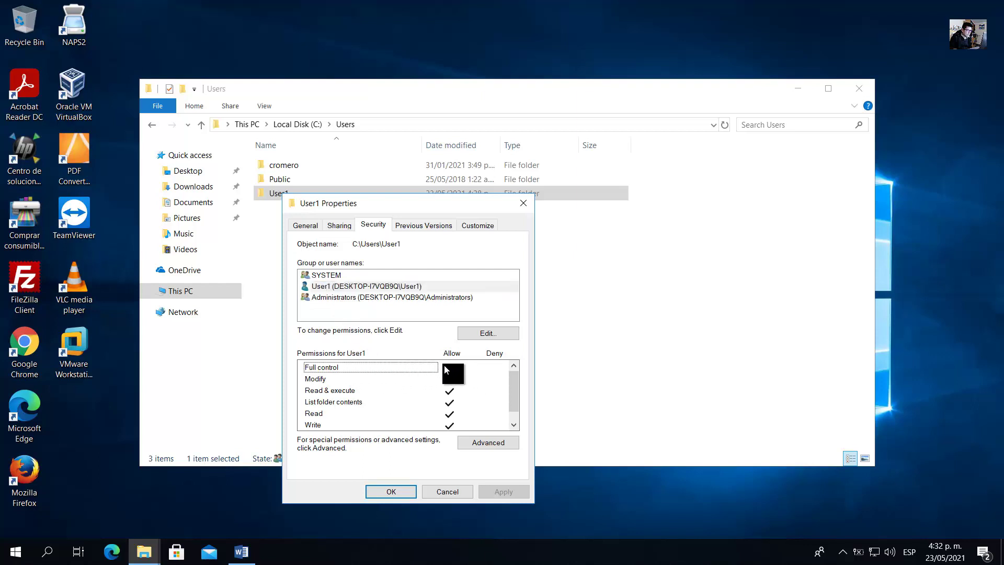
click(343, 298)
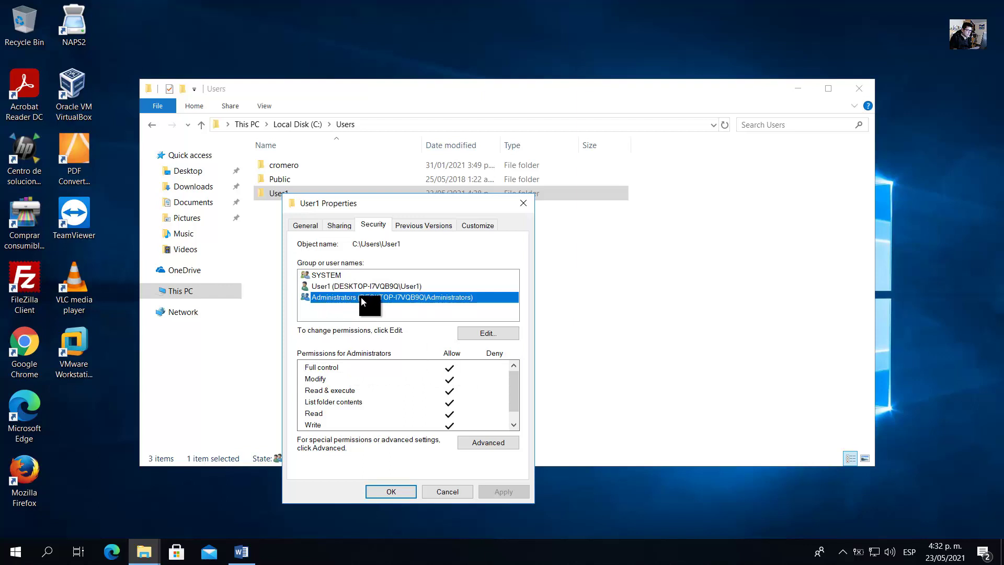
click(408, 369)
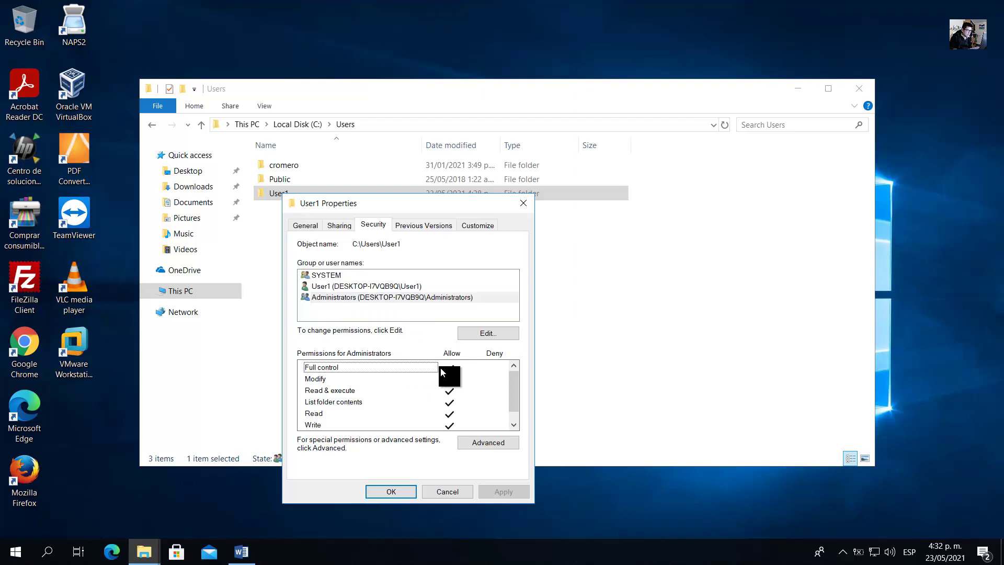
click(324, 276)
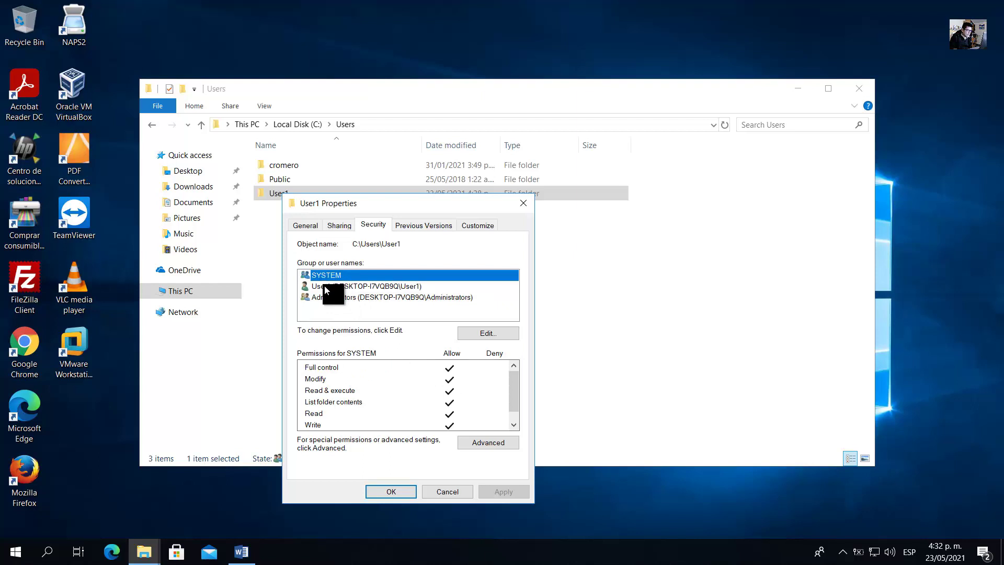
click(323, 287)
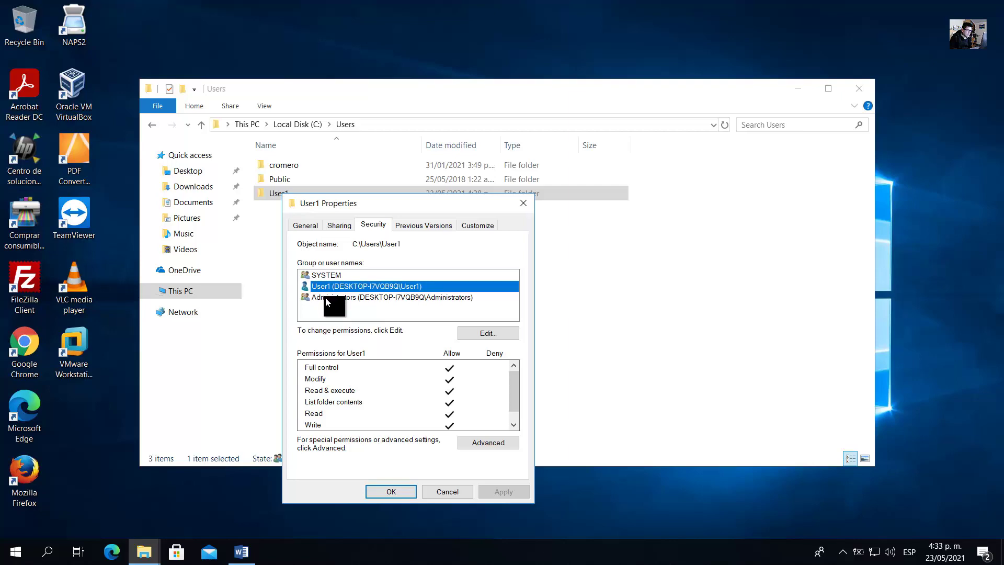
click(339, 298)
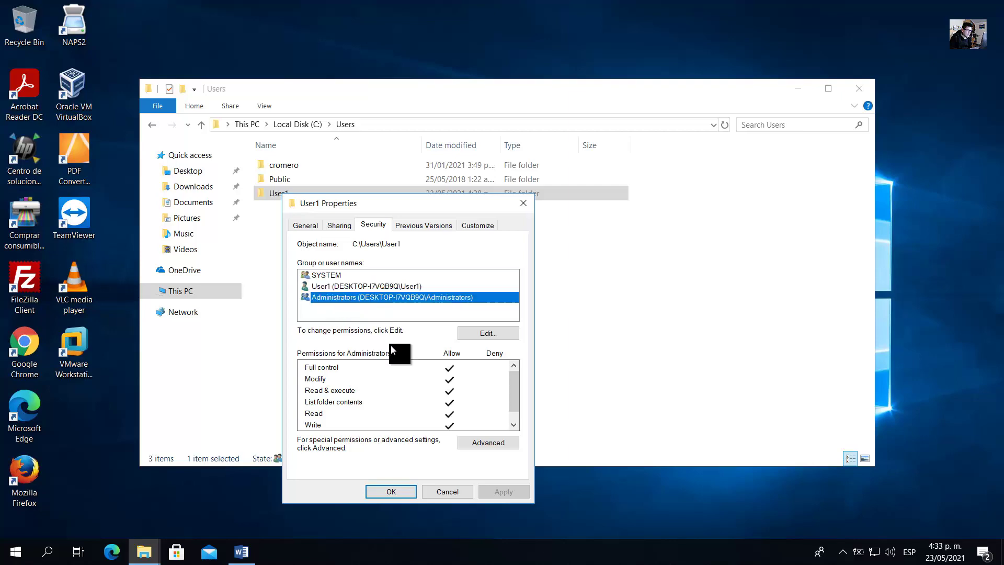
click(426, 369)
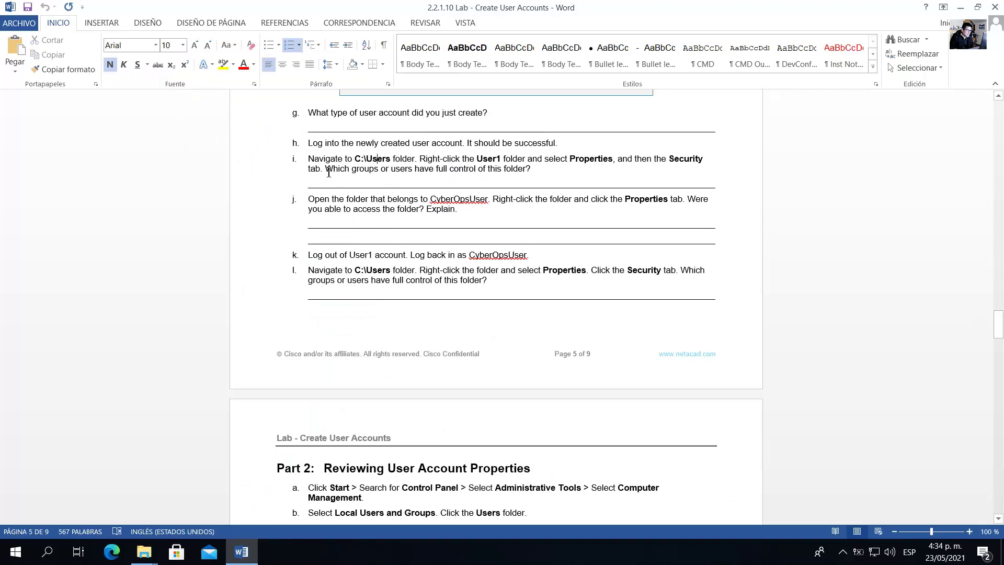
drag(328, 173, 534, 171)
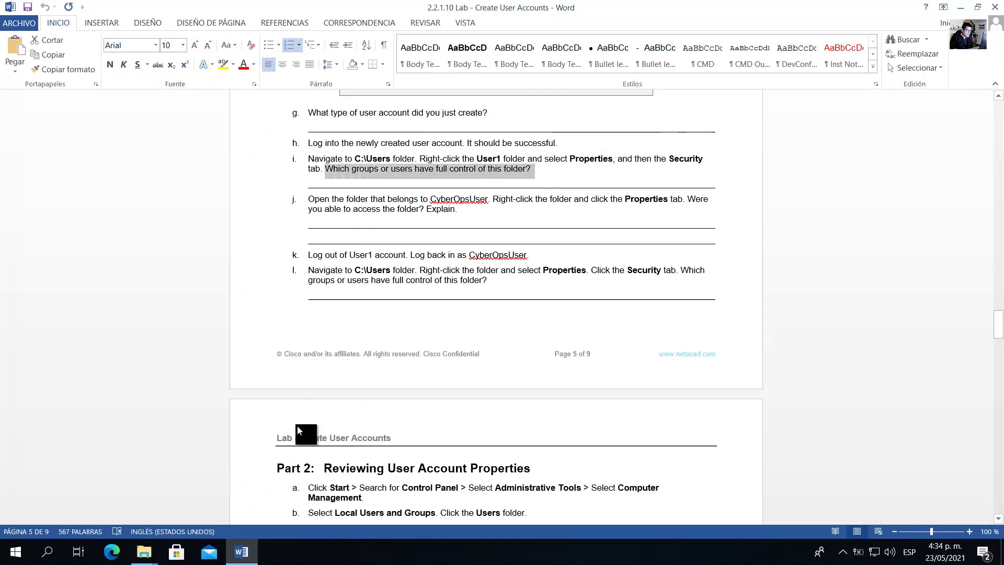
Bring User1 Properties forward and recheck User1's and Administrators' permissions.
click(144, 551)
click(241, 512)
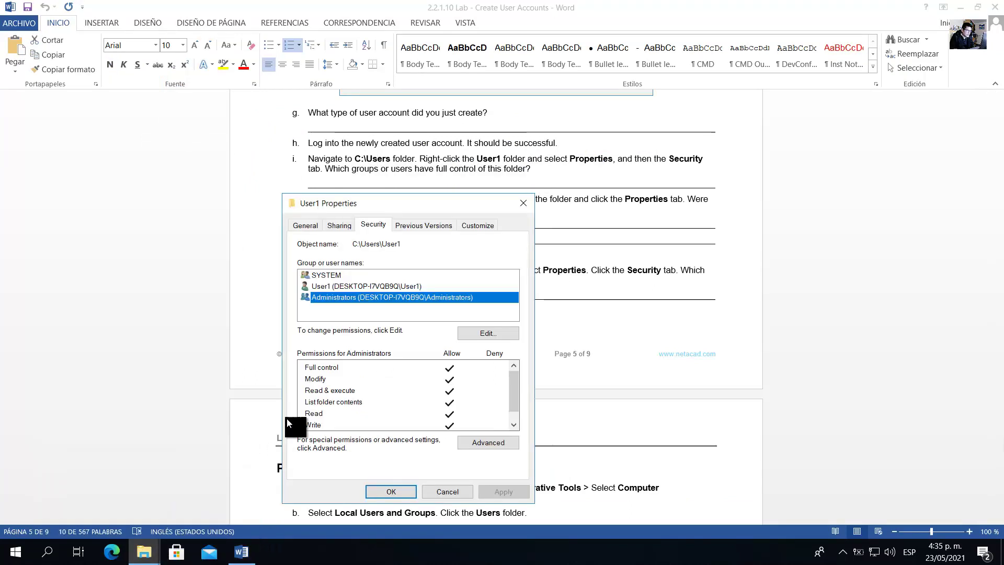
click(334, 276)
click(337, 288)
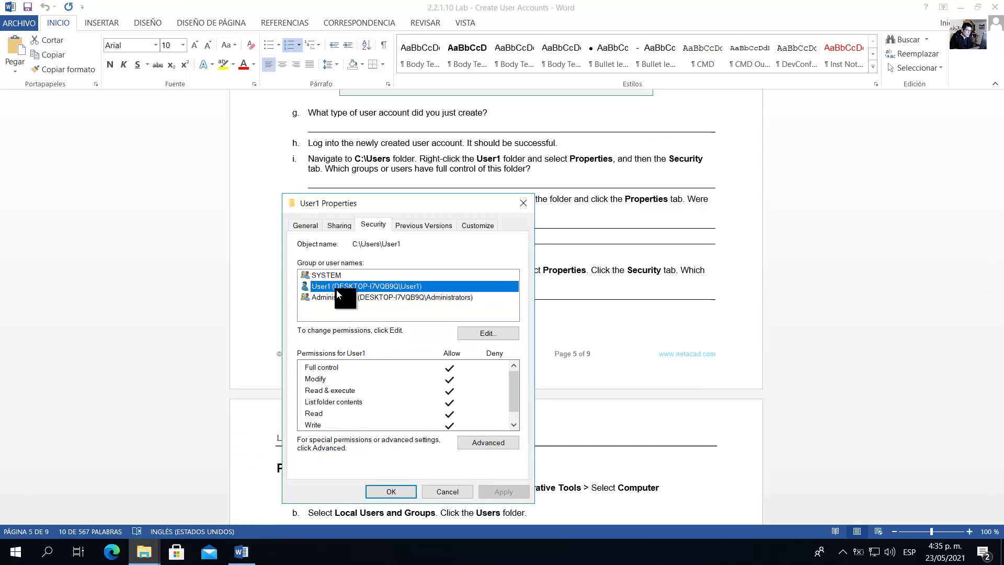
click(342, 297)
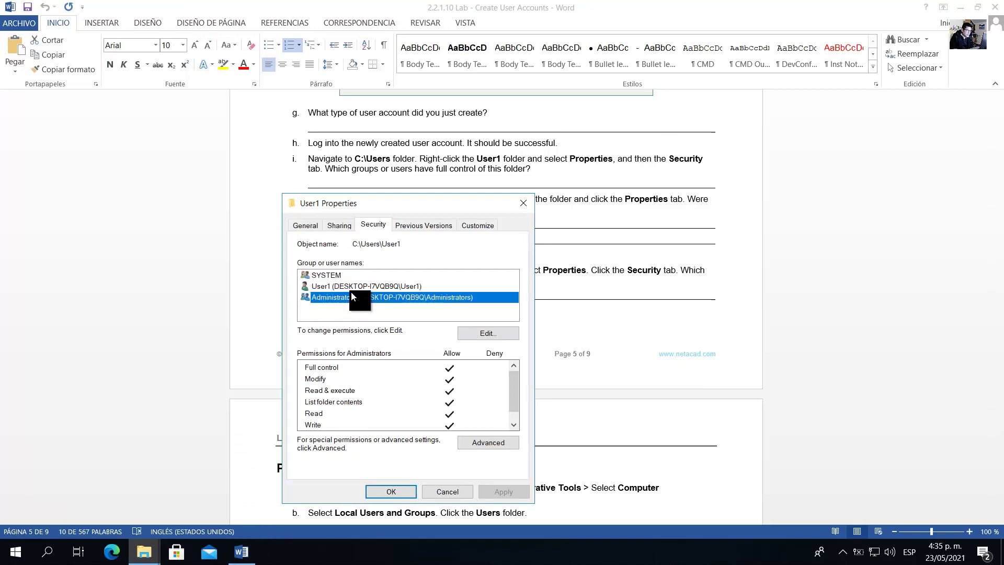
Read step j on opening the CyberOpsUser folder, then close User1 Properties.
click(601, 209)
drag(308, 200, 443, 199)
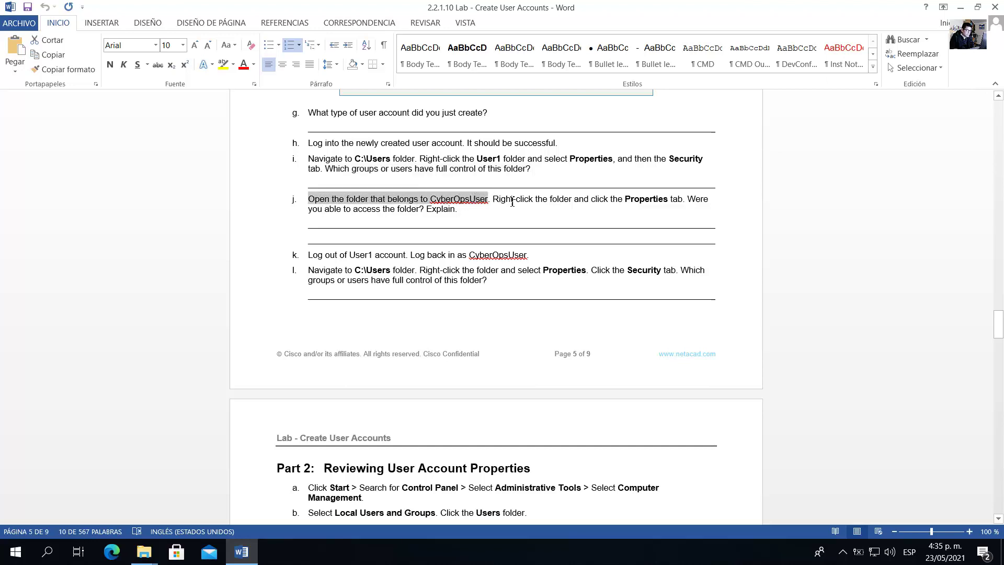
drag(512, 203, 682, 201)
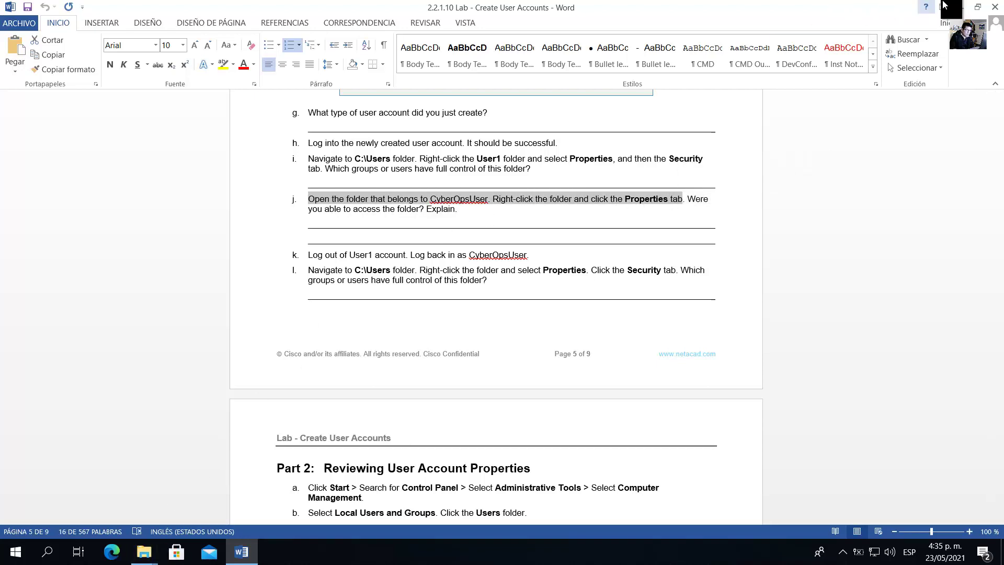
click(943, 6)
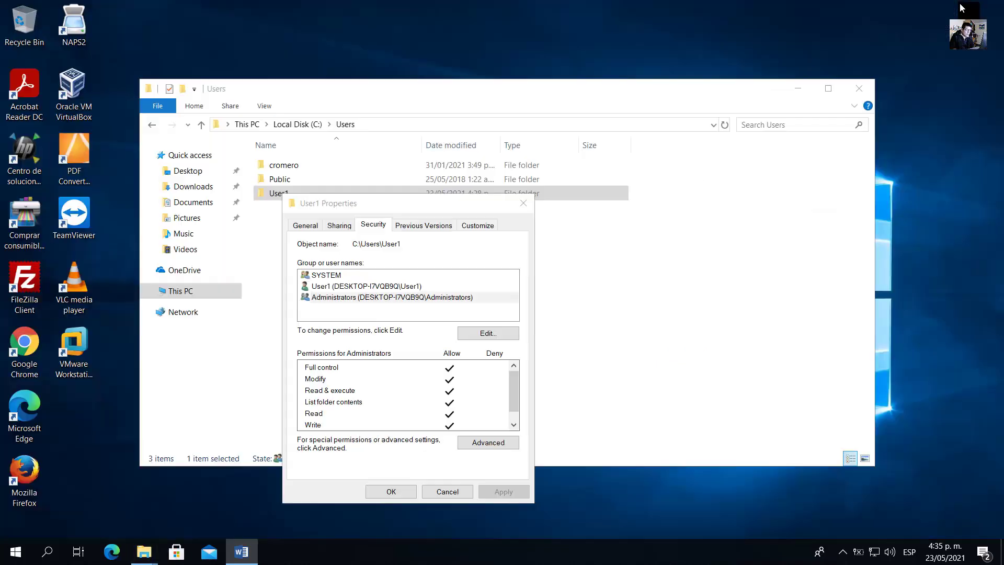
click(523, 204)
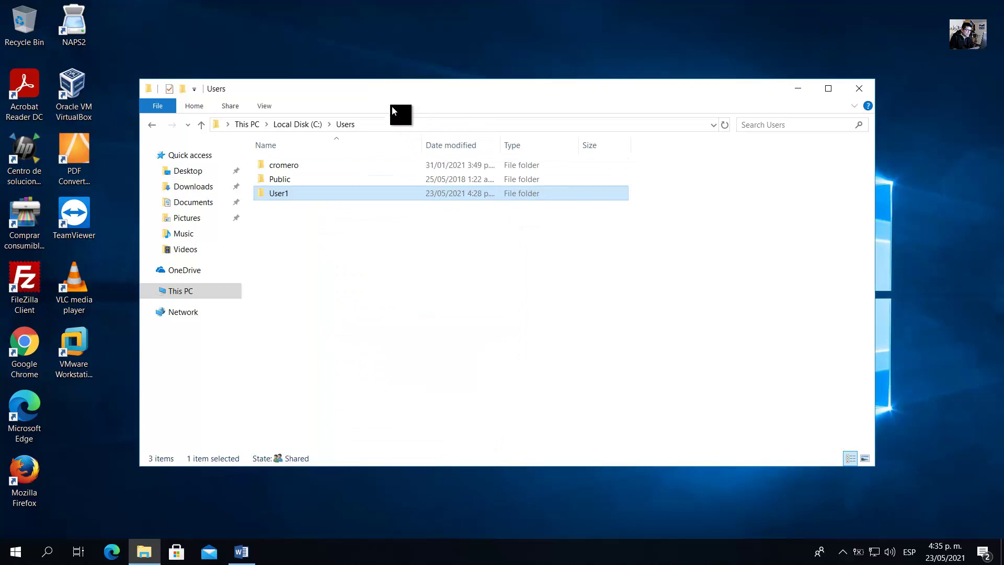
Try opening the other account's folder, request access, and decline the UAC prompt.
click(298, 165)
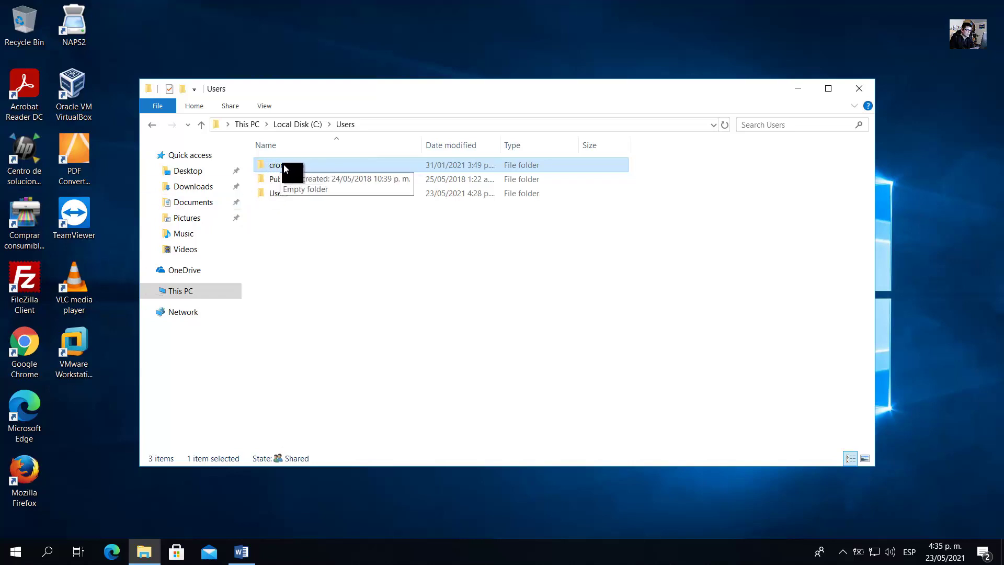
double_click(284, 165)
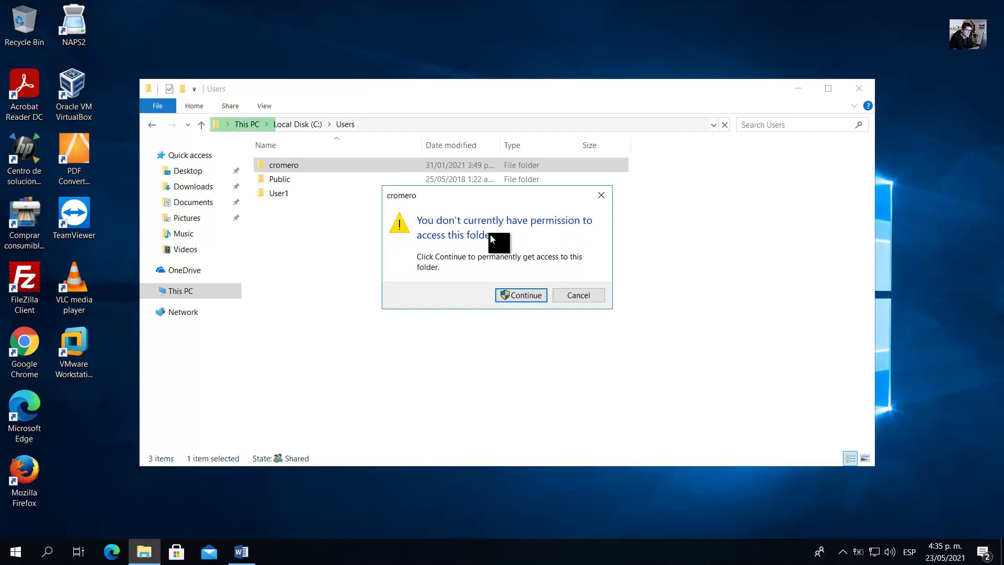
click(540, 292)
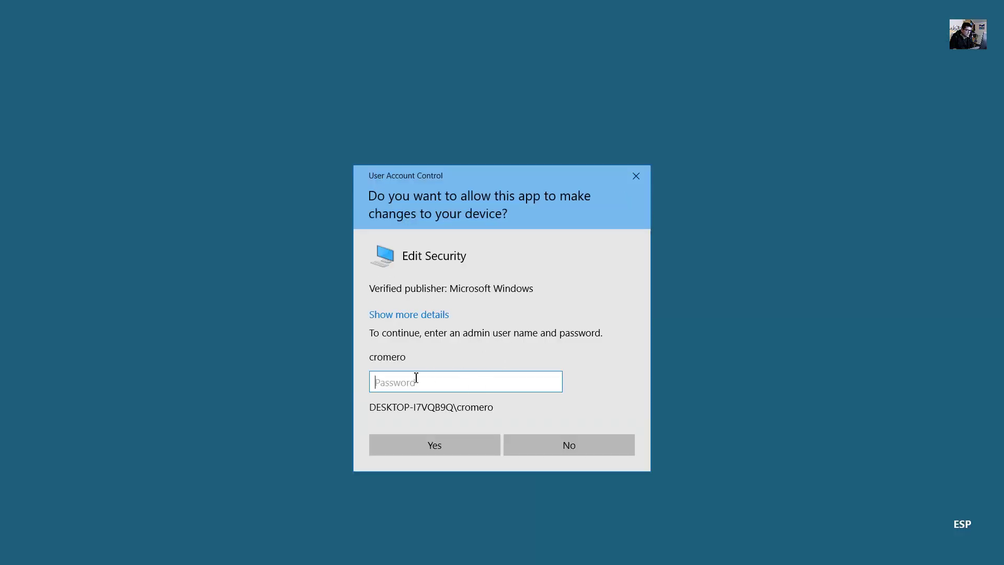
click(577, 451)
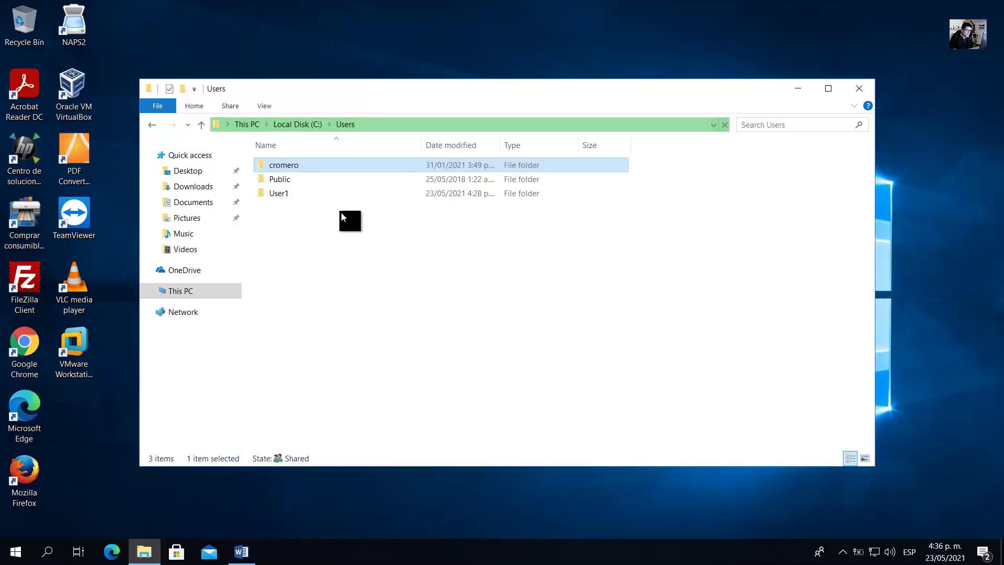
View the other account's folder Security tab, which requires Read permissions, then return to the guide.
right_click(278, 166)
click(347, 528)
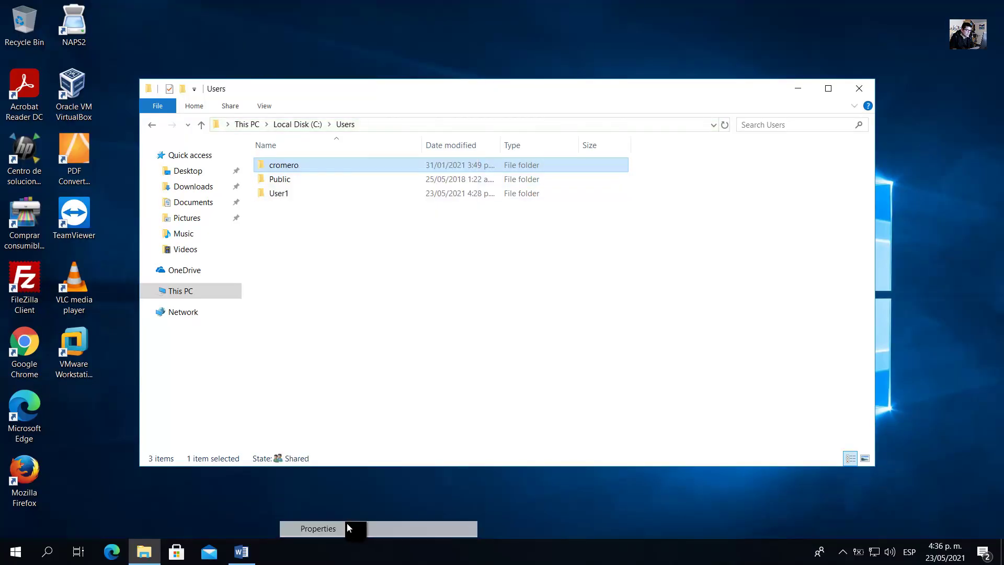
click(374, 195)
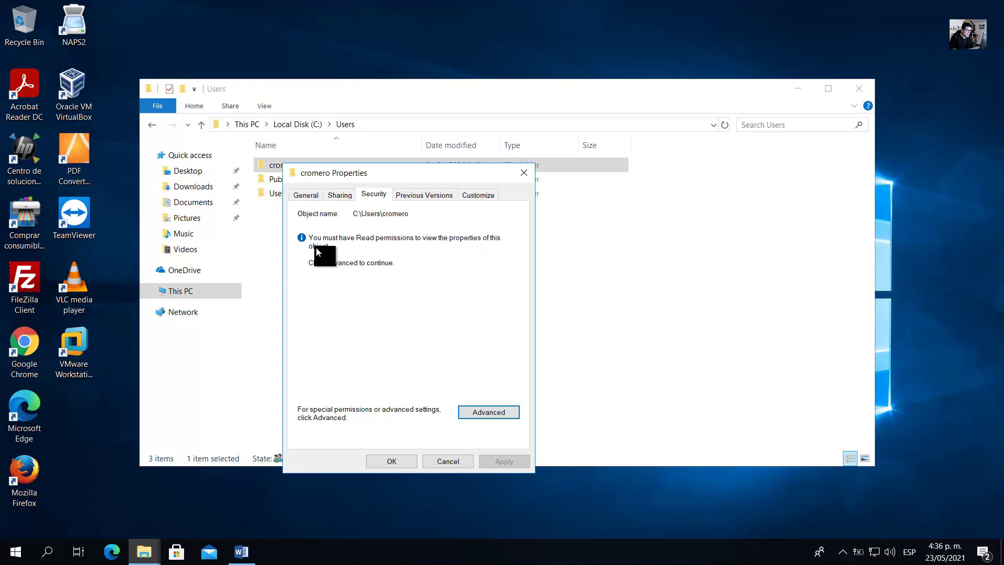
click(242, 551)
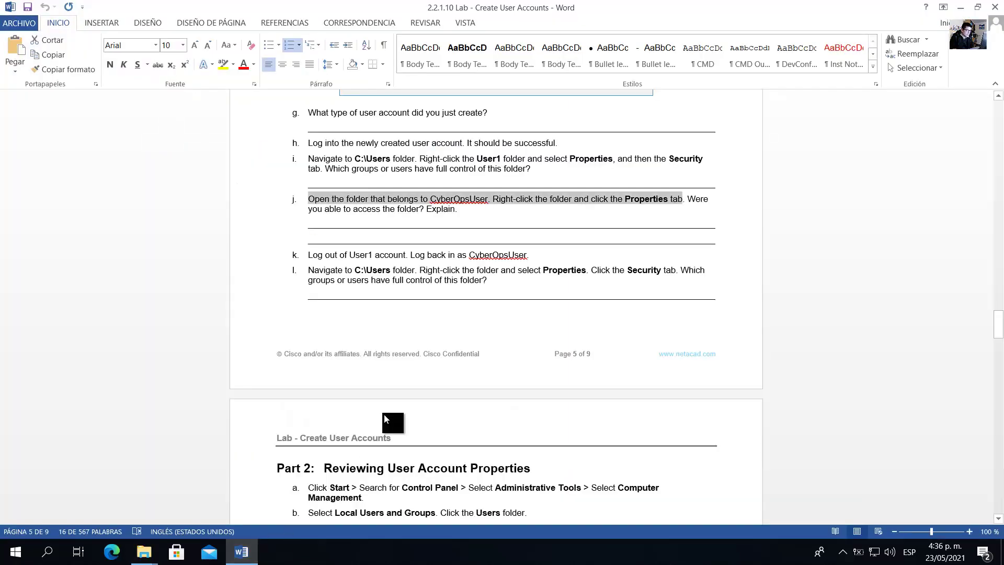
Read steps j and k on logging out of User1, then minimize the guide.
drag(695, 204, 596, 242)
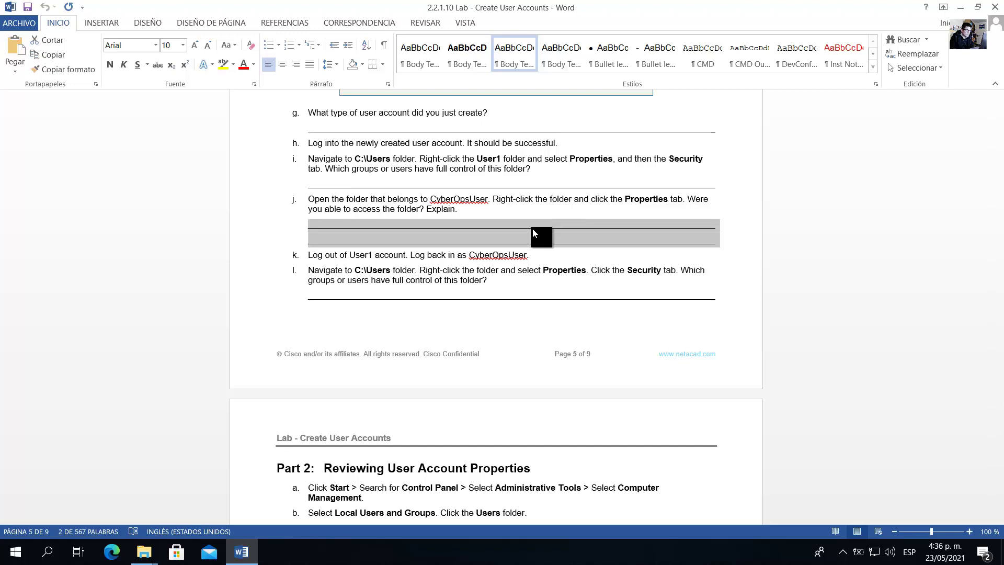
click(521, 239)
drag(309, 256, 529, 258)
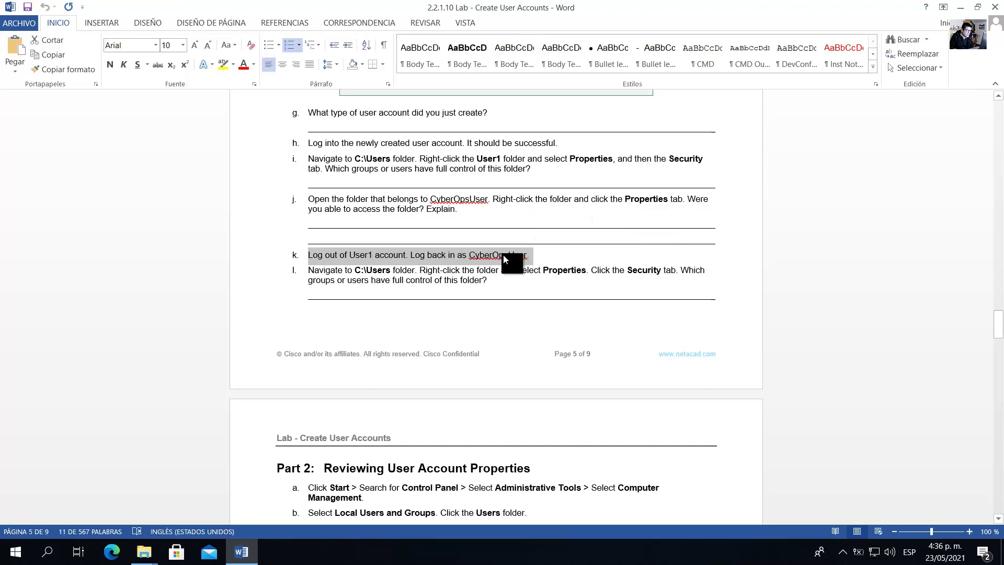
click(993, 11)
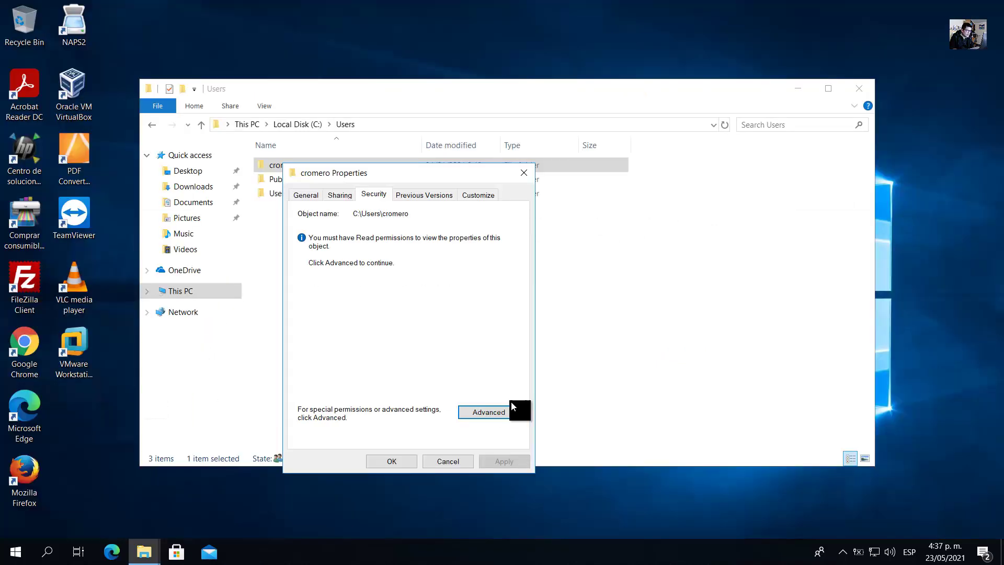
Close the Properties dialog and Users window, then sign out via the Start menu.
click(523, 172)
click(859, 88)
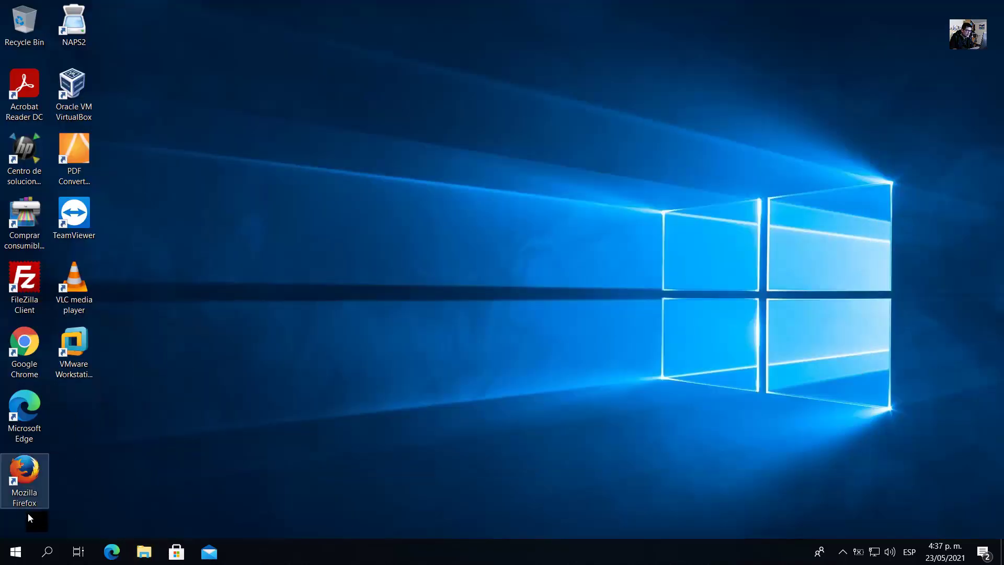
click(21, 553)
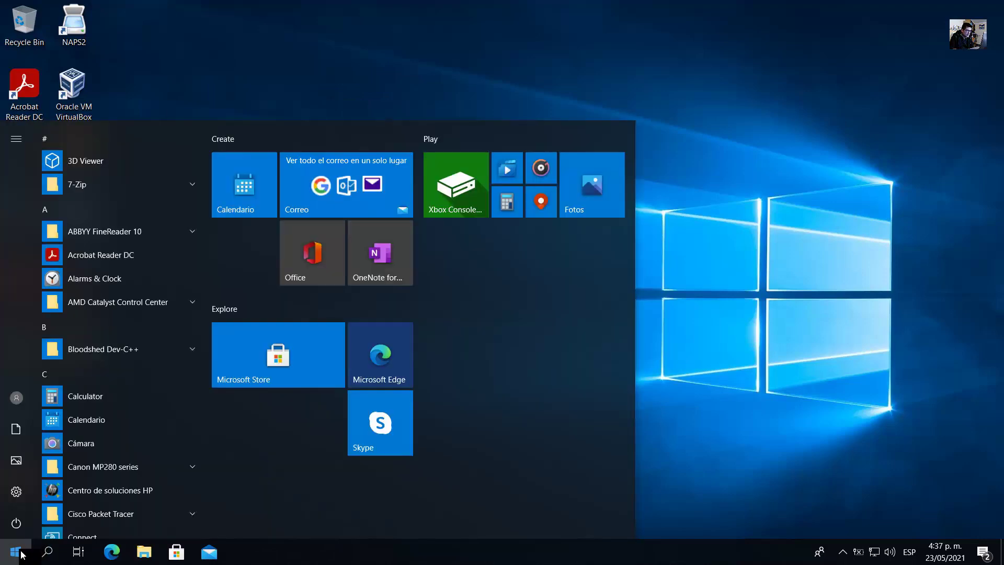
click(16, 399)
click(36, 362)
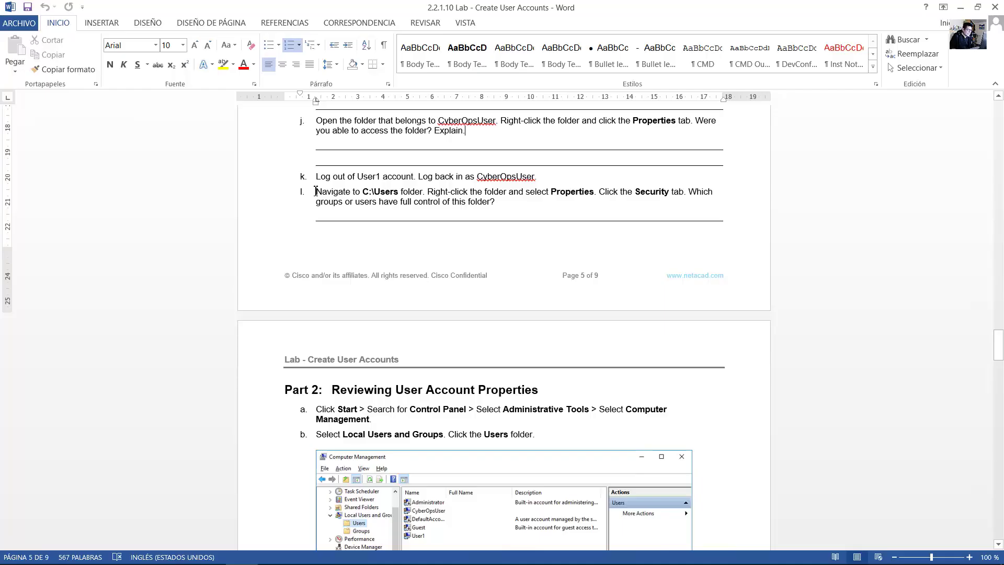
Read step l on navigating to C:\Users and checking full control, then show the desktop.
drag(323, 193, 425, 189)
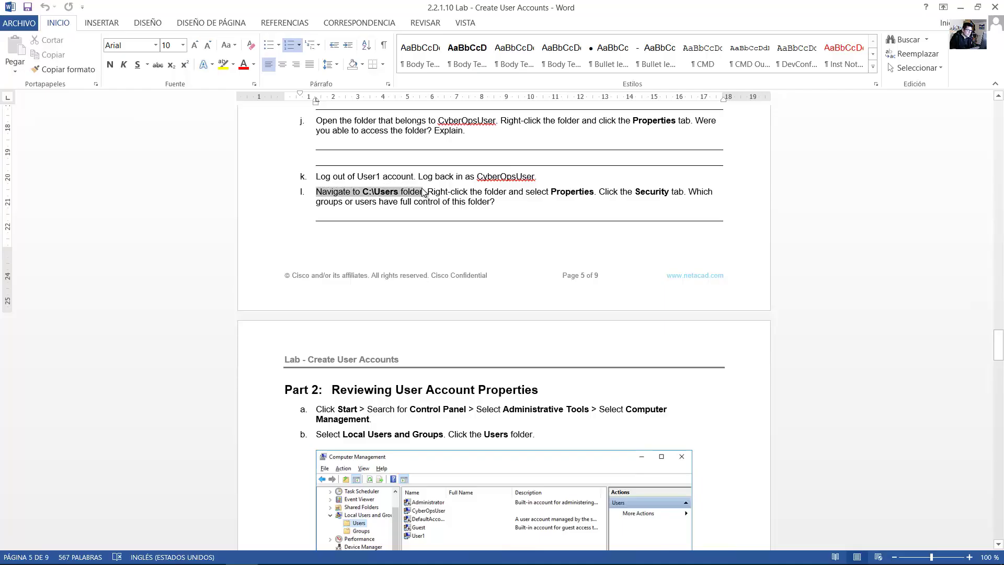
scroll(434, 202, up, 4)
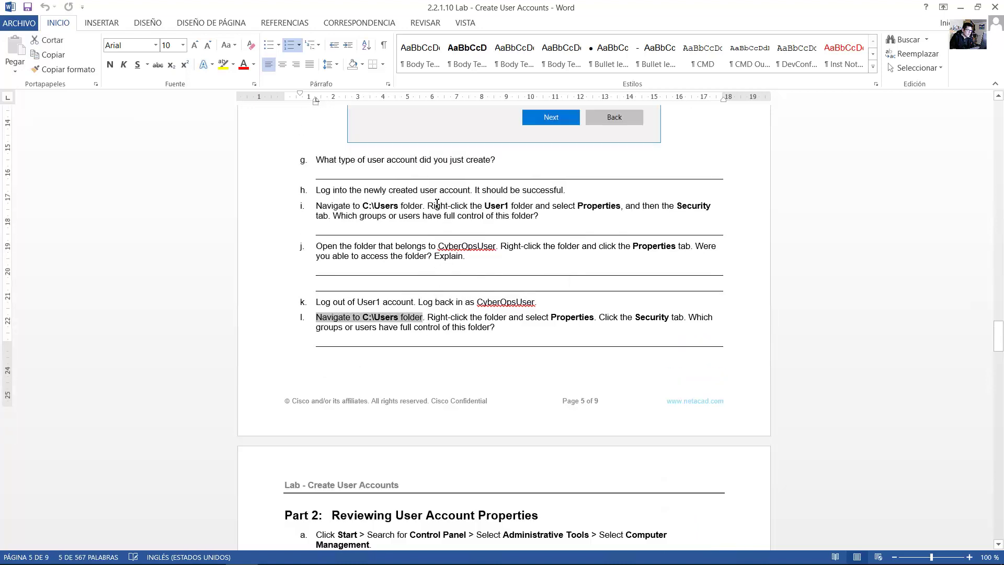
scroll(437, 203, down, 4)
click(432, 197)
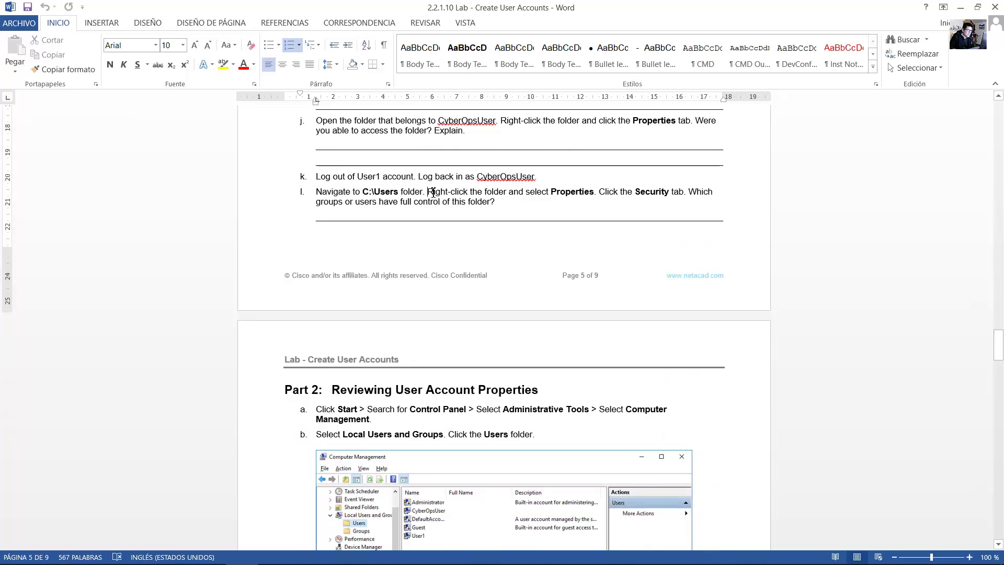
drag(433, 193, 499, 203)
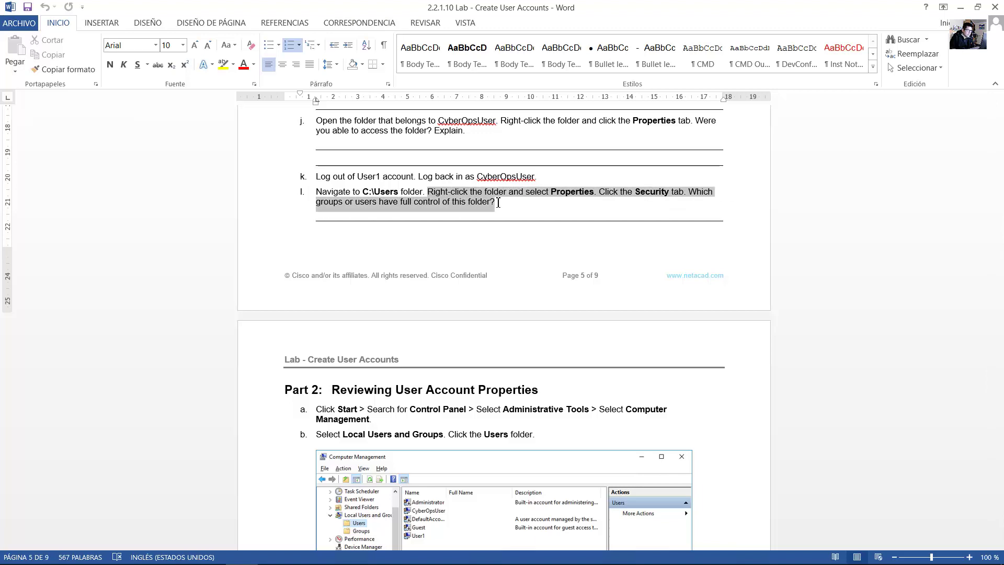
key(super+d)
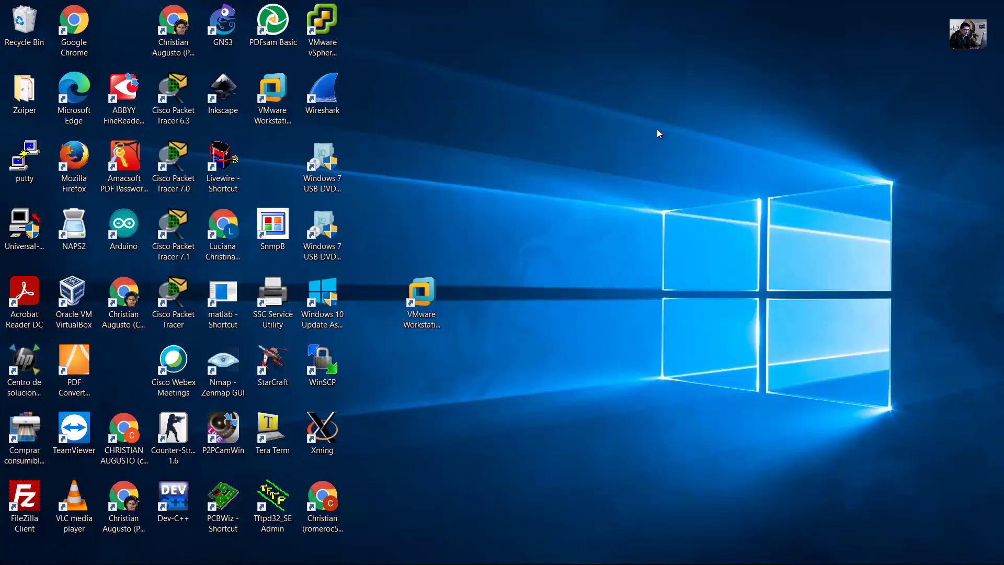
Open the original account's folder in C:\Users and show its Security tab.
key(super+e)
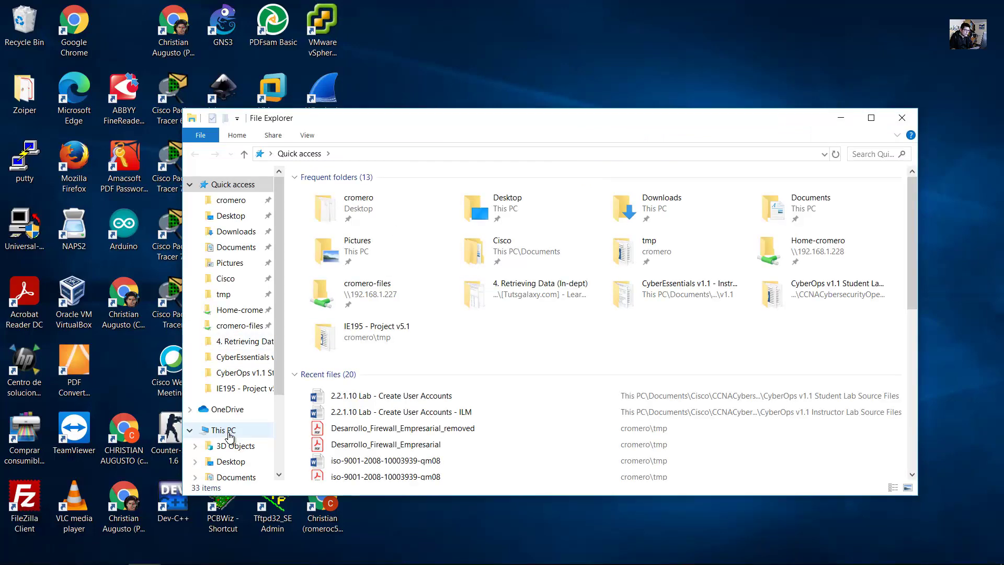
click(228, 434)
double_click(379, 341)
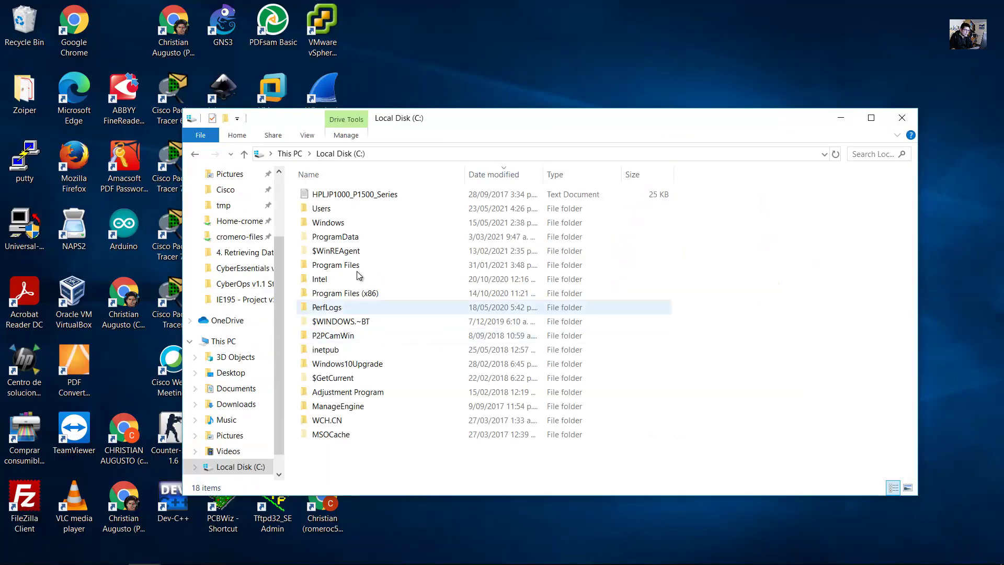
click(328, 209)
double_click(327, 209)
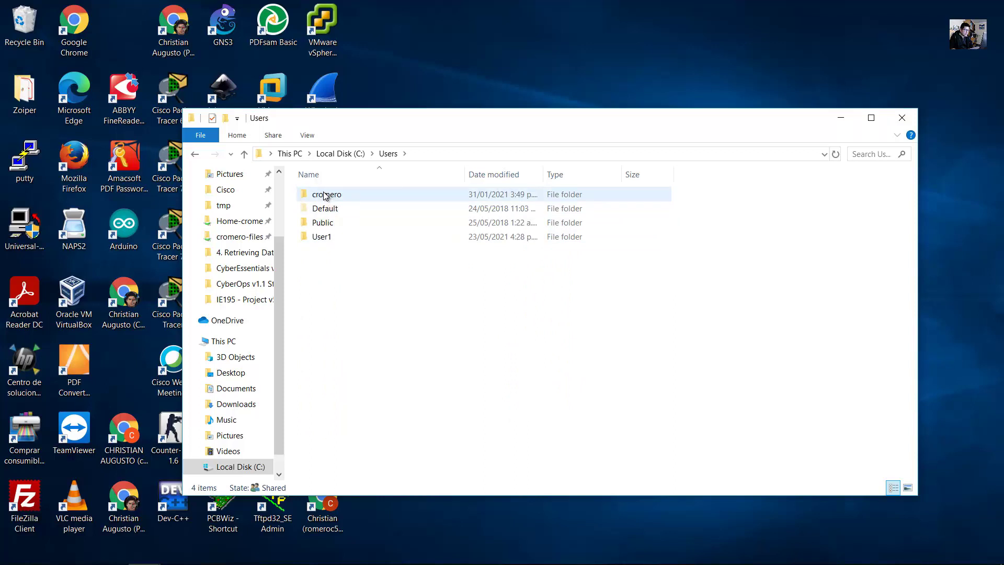
right_click(325, 195)
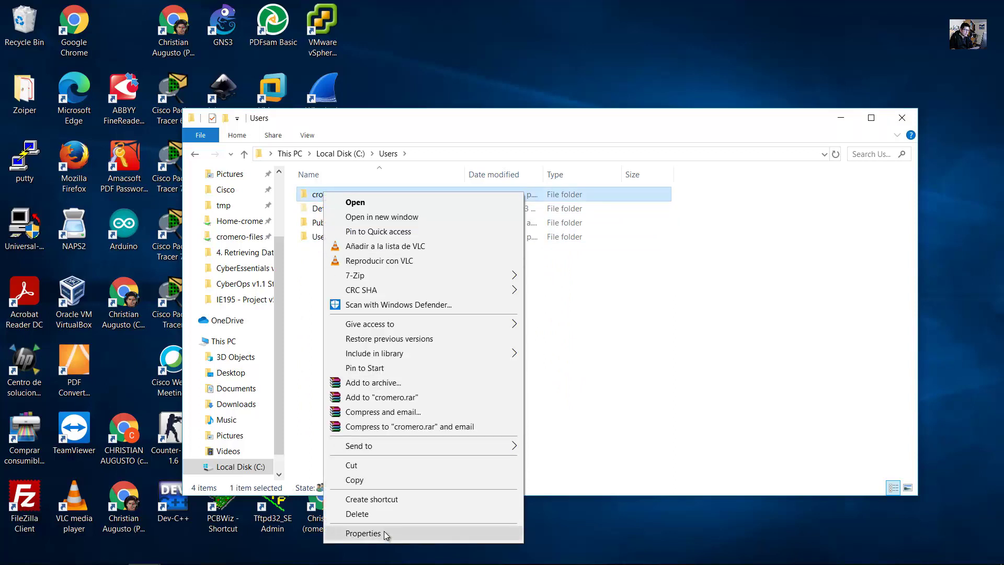
click(382, 531)
click(430, 225)
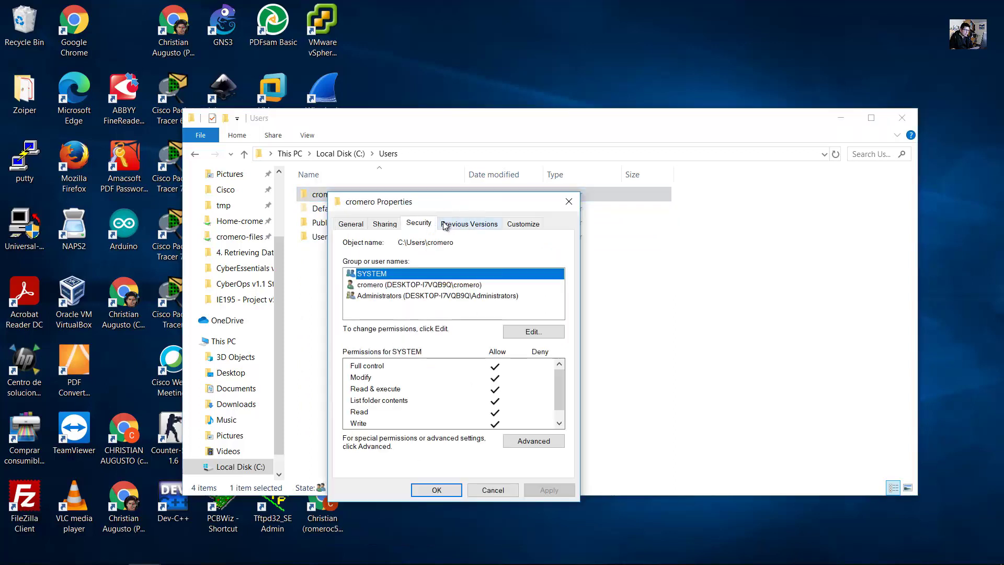
Read step l's full-control question, then view the account's and Administrators' permissions.
key(alt+Tab)
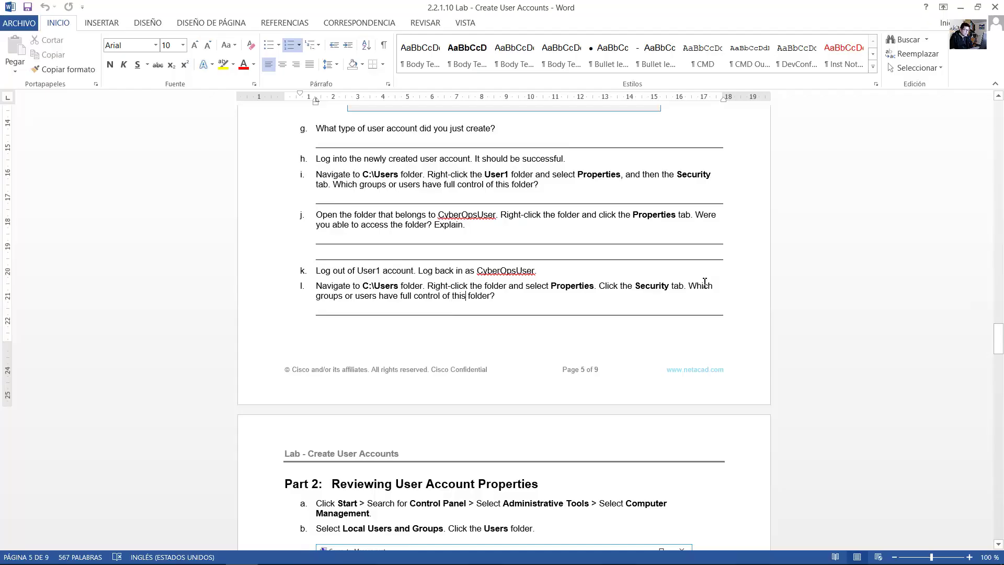
drag(706, 287, 494, 299)
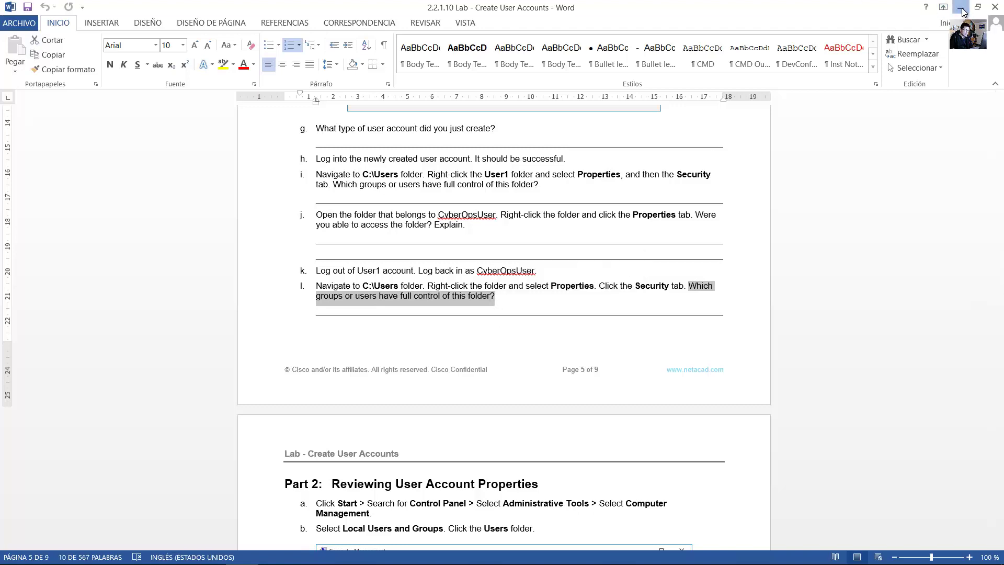
click(962, 7)
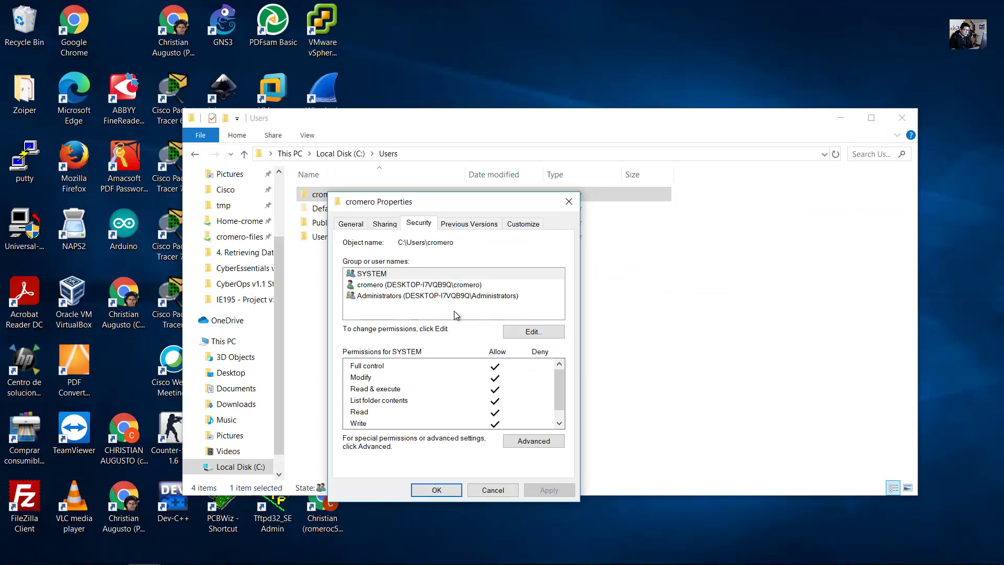
click(403, 285)
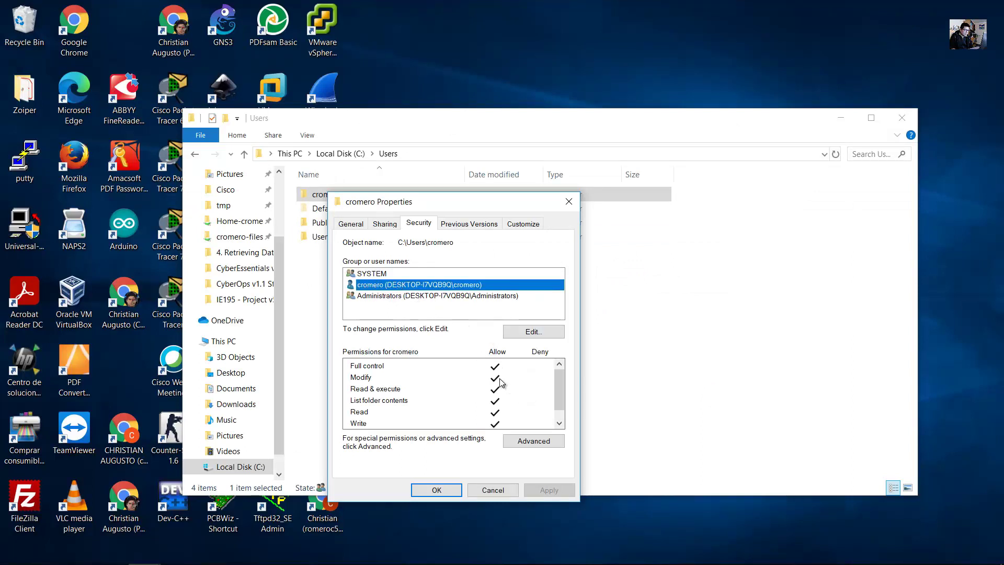
click(382, 297)
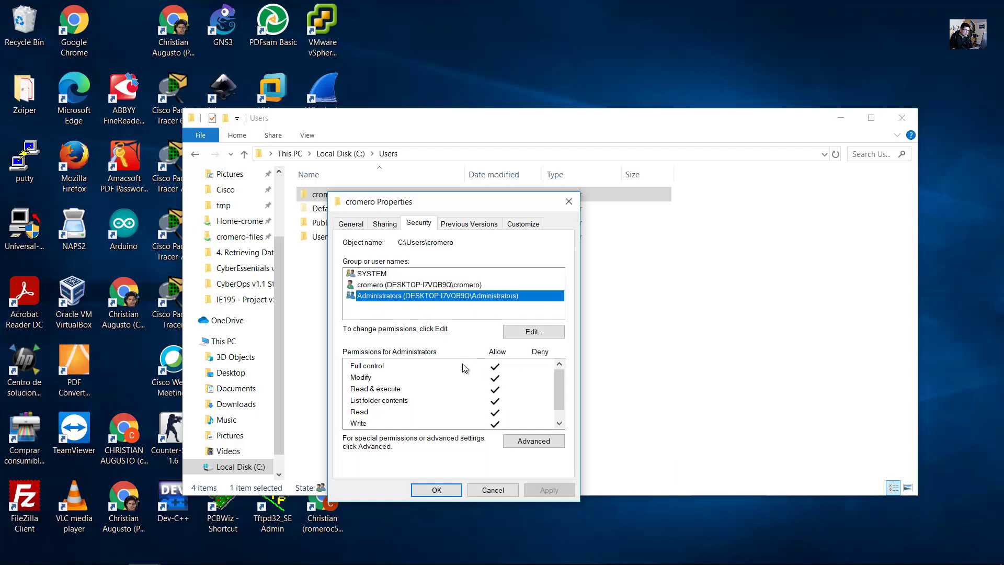
click(387, 366)
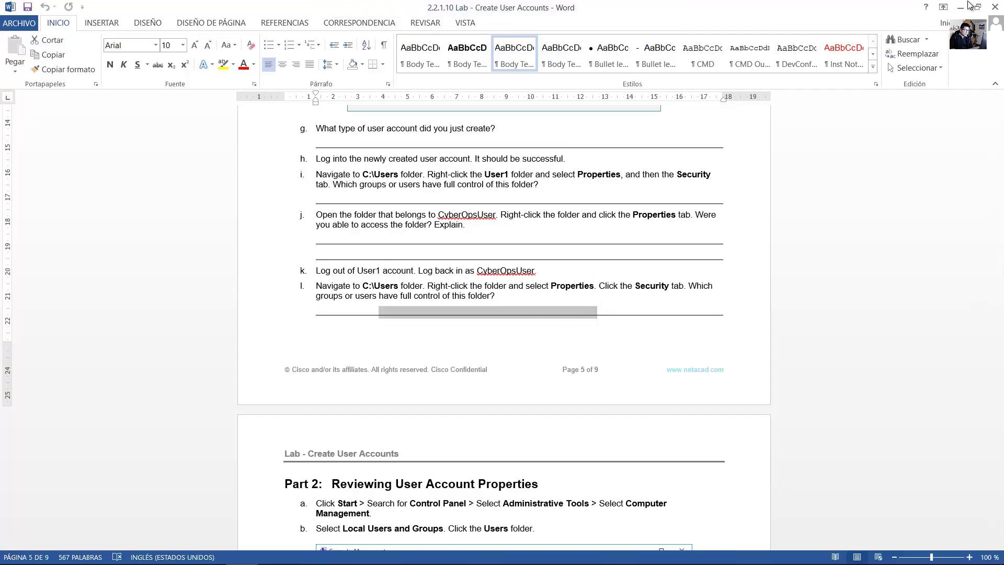
Confirm SYSTEM, the account and Administrators all have Full control, then close Properties.
mouse_move(951, 8)
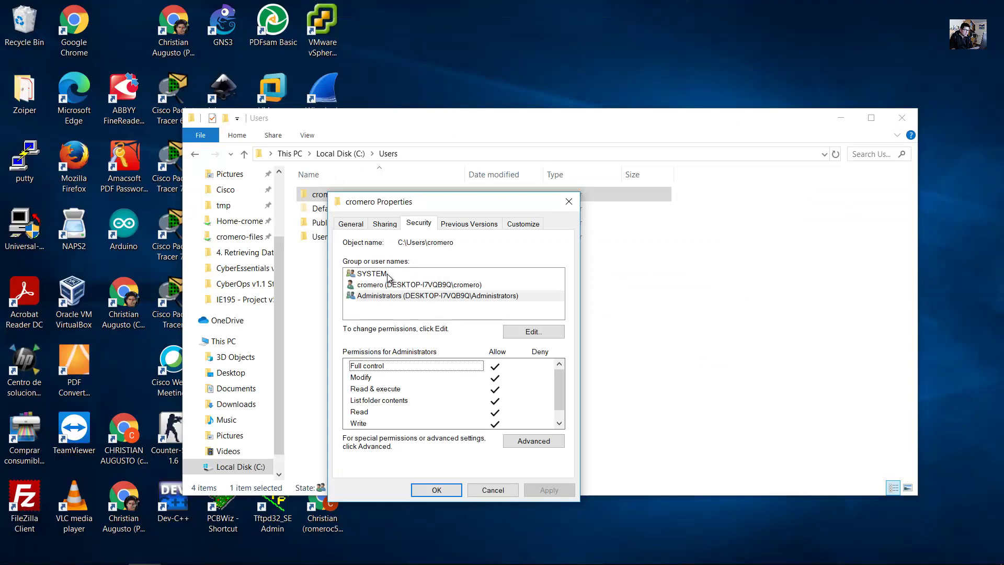
click(378, 275)
click(405, 286)
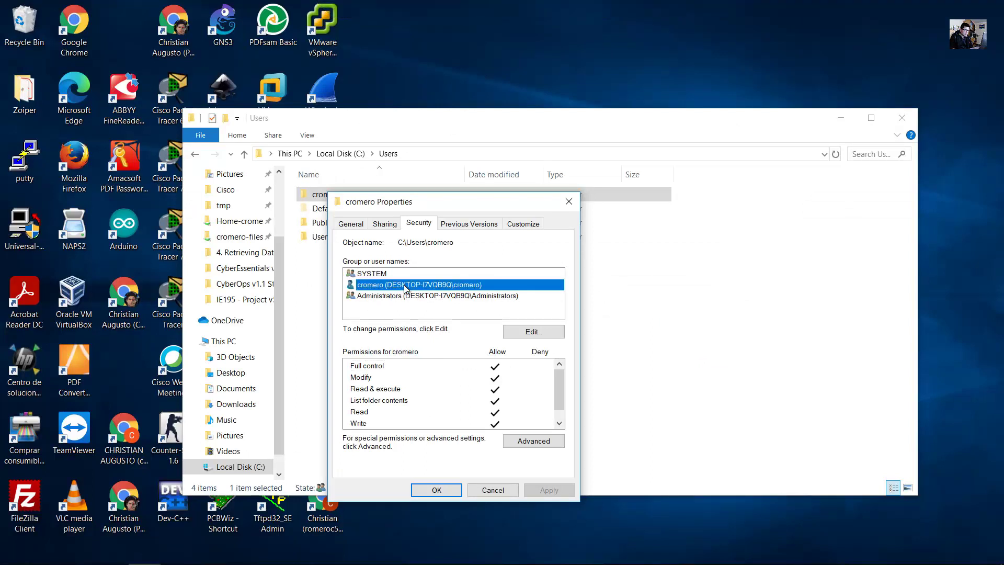
click(398, 296)
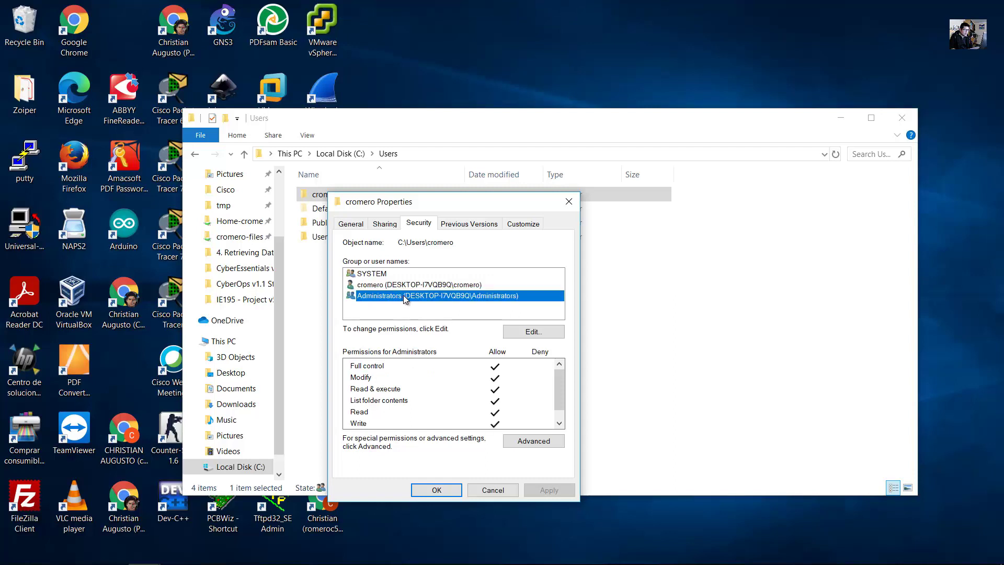
click(569, 202)
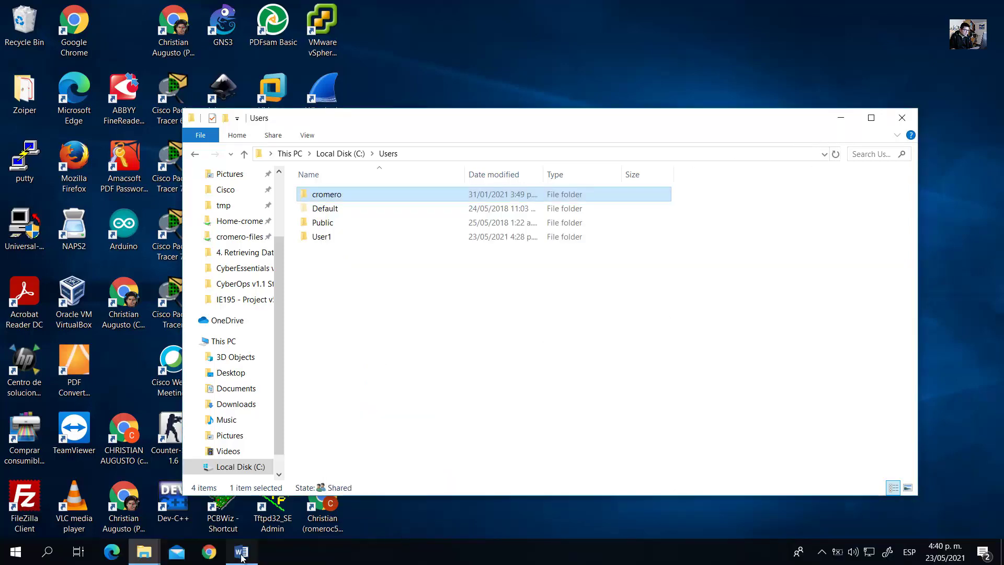
In the Word lab guide, read the Reviewing User Account Properties heading and the Control Panel instructions.
click(242, 551)
scroll(530, 360, down, 10)
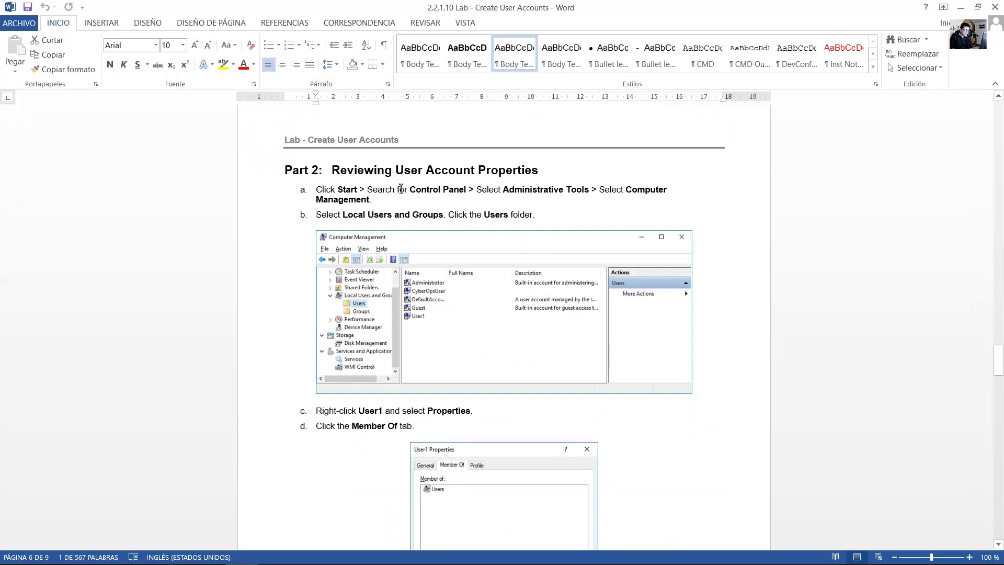
drag(349, 168, 437, 172)
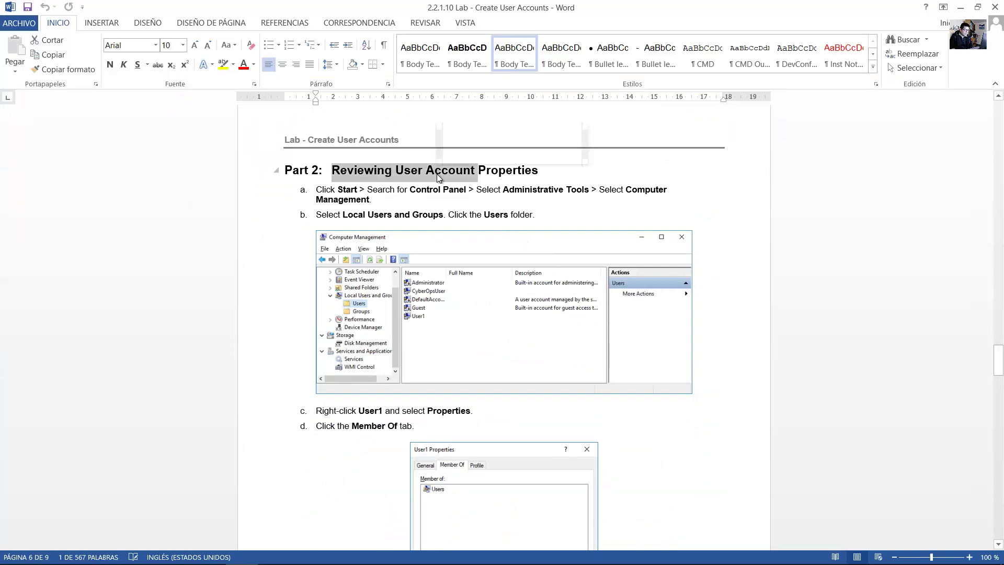
click(437, 173)
drag(334, 171, 523, 171)
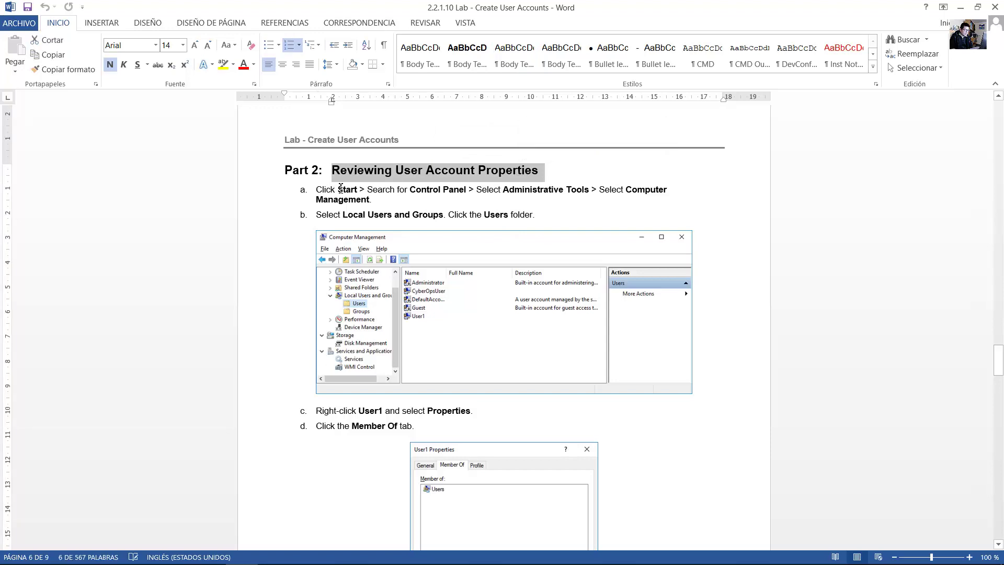
mouse_move(391, 193)
mouse_down()
mouse_move(648, 192)
mouse_move(375, 199)
mouse_up()
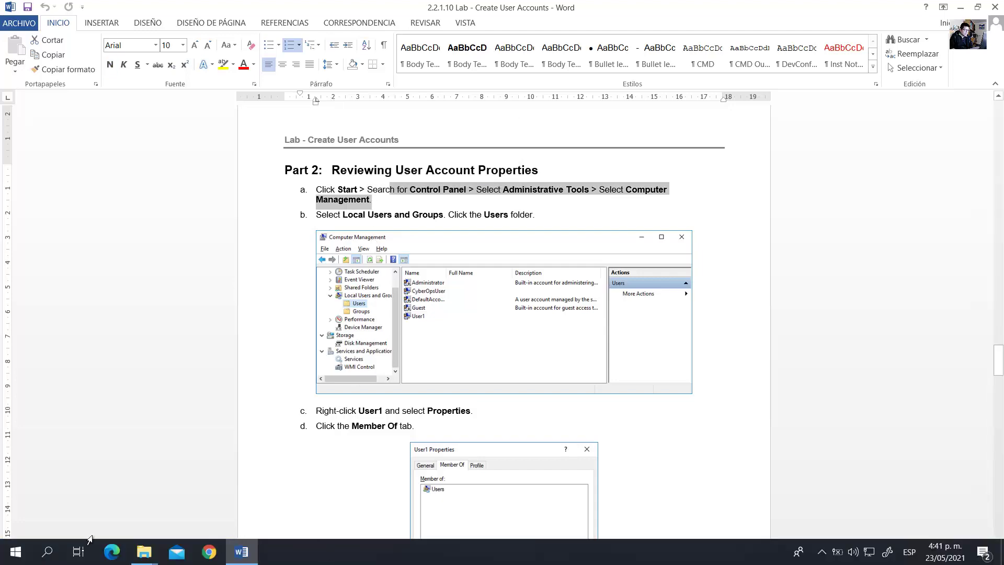
Open Control Panel from Start search, go to System and Security > Administrative Tools, and launch Computer Management.
click(3, 551)
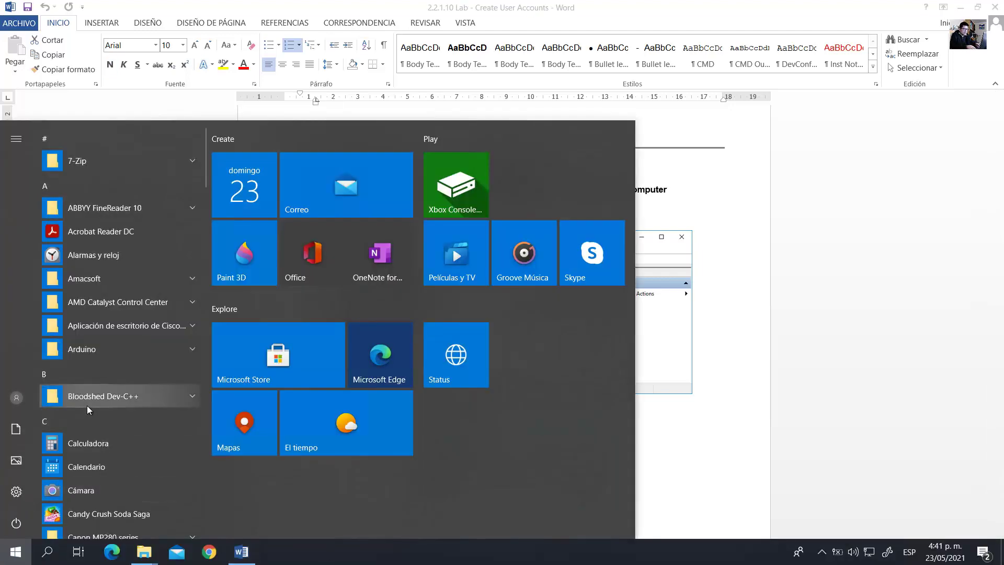
text(control panel)
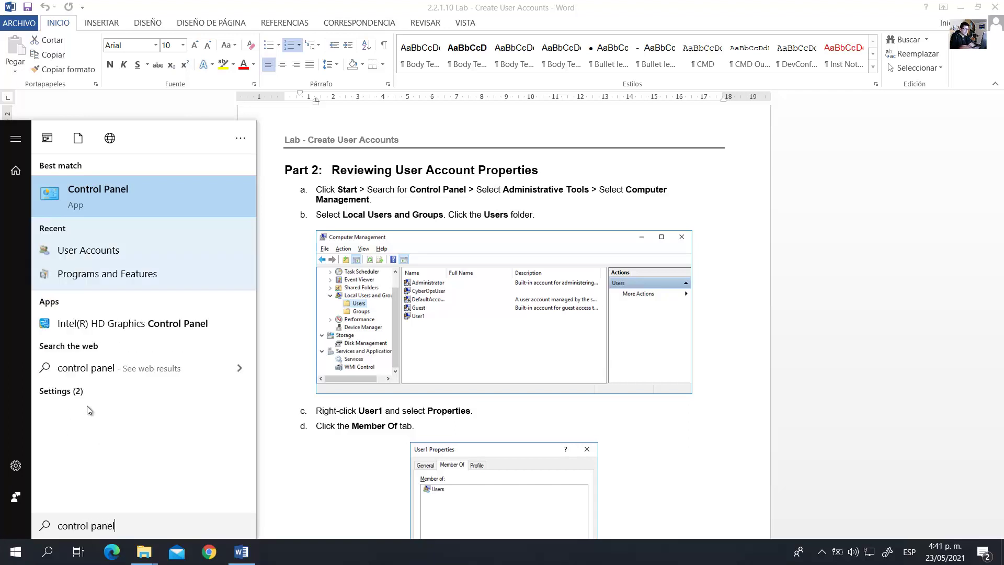
click(134, 197)
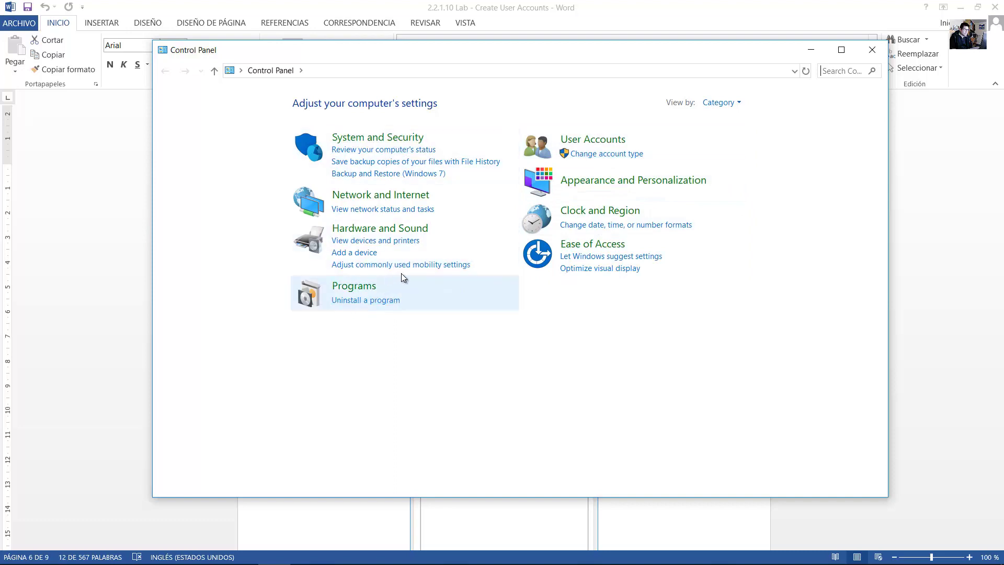
click(397, 138)
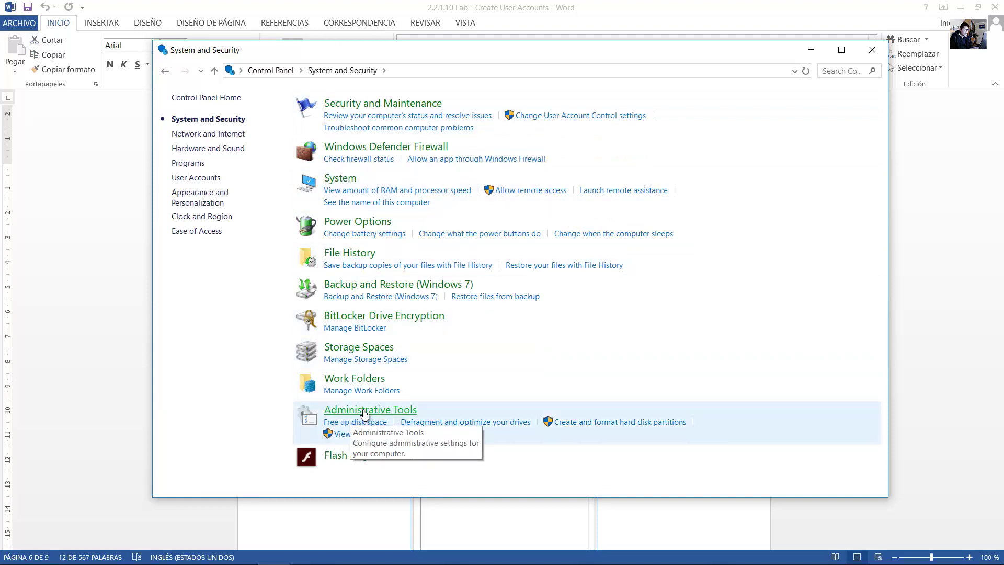
click(364, 411)
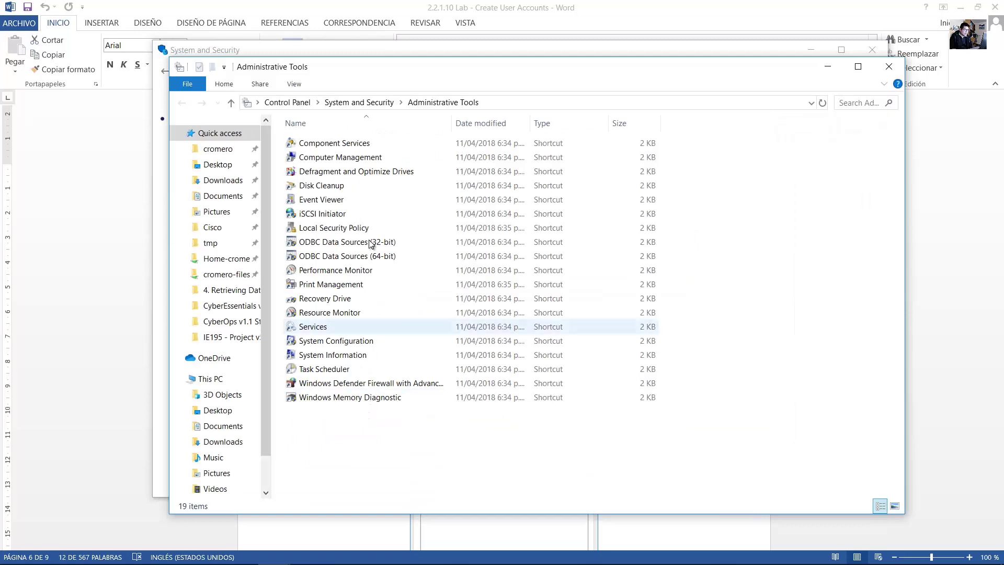
click(356, 157)
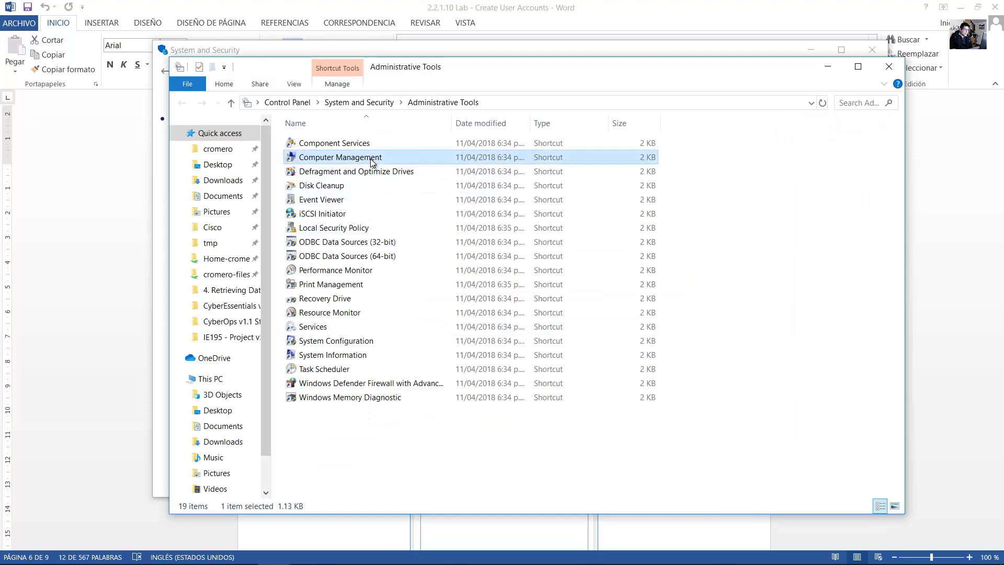
double_click(331, 158)
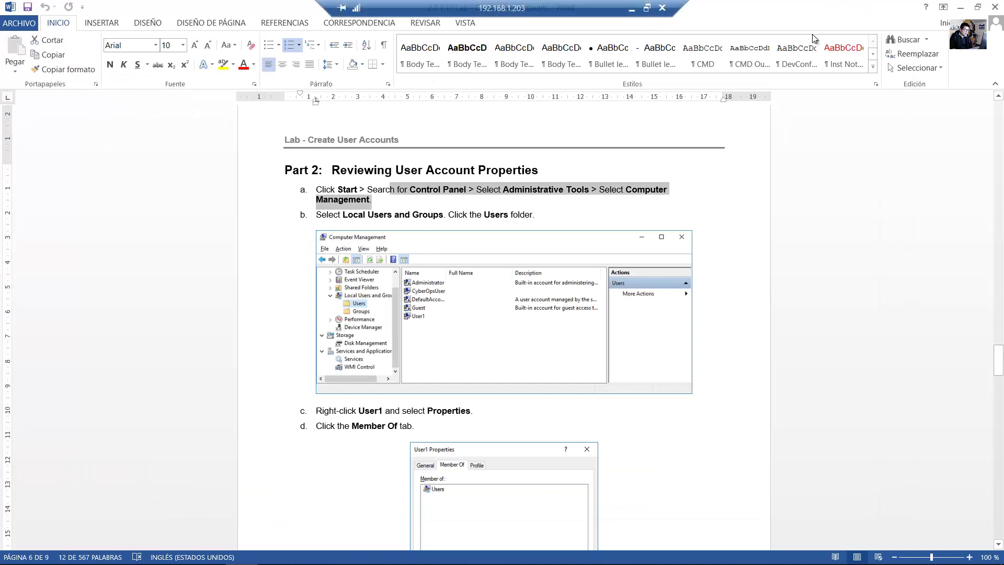
Read the Local Users and Groups step, then expand Local Users and Groups and select the Users folder.
click(416, 231)
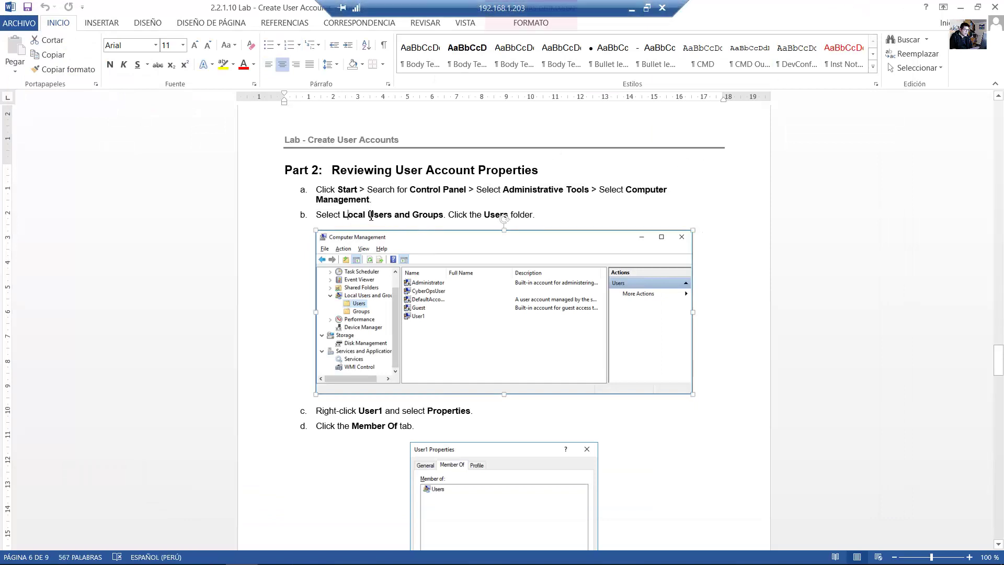
drag(343, 214, 531, 214)
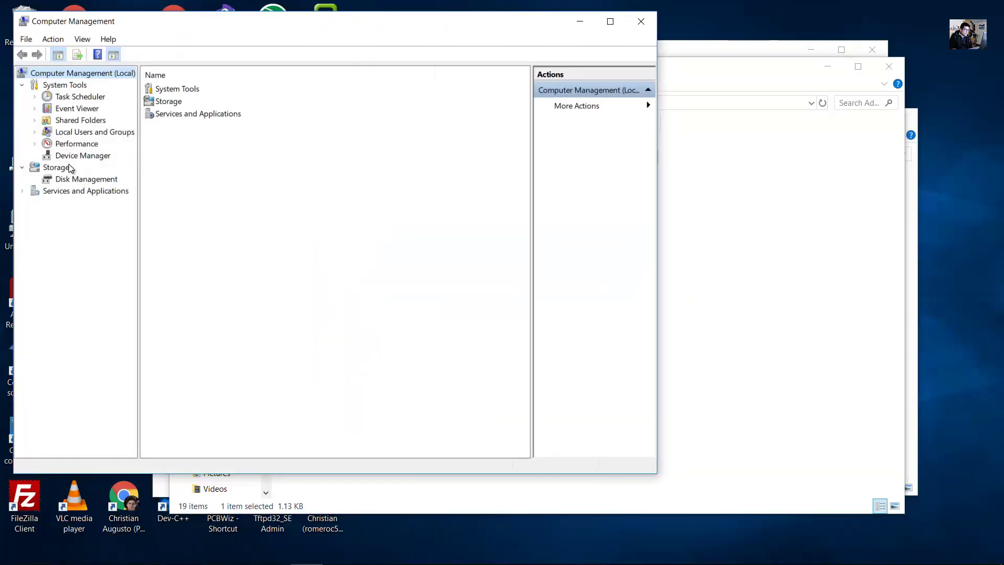
click(65, 135)
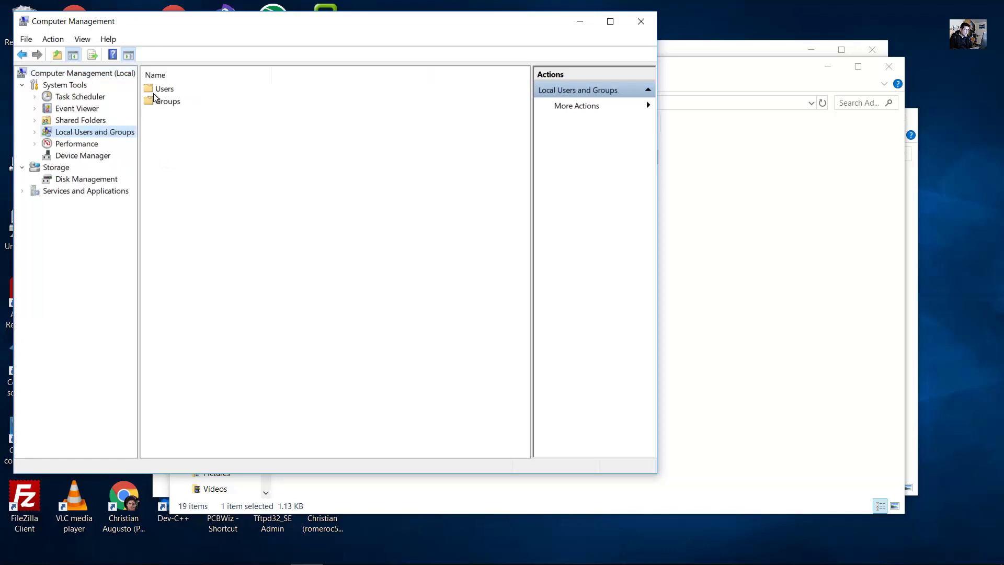
click(165, 89)
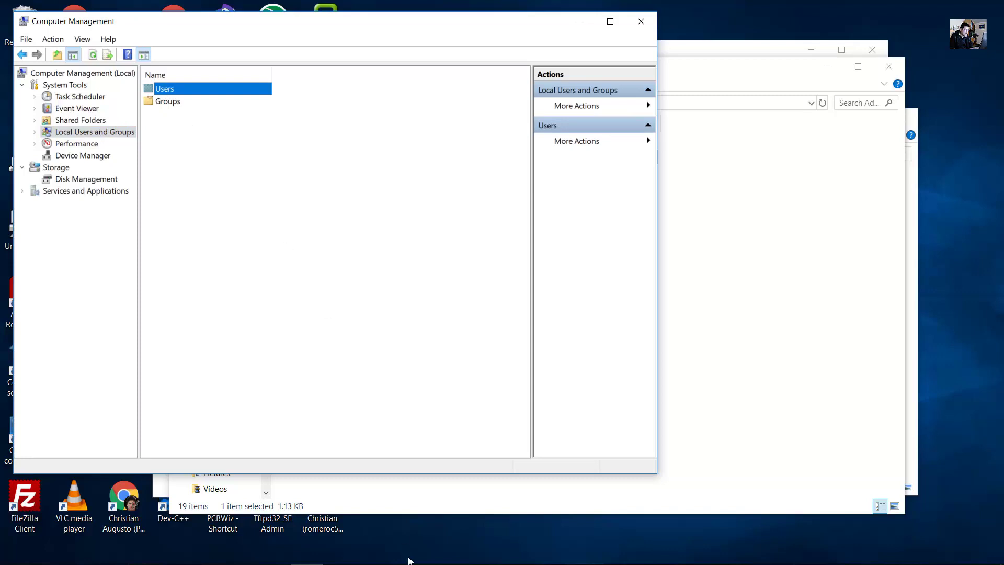
Read step c on opening User1's properties in the guide, then minimize Word.
click(326, 554)
drag(336, 291, 459, 290)
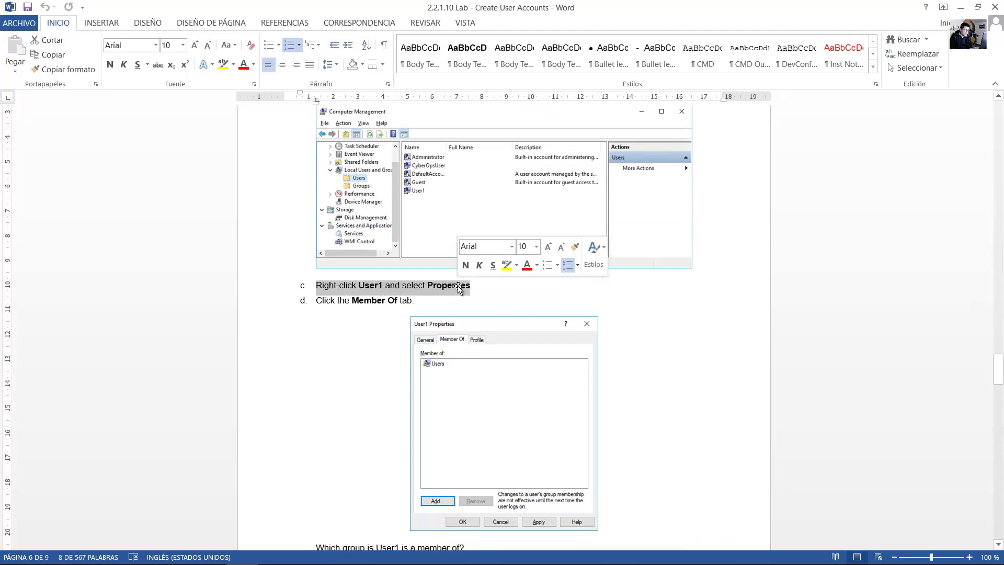
scroll(459, 288, down, 4)
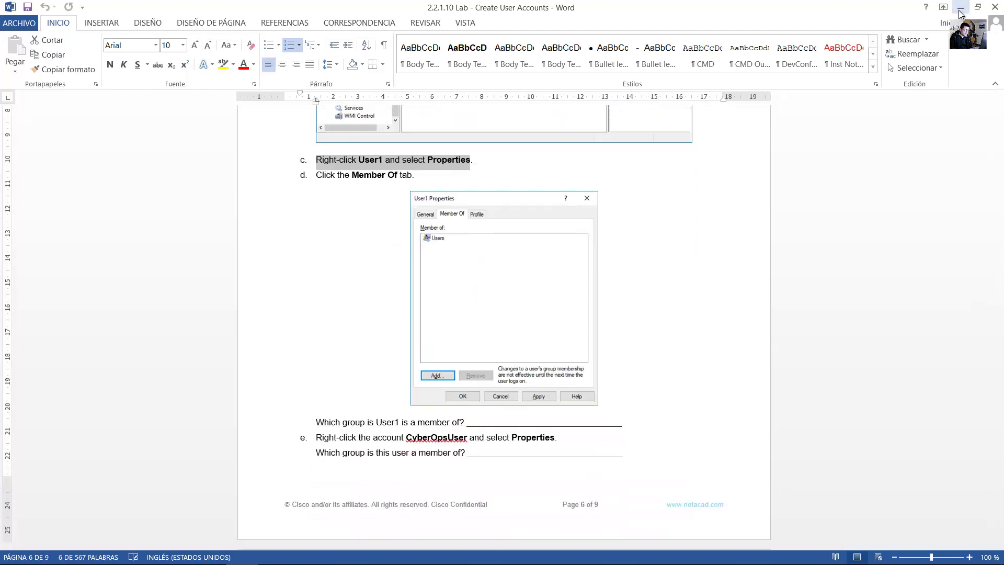
click(961, 7)
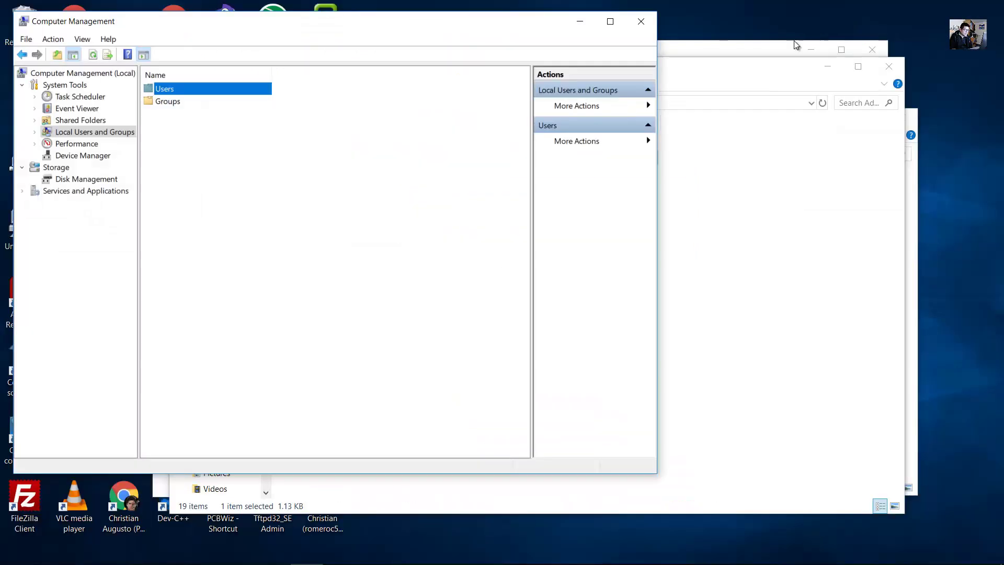
Open the Users folder and bring up the Properties dialog for User1.
double_click(165, 88)
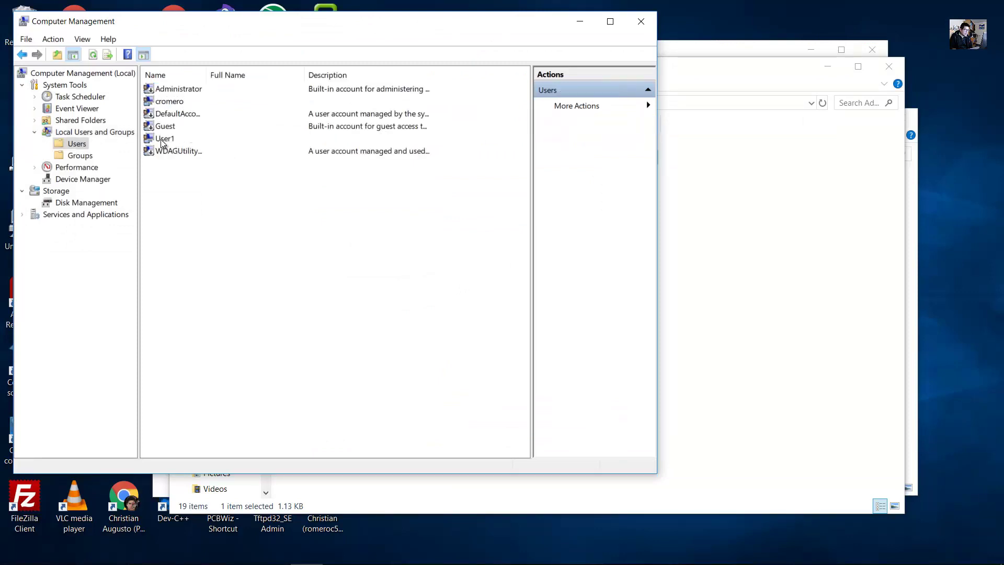
click(166, 140)
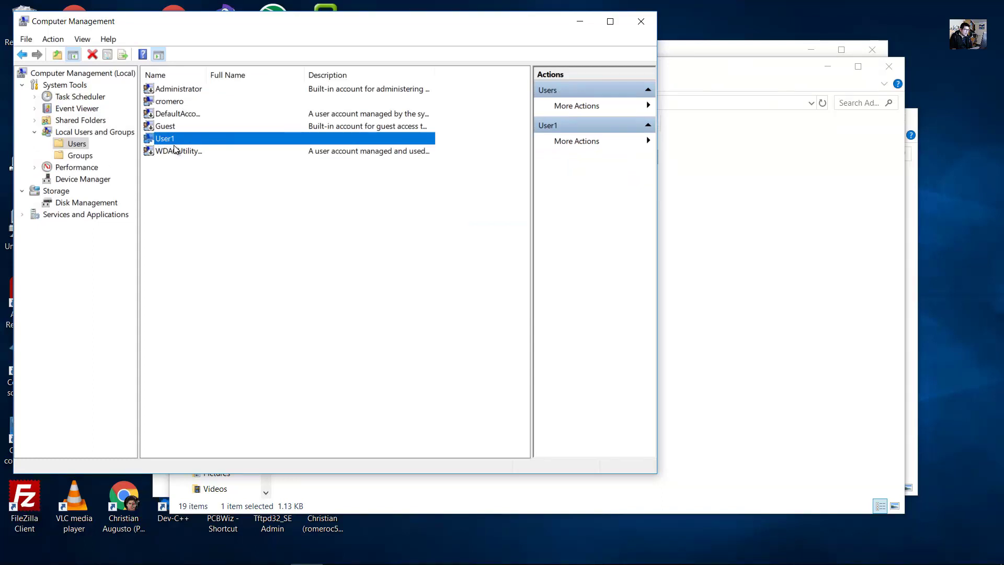
right_click(166, 138)
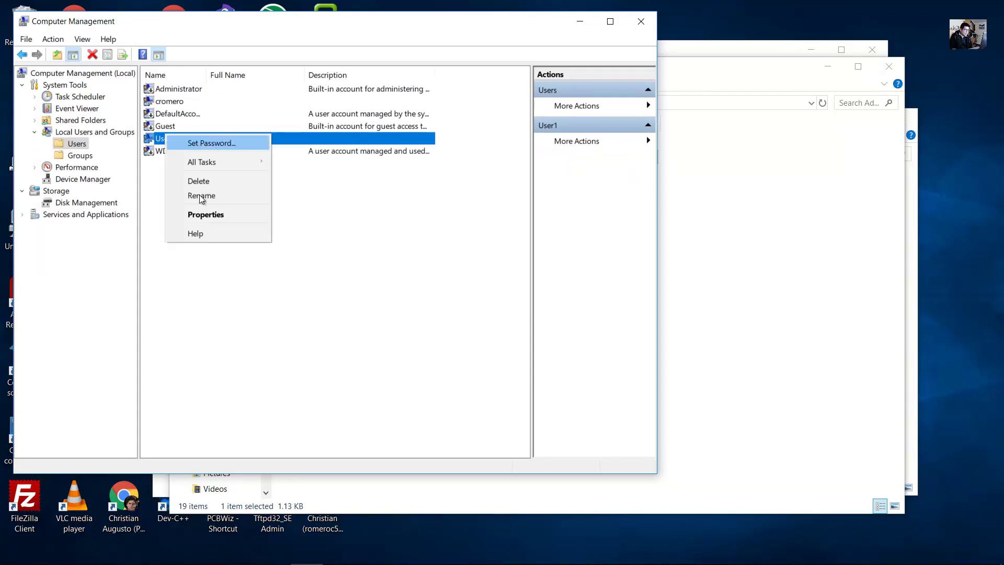
click(230, 215)
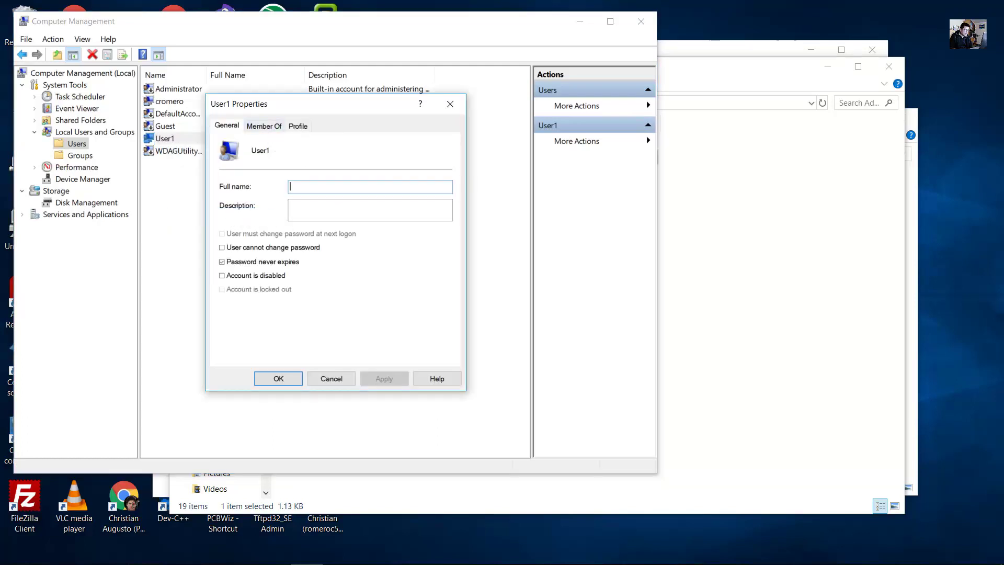
Read step d on group membership in the Word guide and return to Computer Management.
click(276, 553)
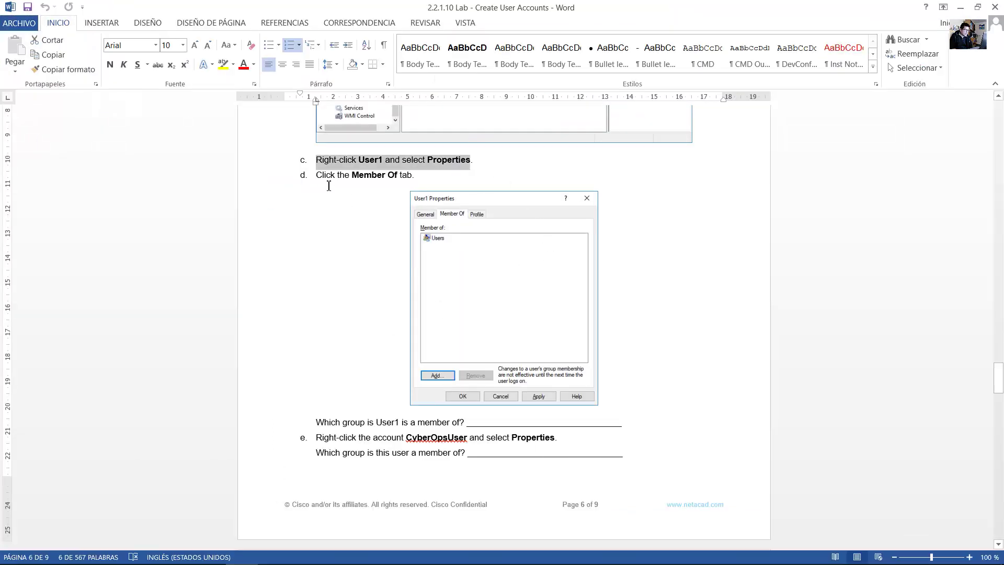
drag(324, 178, 417, 177)
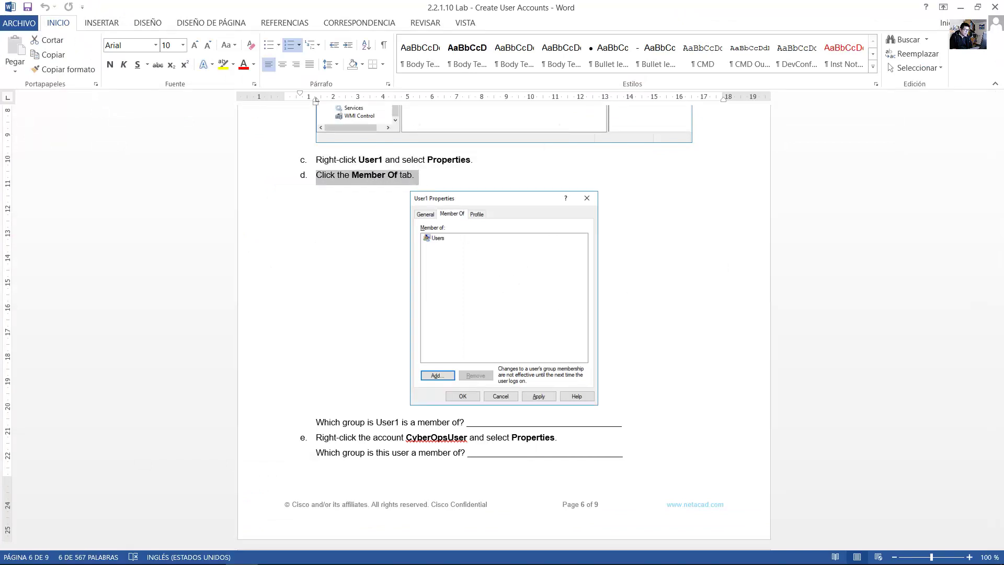
key(alt+Tab)
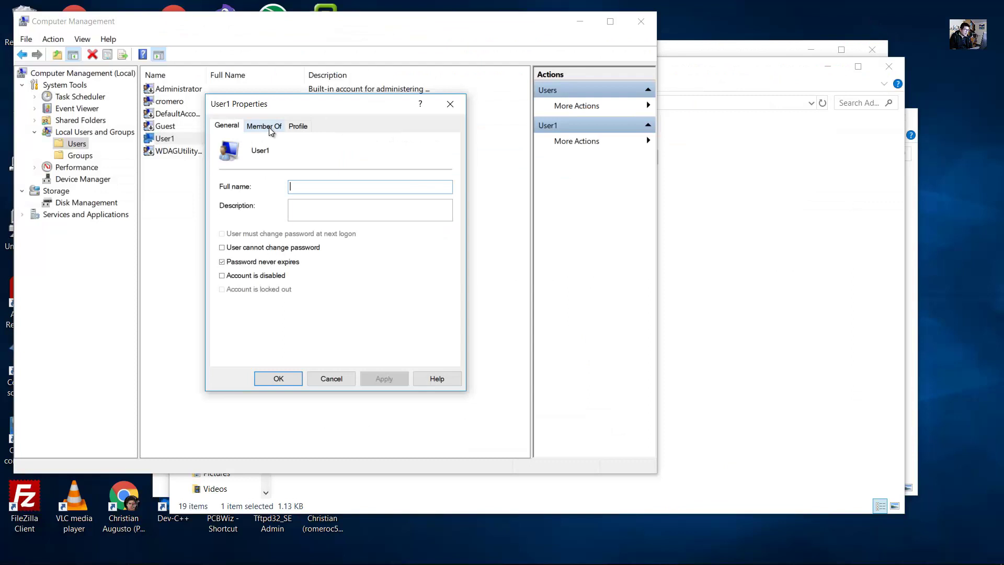
Show User1's Member Of tab and read the guide's question about User1's group.
click(271, 128)
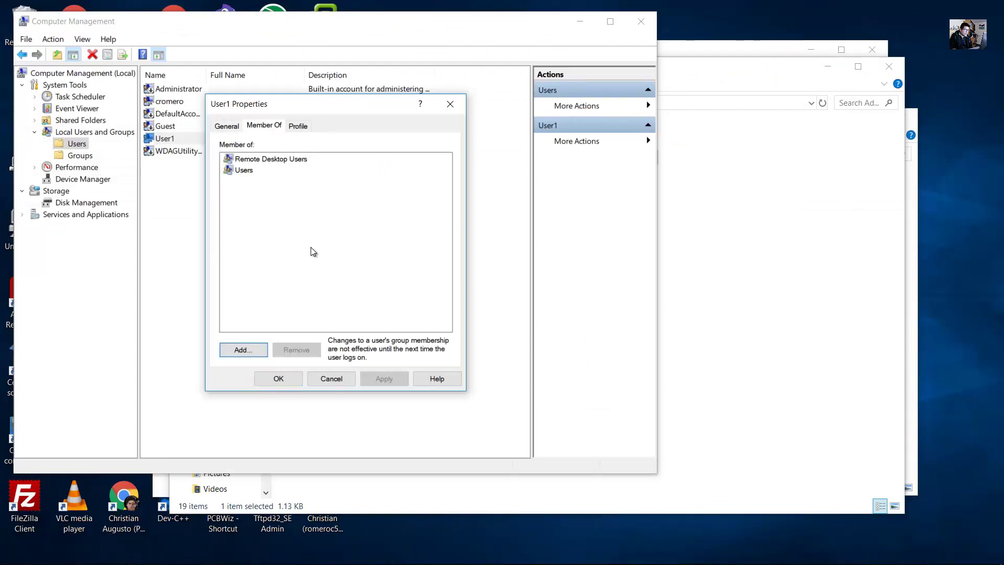
click(274, 551)
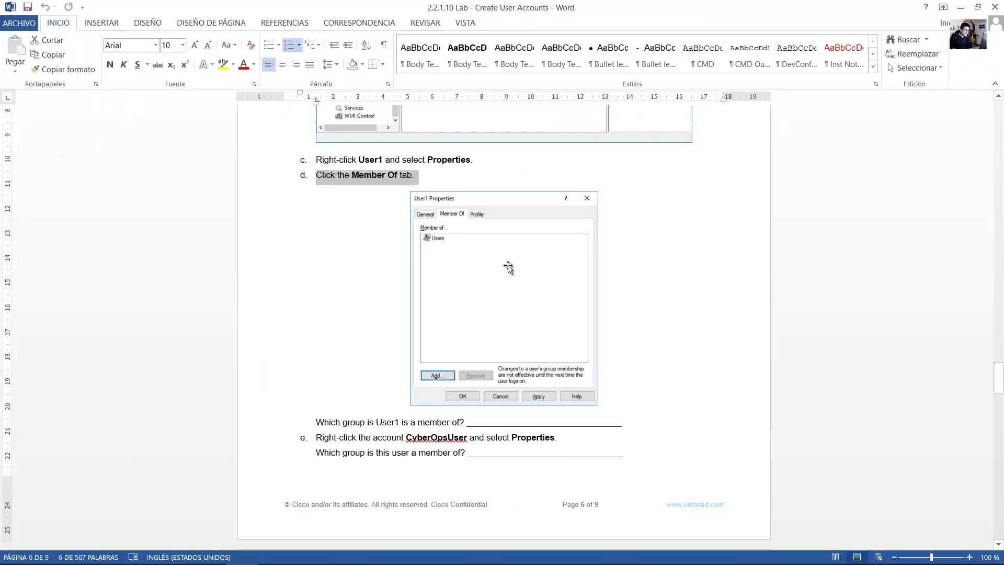
scroll(375, 394, down, 2)
drag(322, 361, 464, 362)
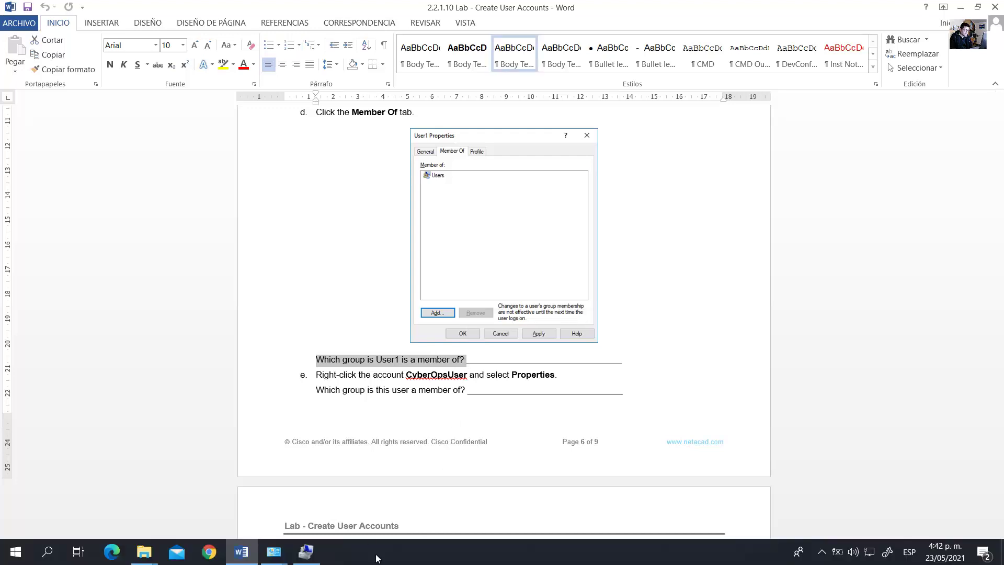
click(317, 552)
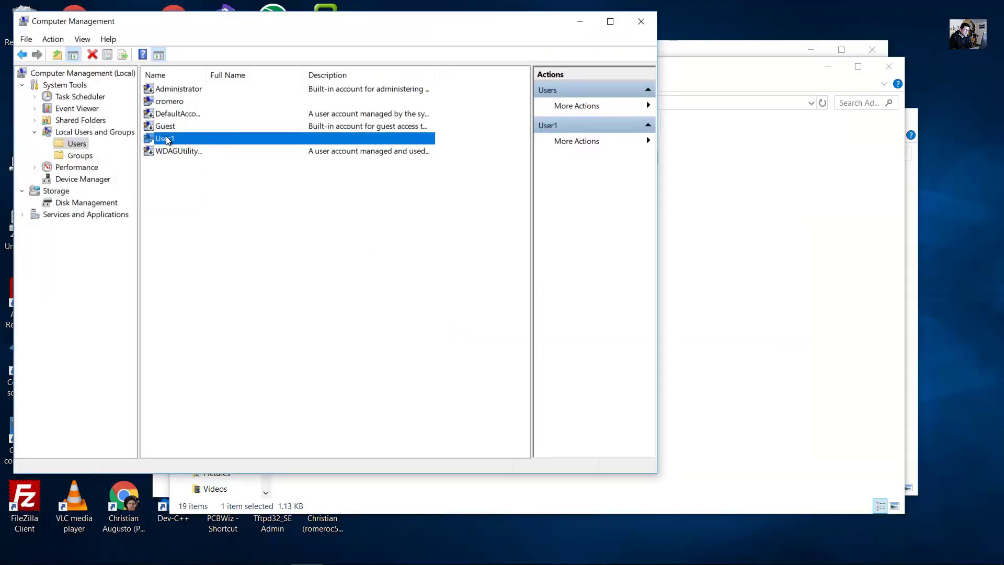
Reopen User1's properties and point out its Remote Desktop Users and Users group memberships.
right_click(168, 140)
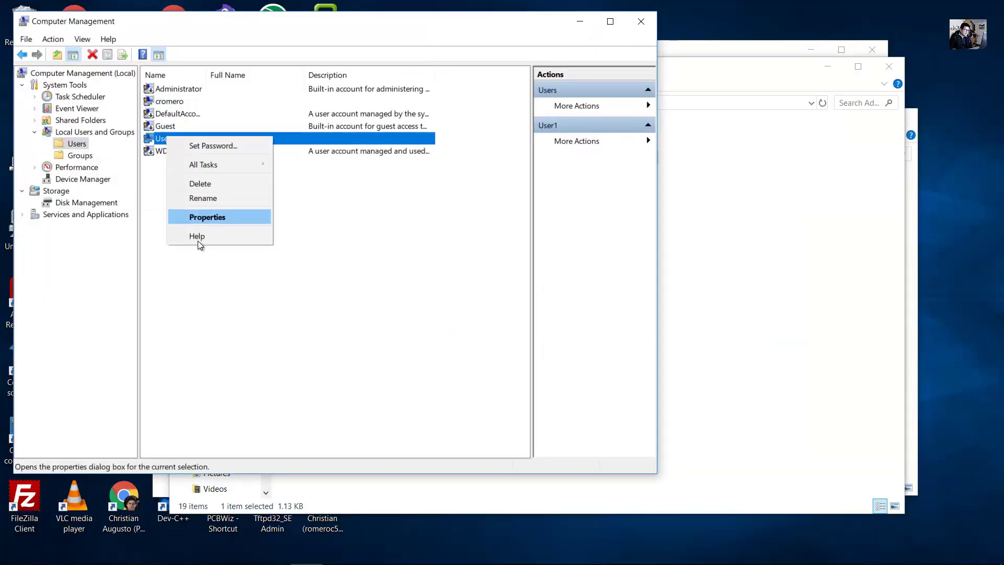
click(218, 216)
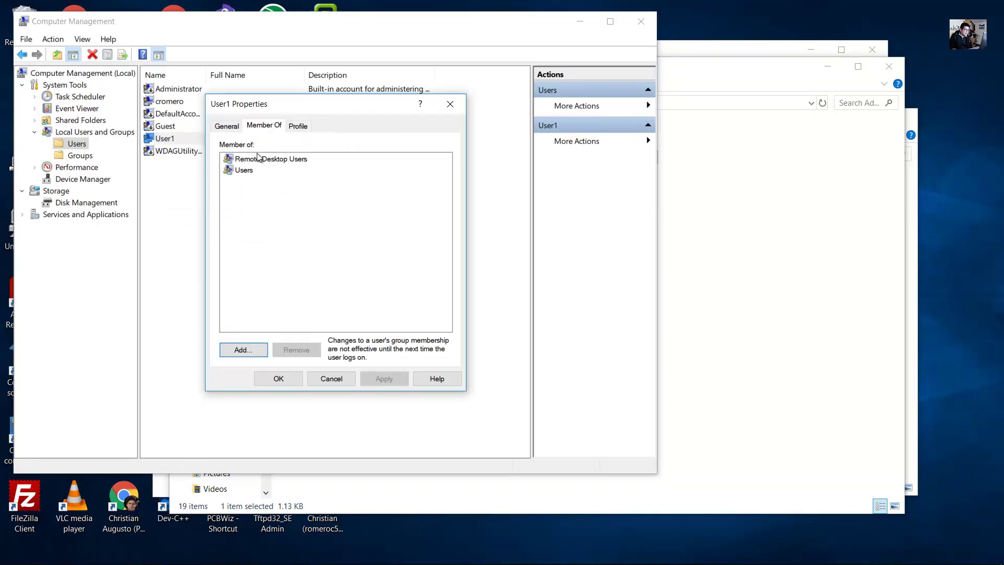
click(244, 171)
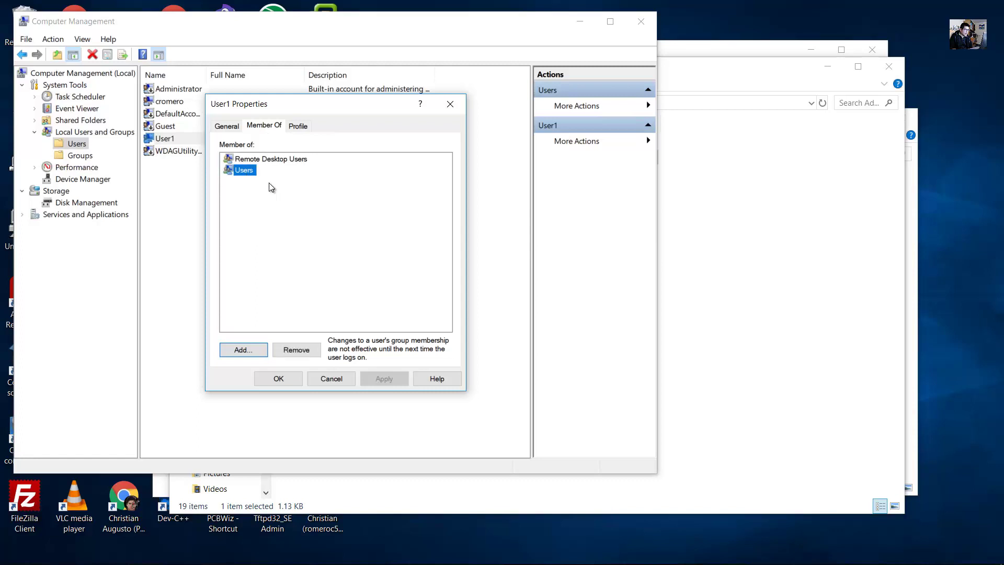
click(255, 160)
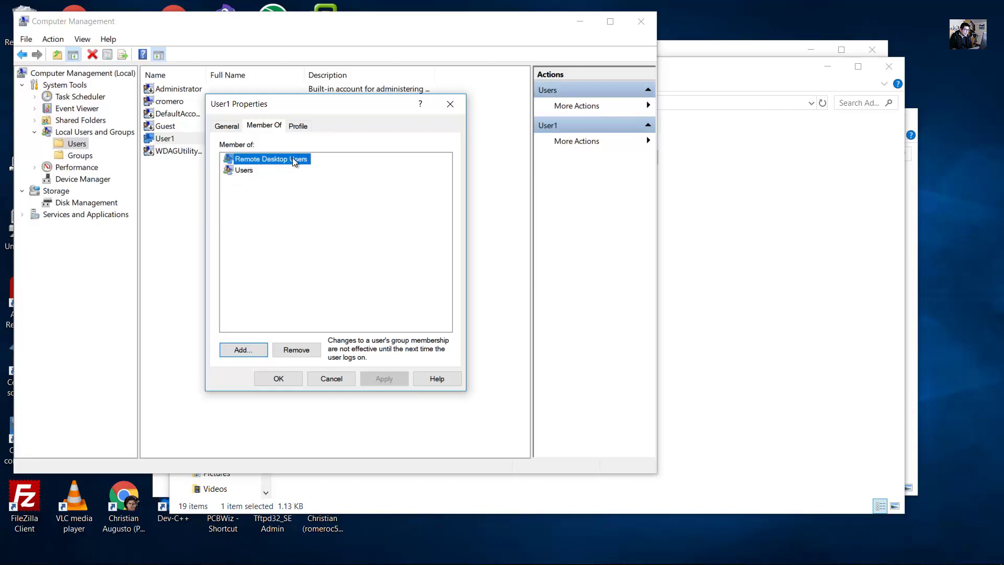
click(246, 172)
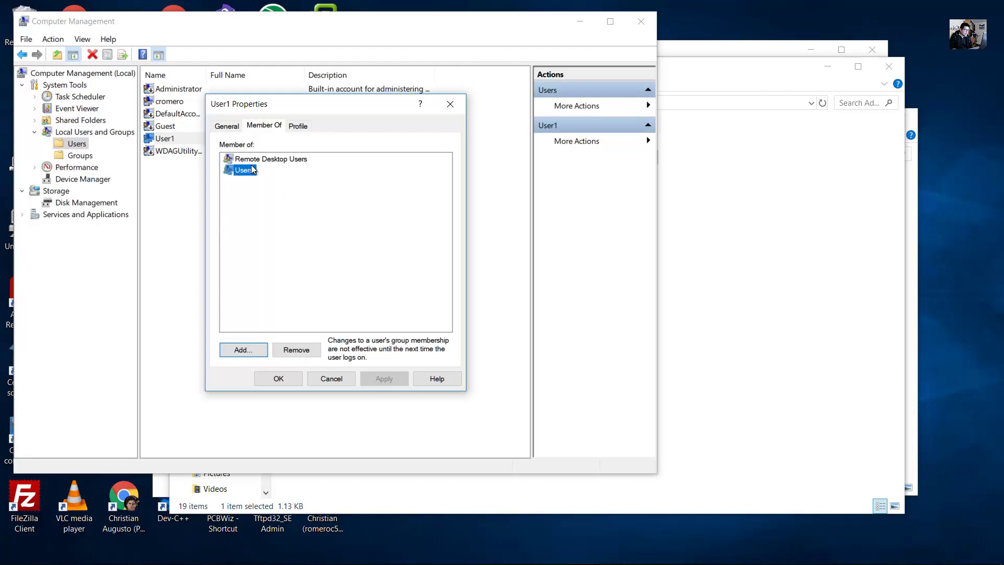
mouse_move(380, 558)
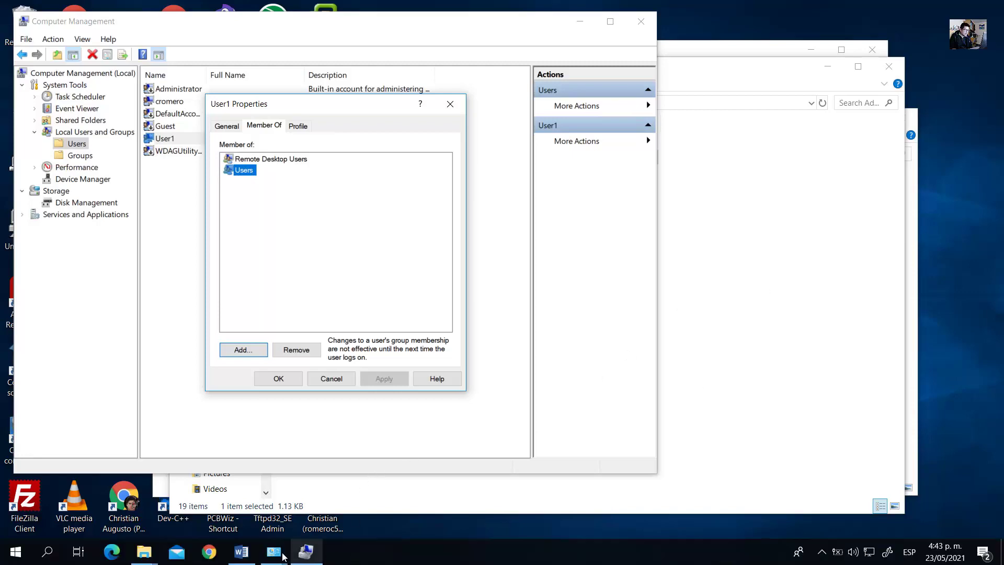
click(241, 552)
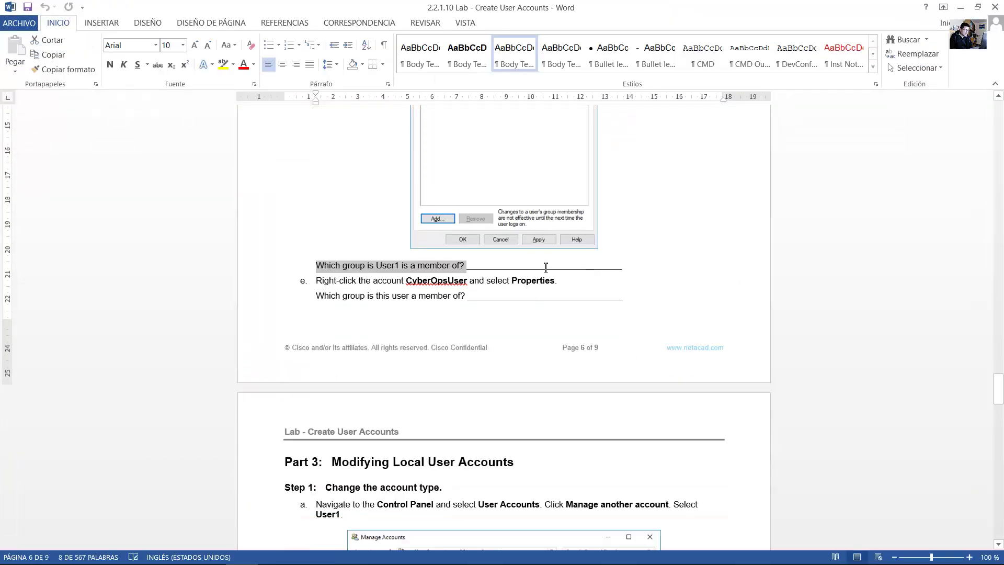
Select the answer blank for User1's group and read step e about CyberOpsUser's group membership.
click(545, 267)
click(627, 266)
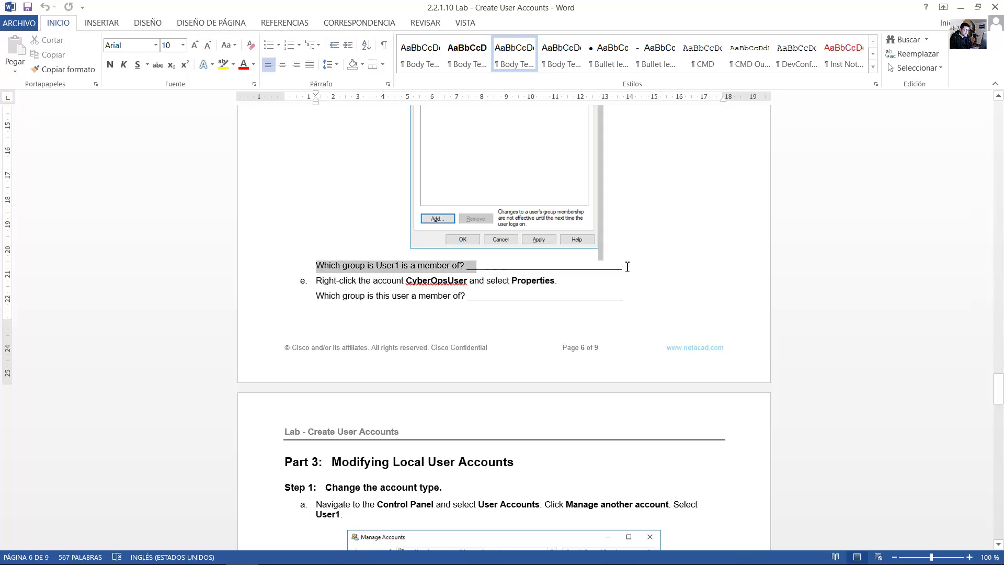
drag(627, 267, 561, 268)
scroll(376, 255, down, 3)
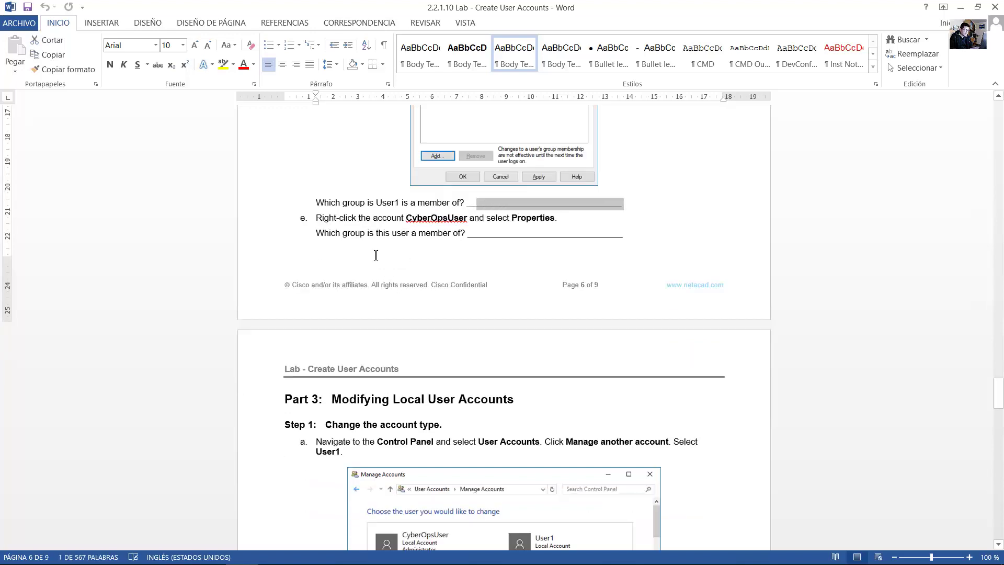
drag(336, 222, 544, 217)
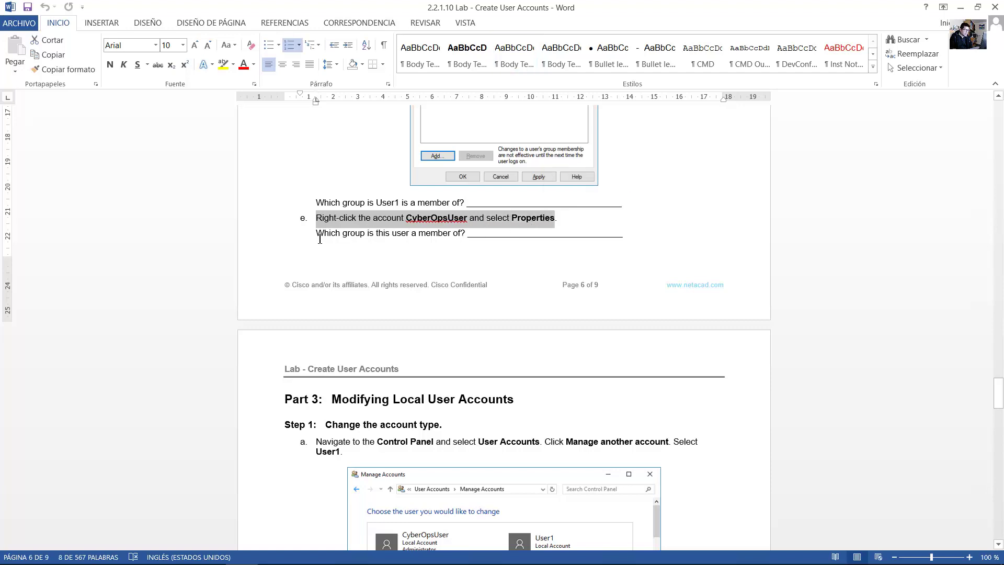
drag(319, 239, 467, 236)
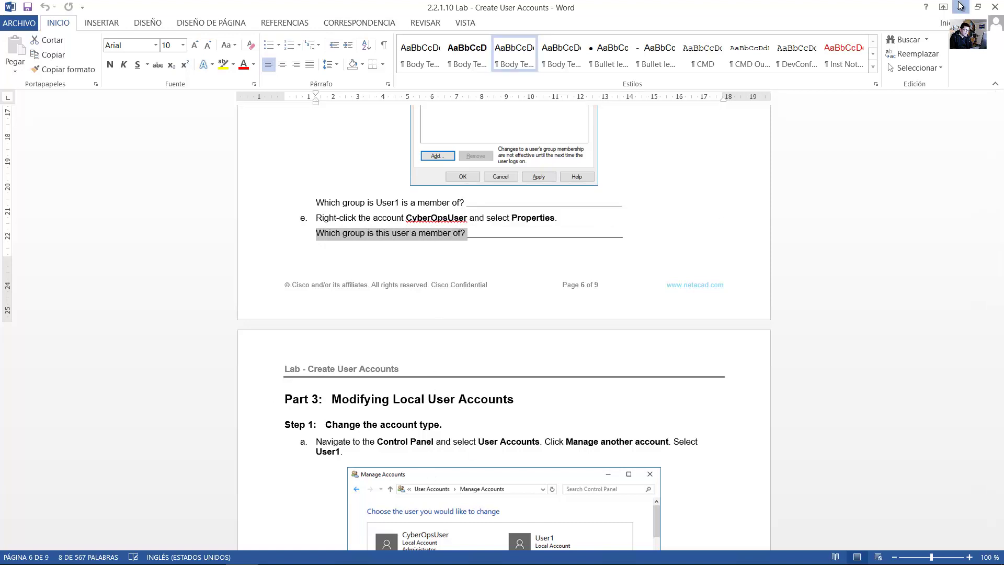
key(alt+Tab)
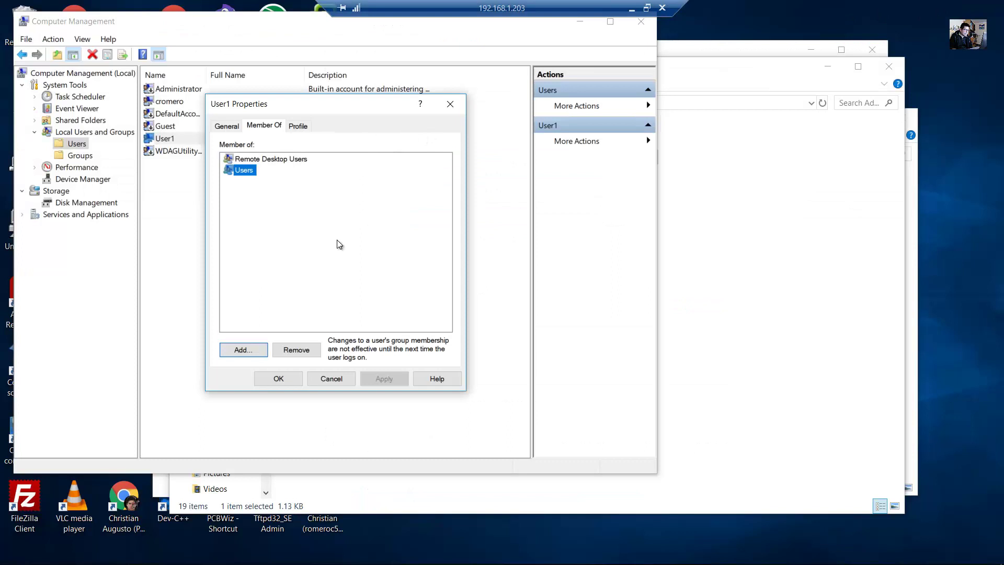
Close User1's properties and show the cromero account's groups: Administrators and Remote Desktop Users.
click(452, 104)
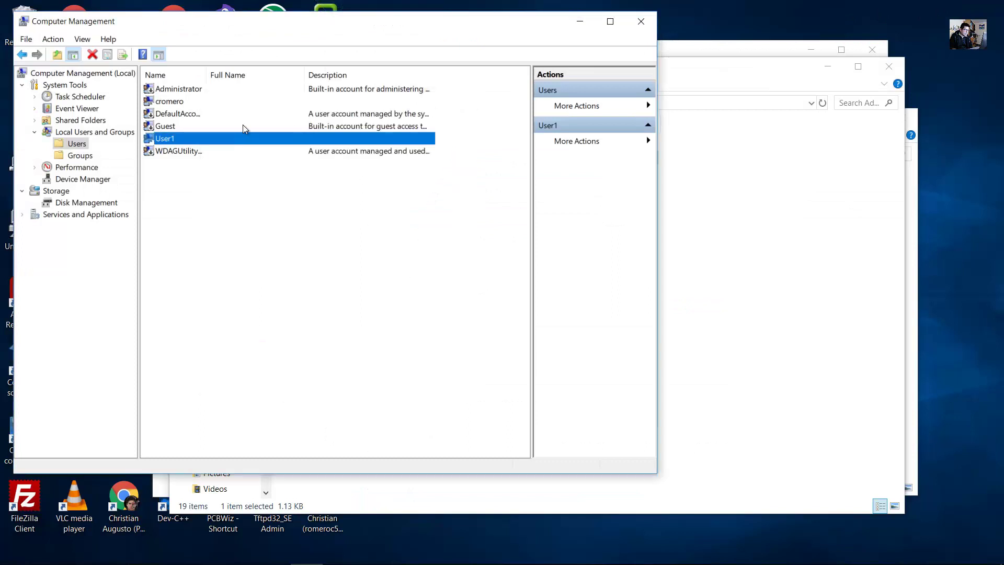
click(172, 102)
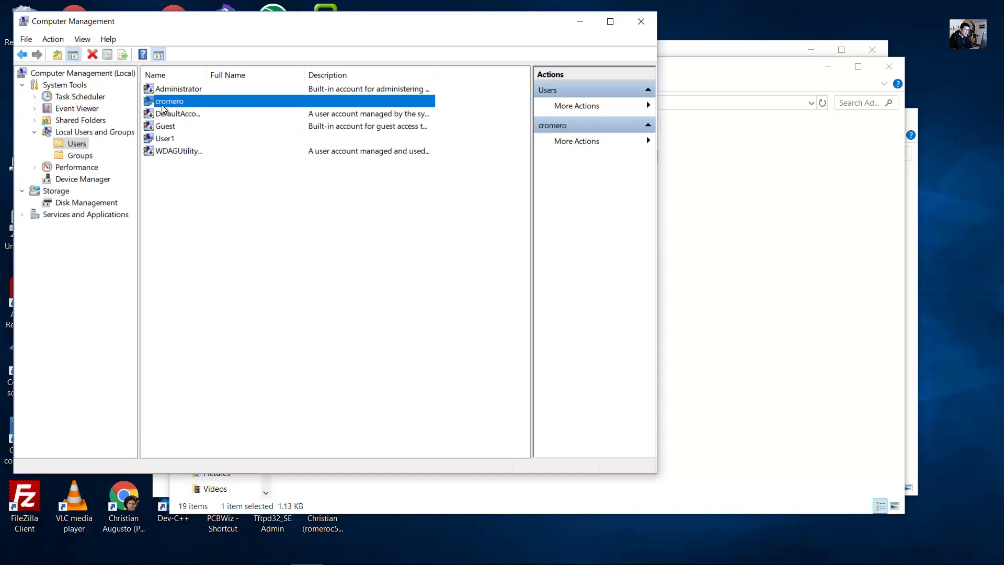
right_click(173, 105)
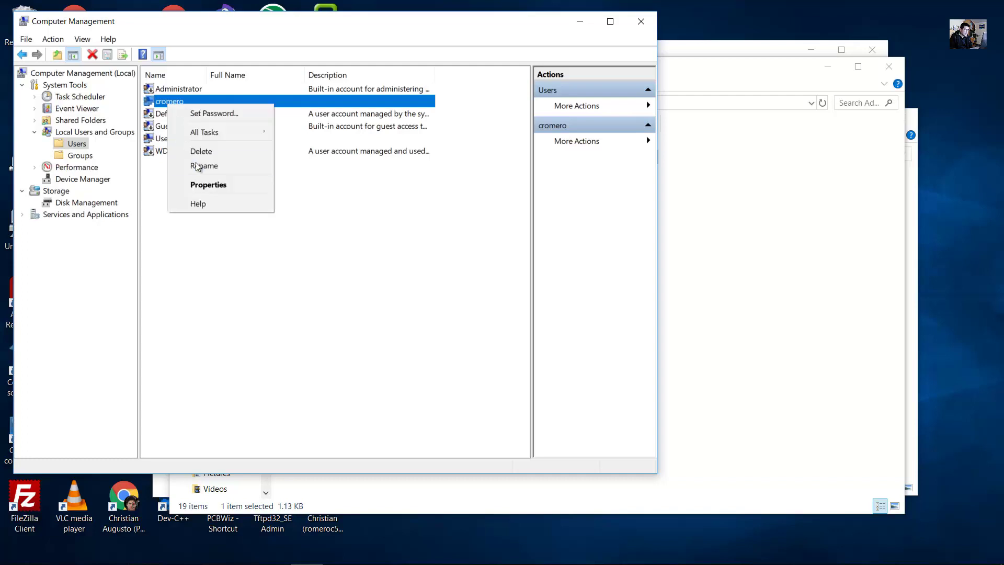
click(208, 184)
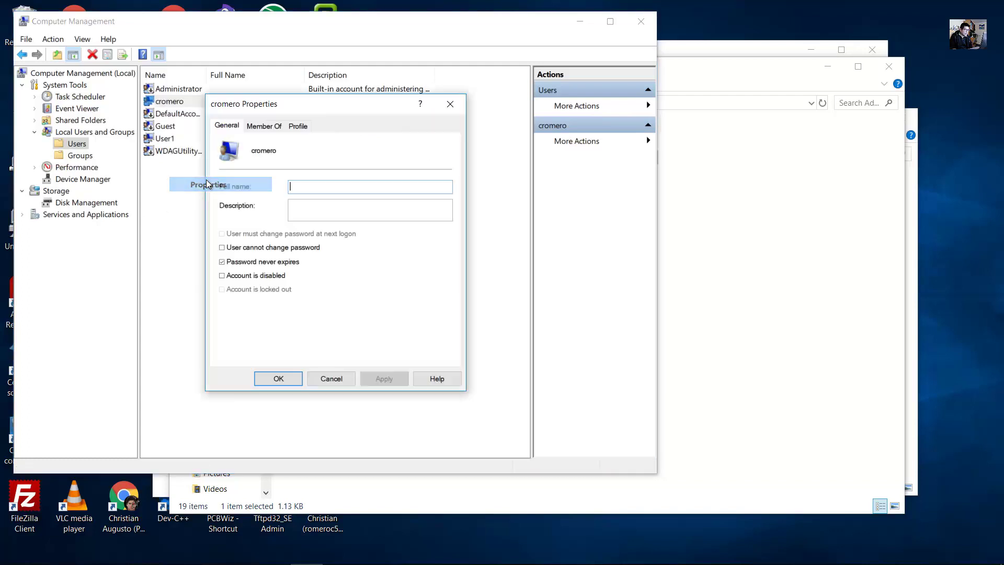
click(269, 127)
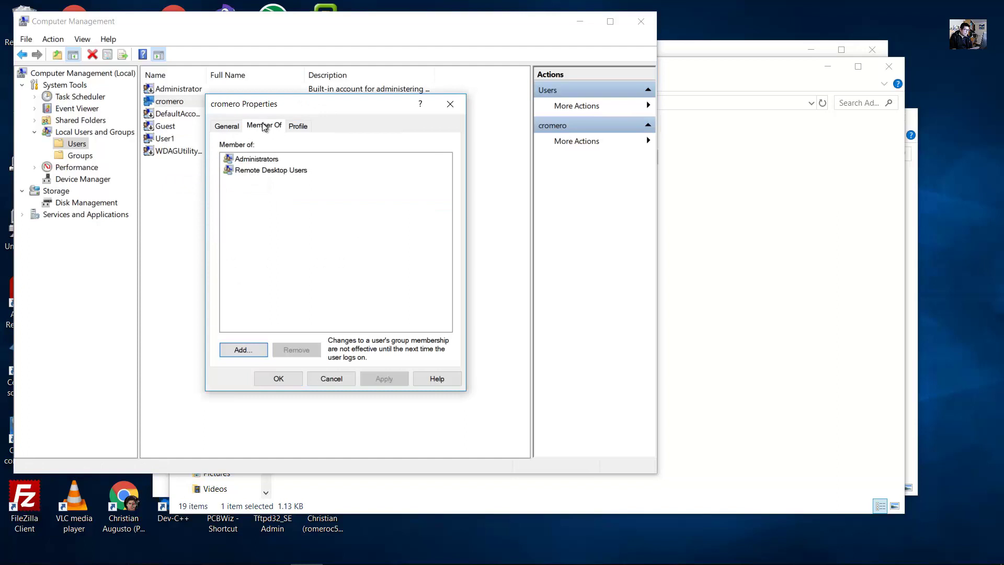
click(271, 160)
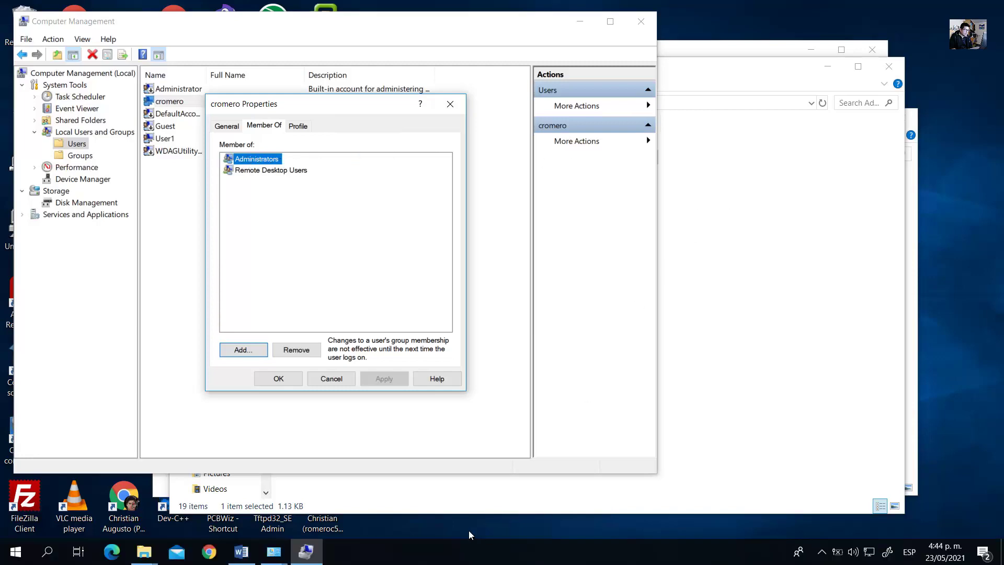
click(267, 552)
click(492, 234)
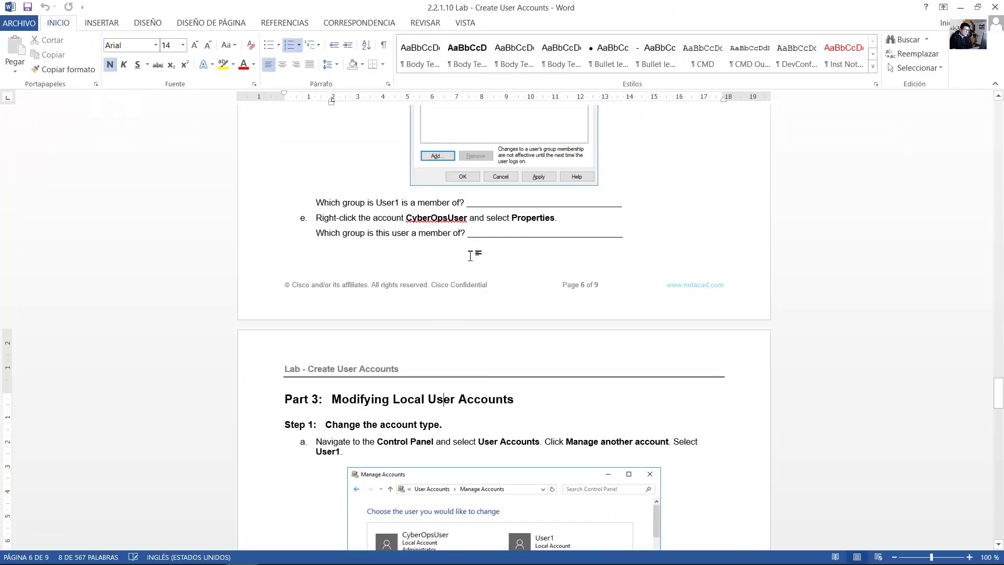
drag(492, 235, 620, 234)
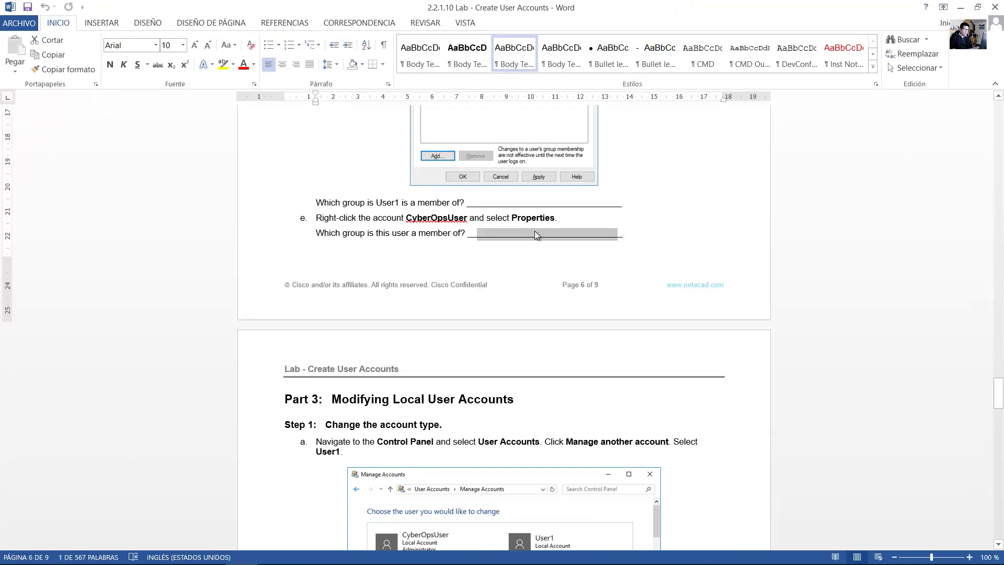
scroll(535, 233, down, 8)
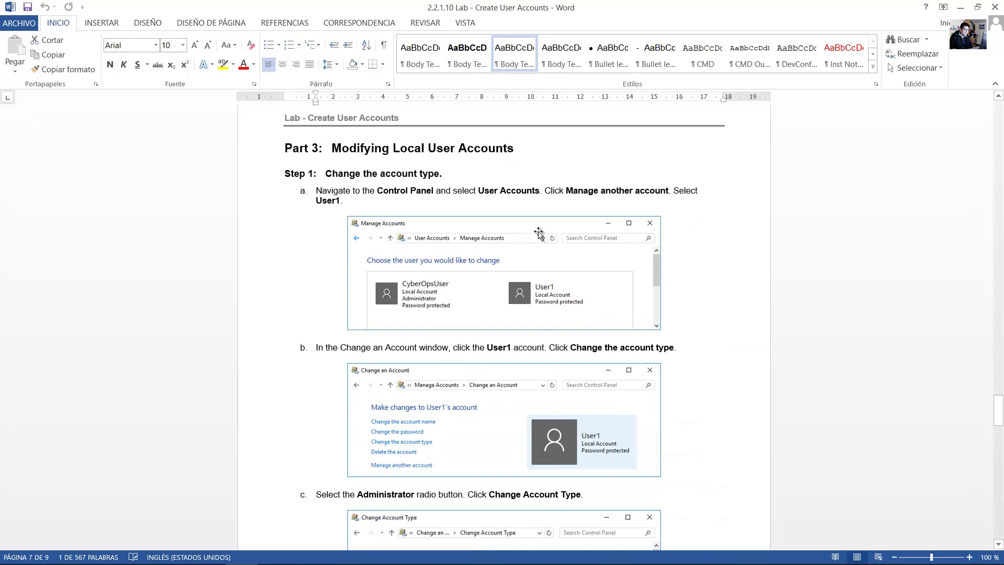
drag(338, 149, 496, 152)
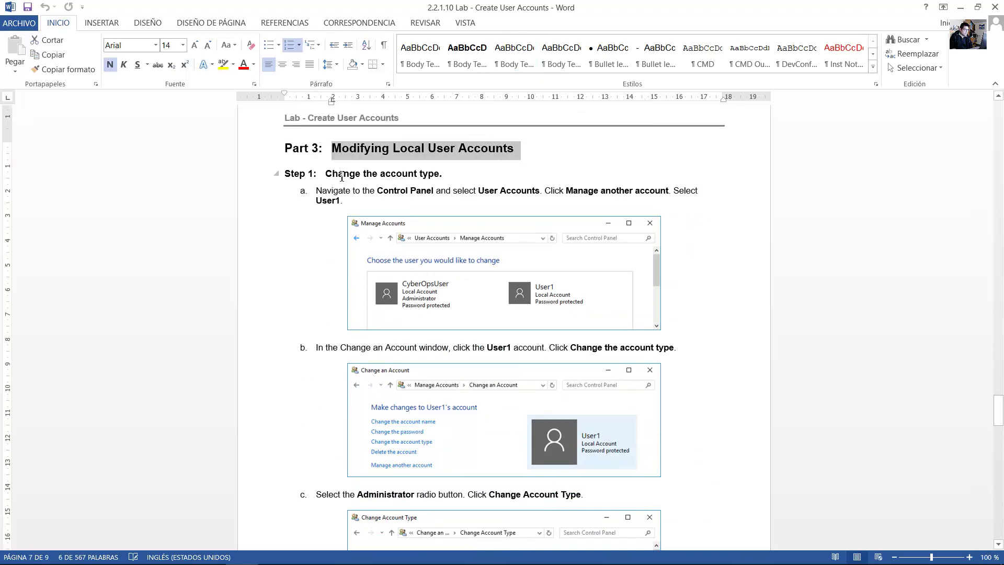
drag(326, 174, 349, 174)
scroll(427, 177, down, 1)
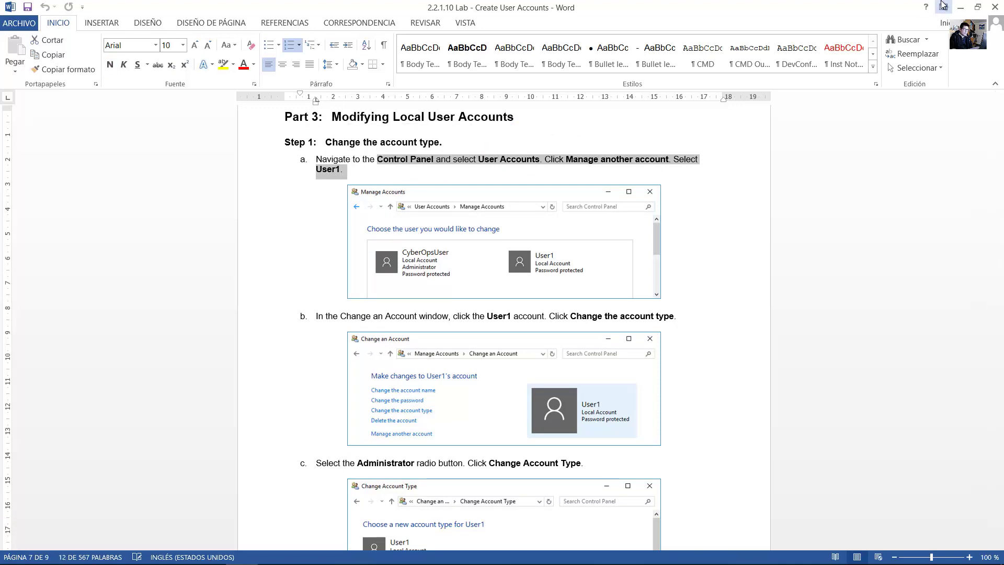
click(960, 8)
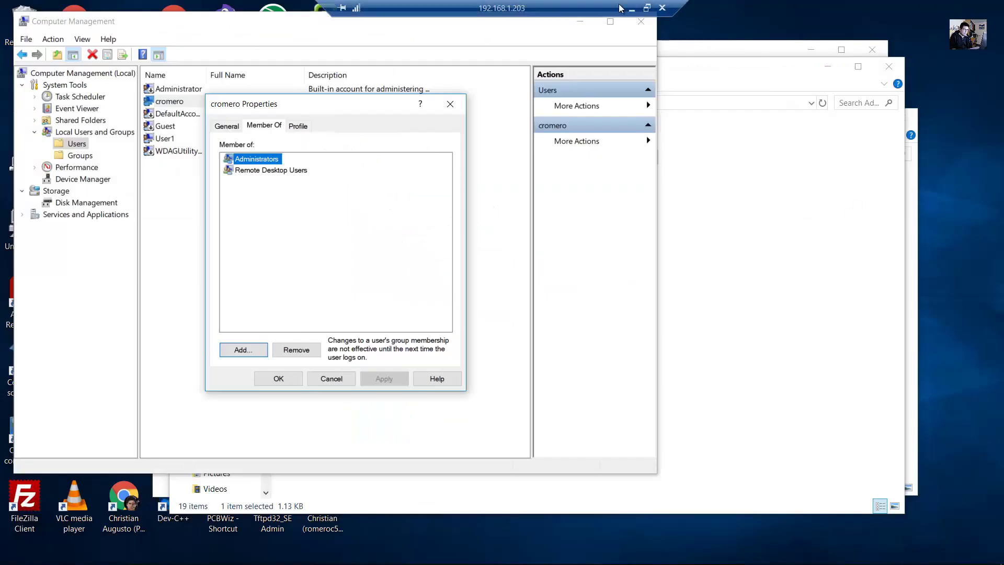
Close the cromero properties and Computer Management, returning to the Control Panel home.
click(450, 103)
click(641, 22)
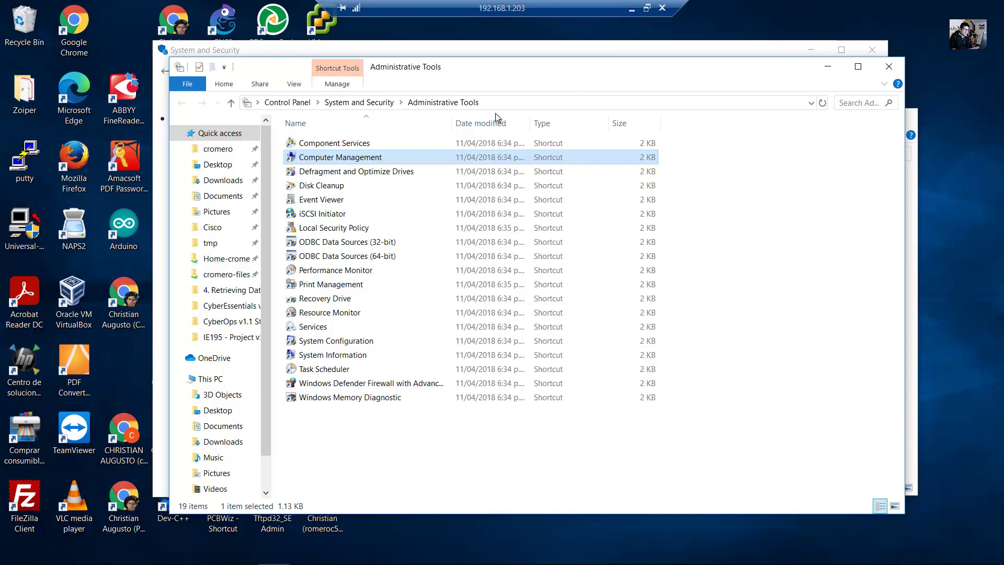
click(288, 103)
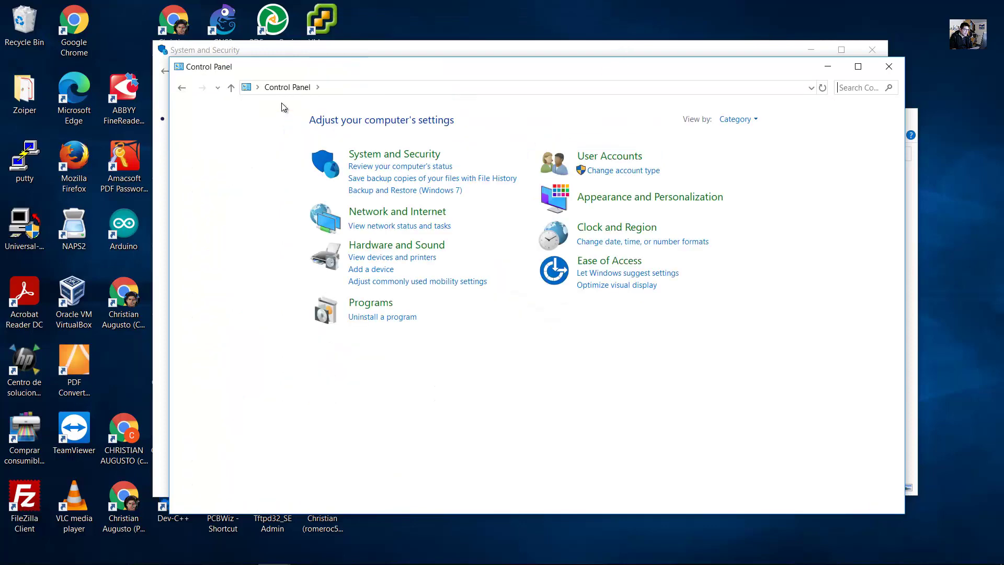
click(872, 50)
Go to User Accounts > Manage another account > User1 > Change the account type.
click(624, 162)
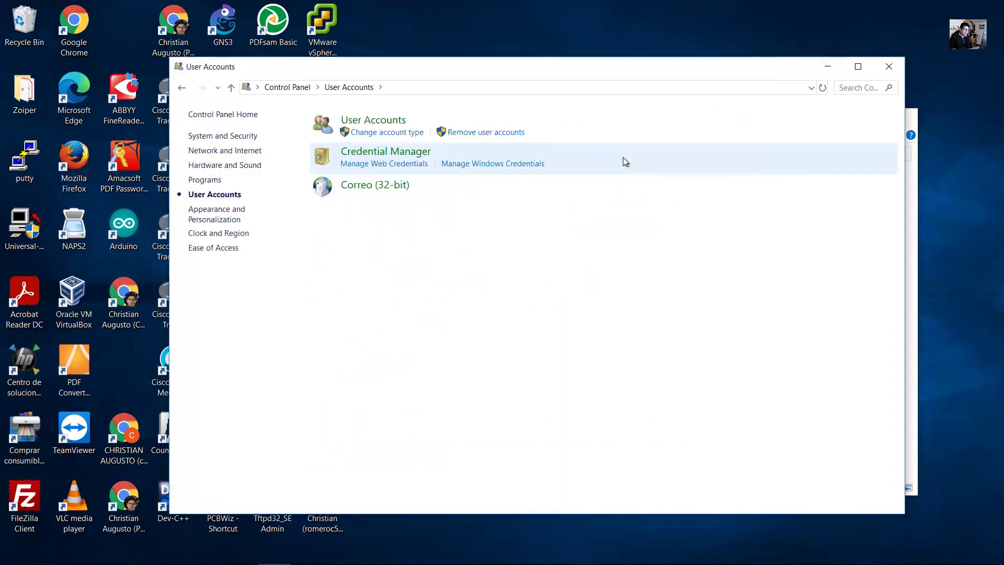
click(373, 122)
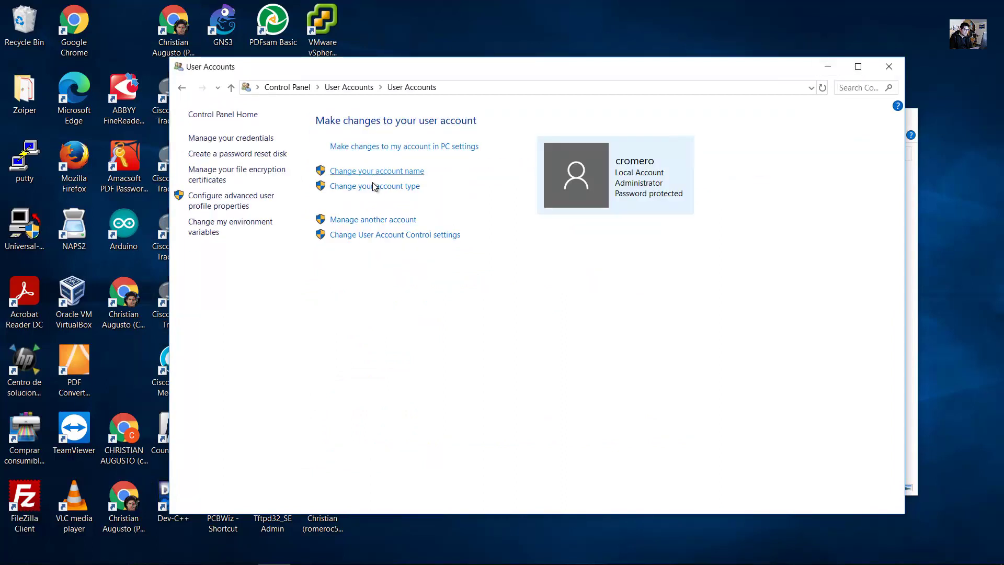
click(357, 221)
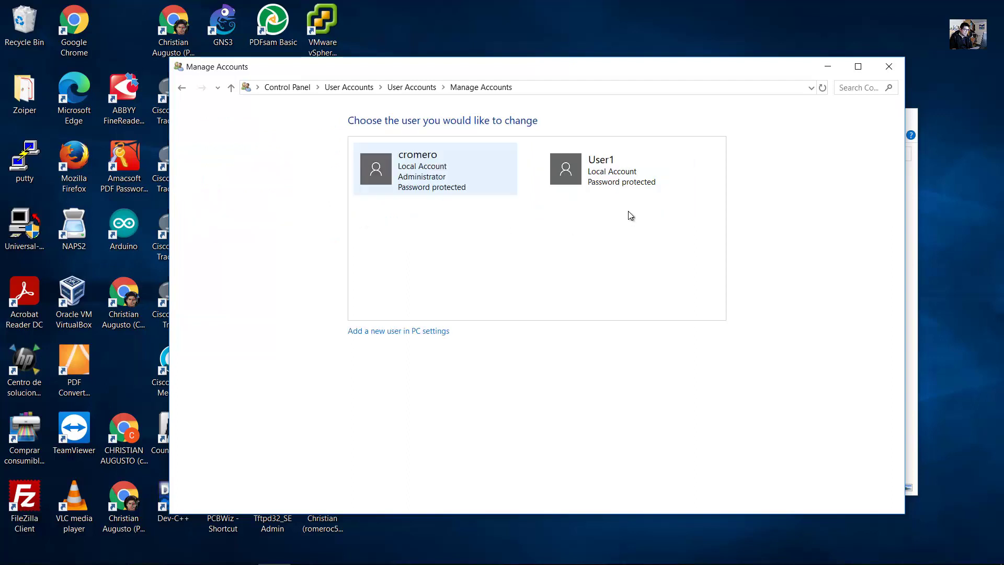
click(602, 170)
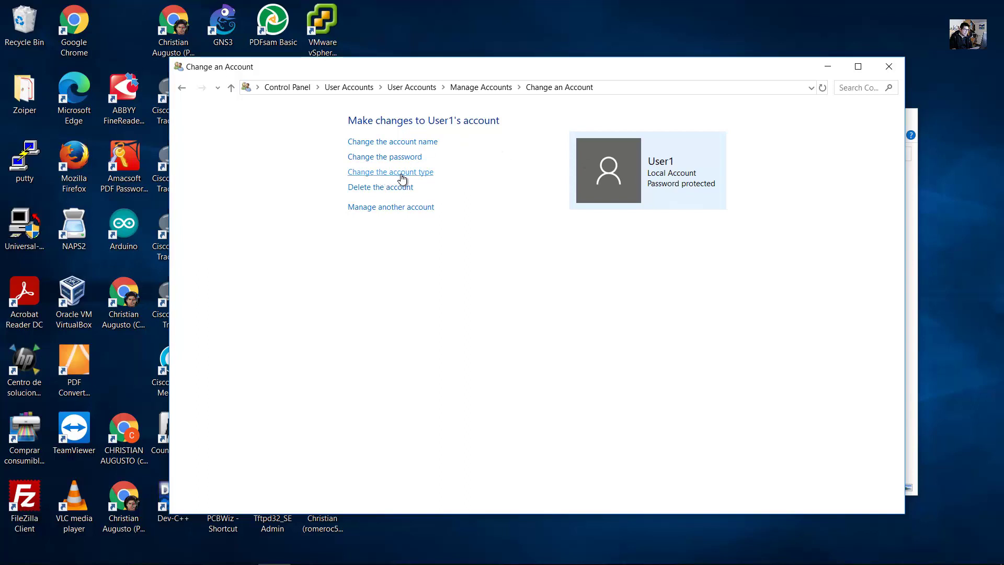
click(388, 172)
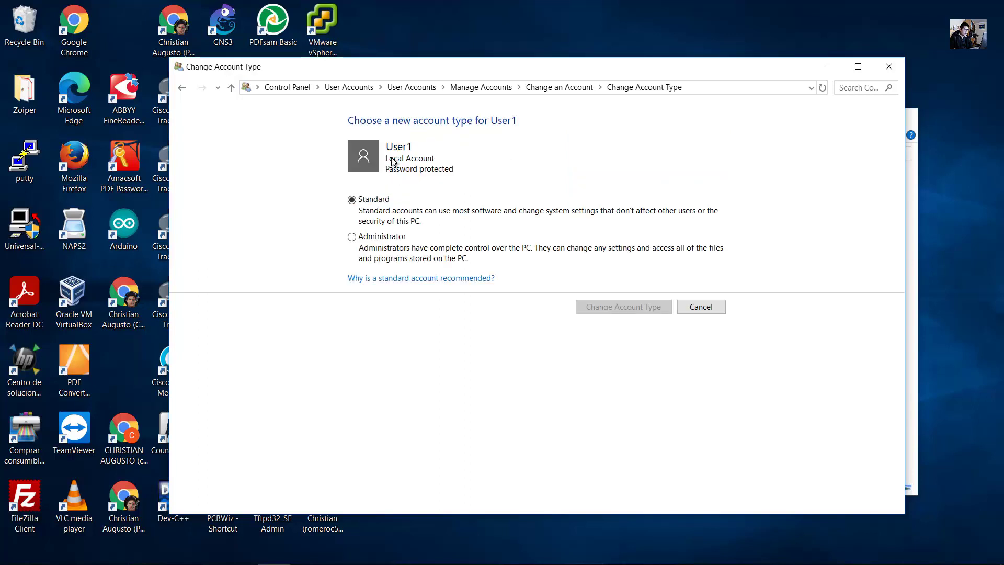
click(242, 552)
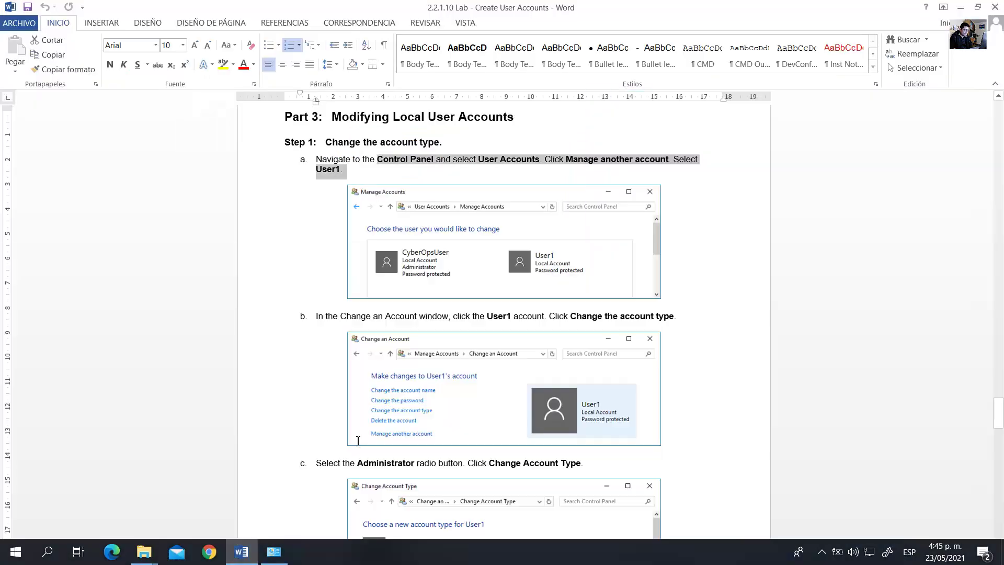
Read steps b–d of the lab guide on making User1 an Administrator, selecting each instruction.
scroll(723, 270, down, 5)
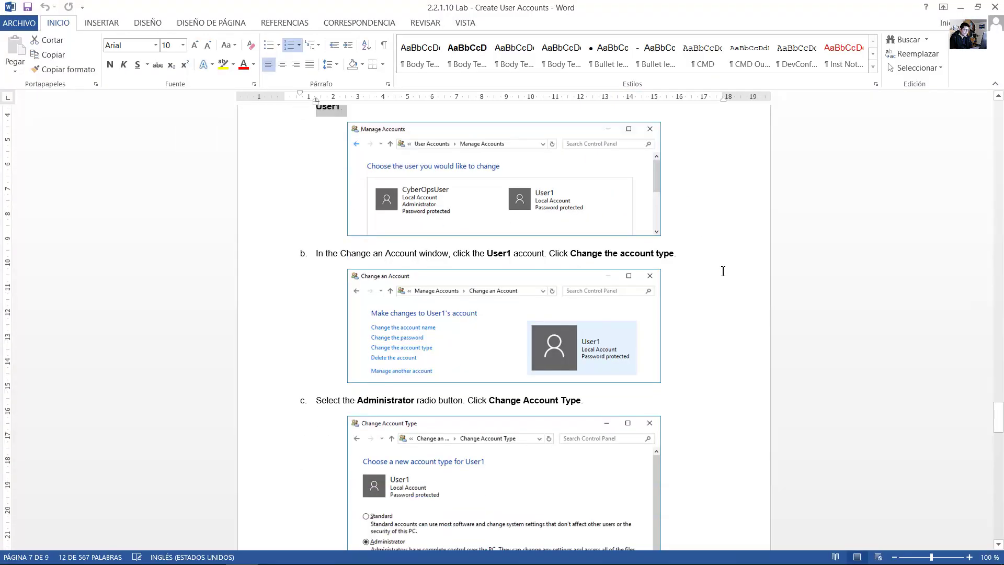
scroll(724, 271, up, 4)
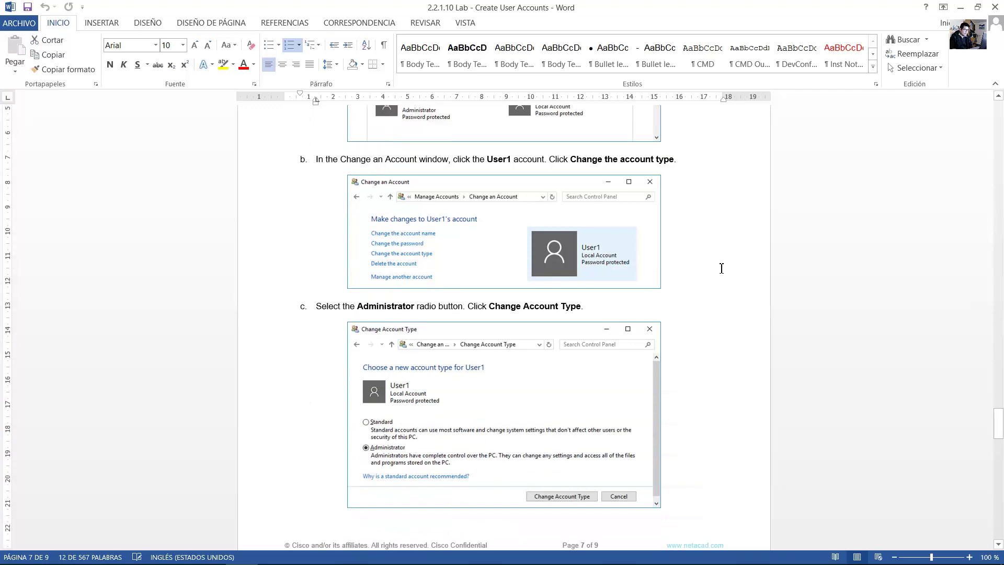
click(721, 267)
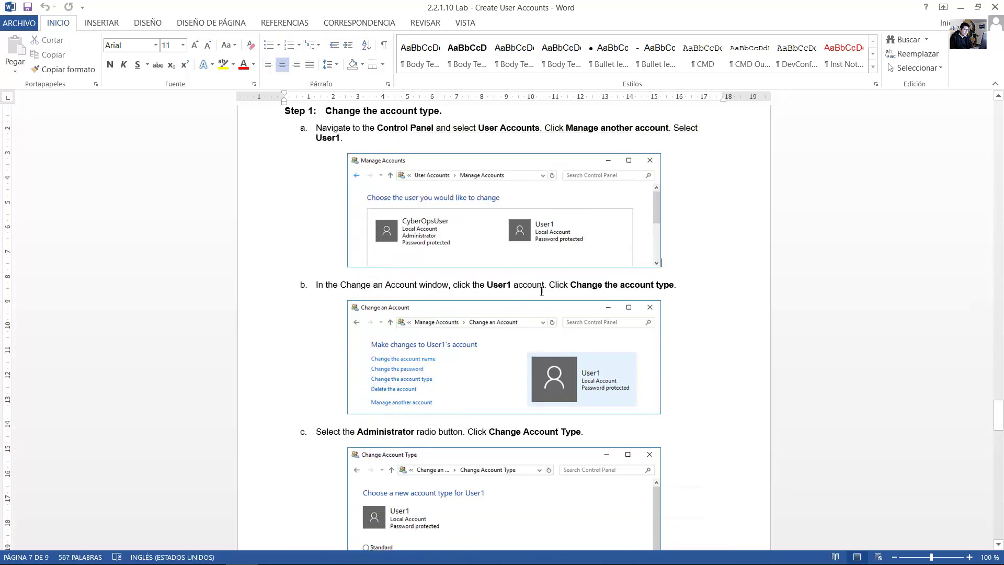
drag(548, 286, 669, 291)
scroll(669, 290, down, 5)
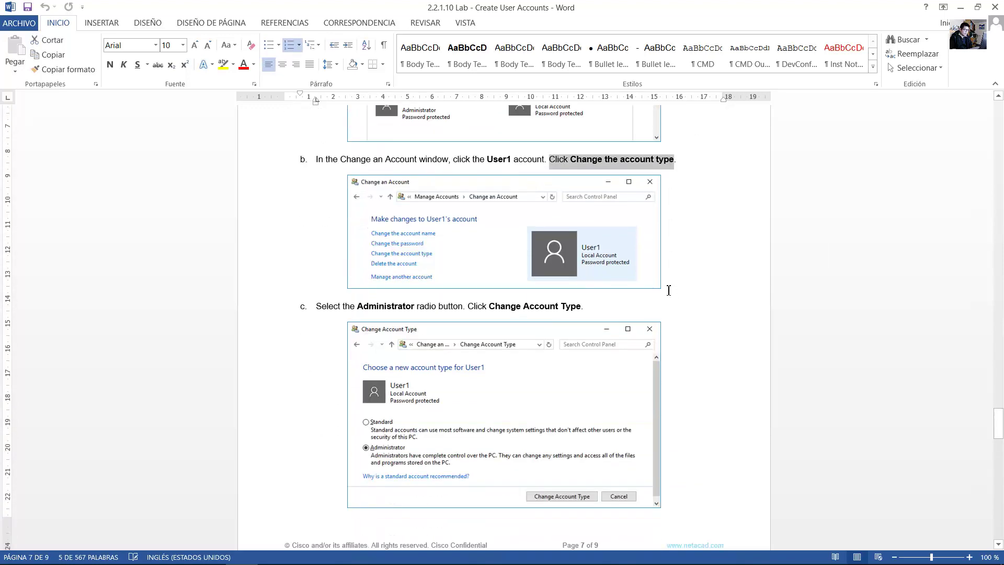
scroll(669, 290, down, 3)
drag(343, 215, 580, 212)
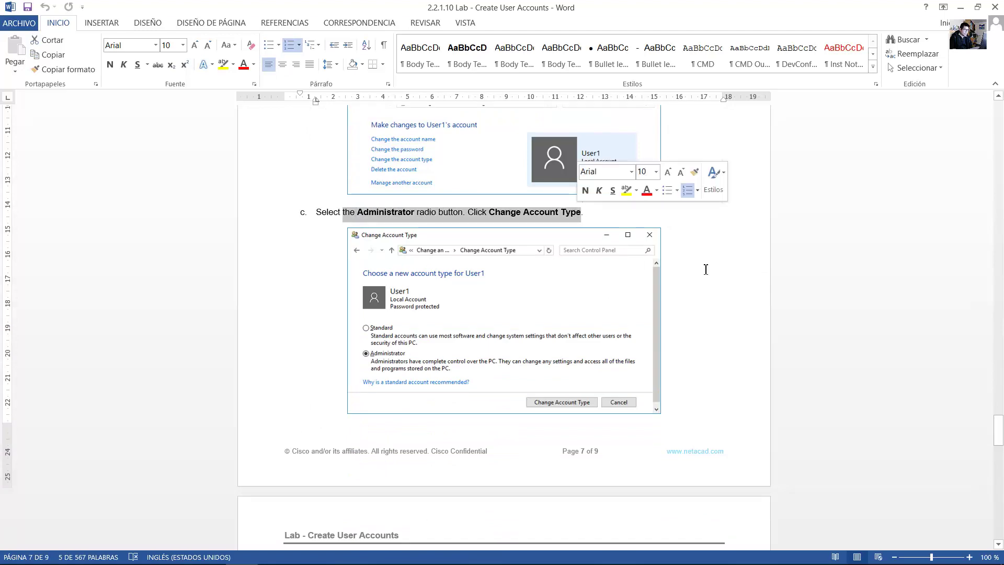
scroll(708, 275, down, 11)
scroll(712, 277, down, 2)
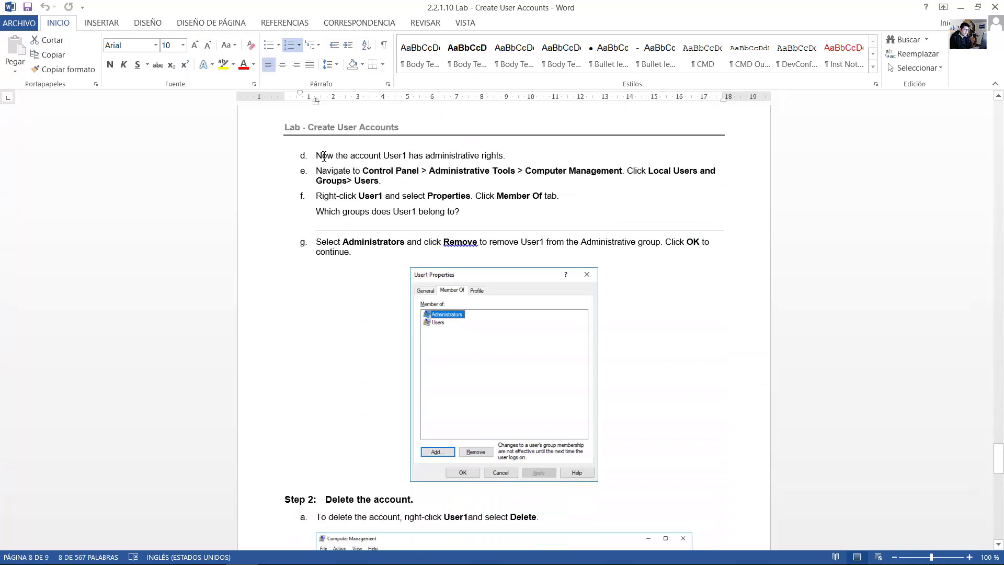
drag(324, 156, 499, 154)
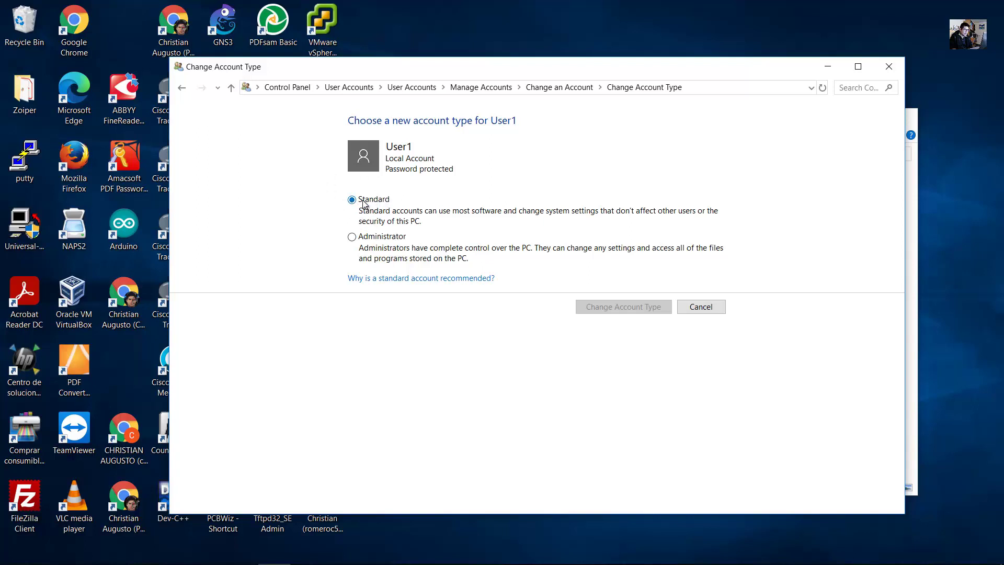
Change User1's account type from Standard to Administrator and return to the Word guide.
click(353, 238)
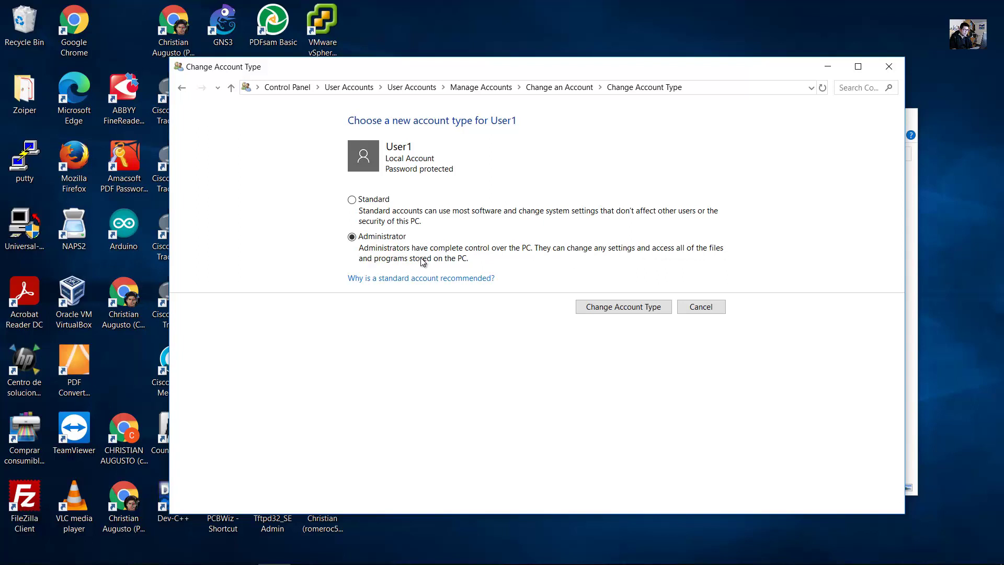
click(608, 312)
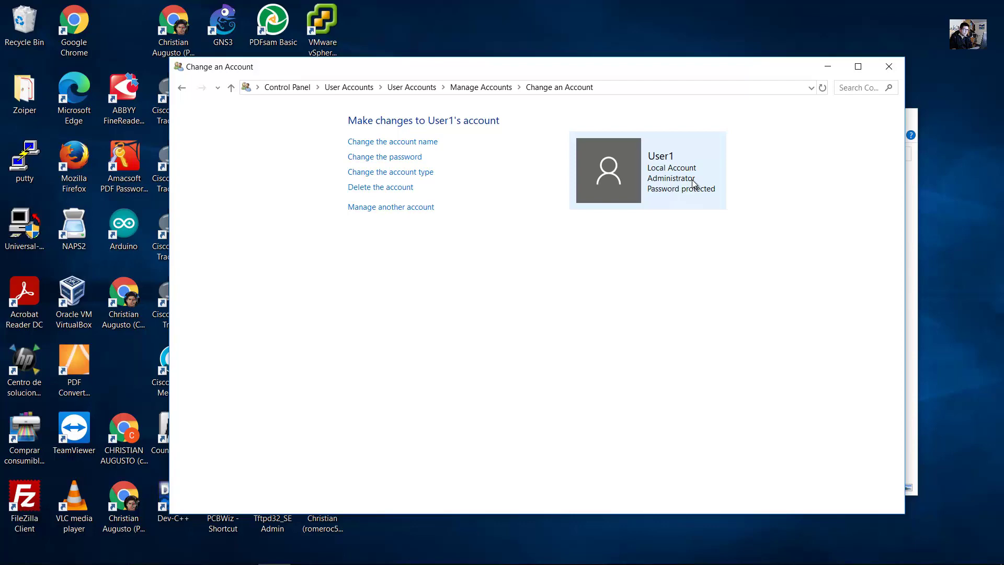
click(241, 552)
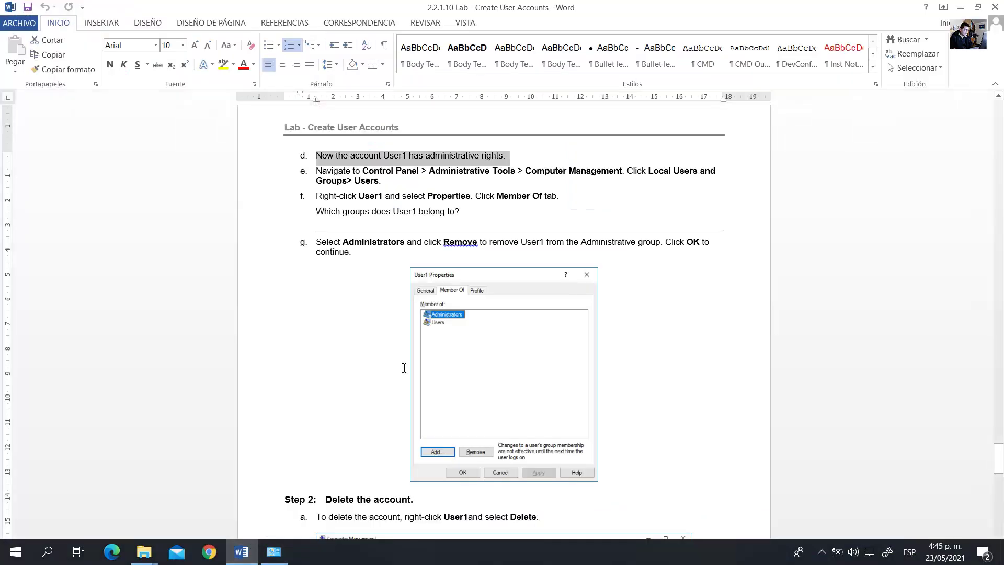
Read steps e and f (Computer Management path, User1's Member Of tab), then minimize Word.
click(531, 184)
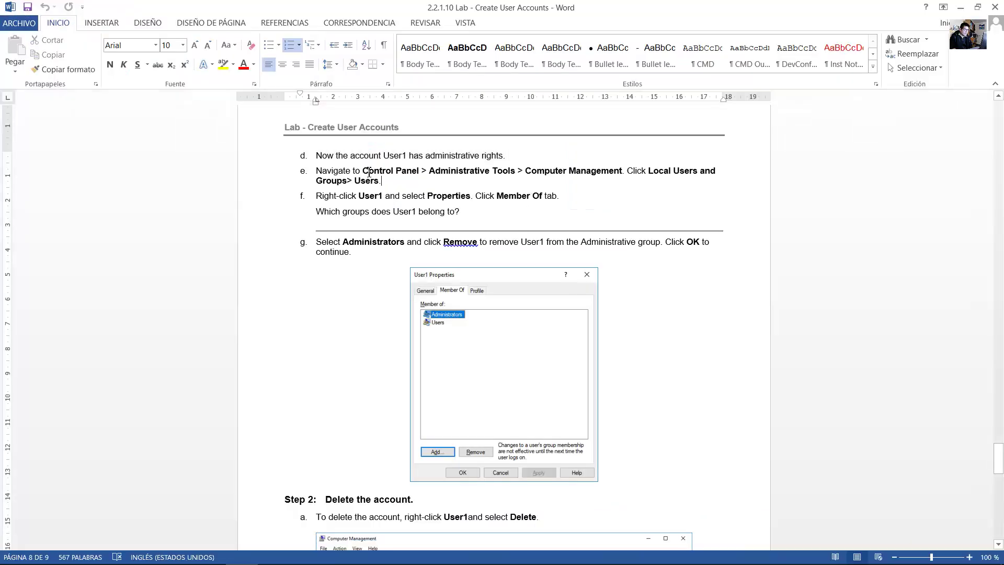
mouse_move(369, 171)
mouse_down()
mouse_move(715, 171)
mouse_move(301, 172)
mouse_move(392, 184)
mouse_move(382, 186)
mouse_up()
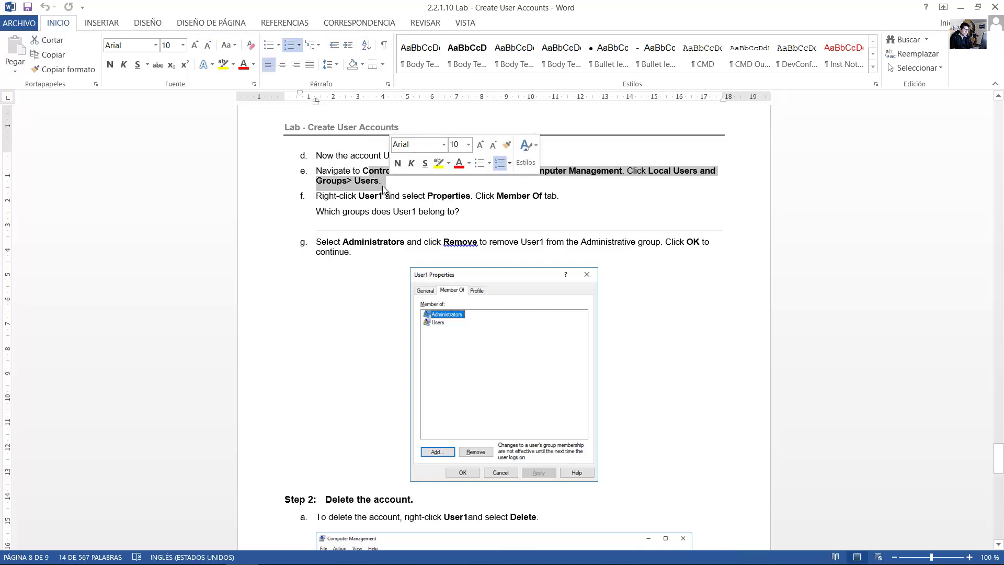
drag(316, 196, 433, 203)
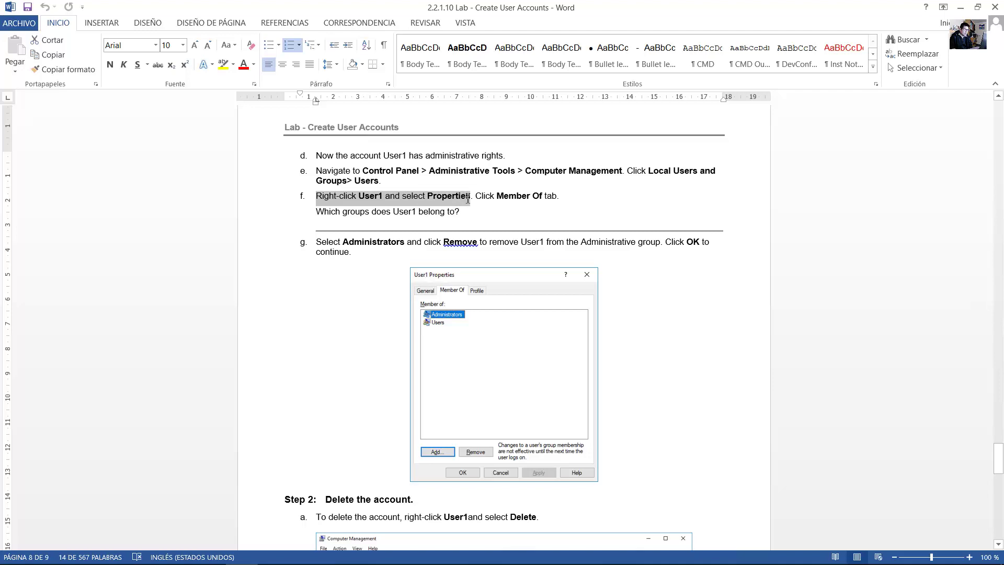
drag(510, 201, 555, 193)
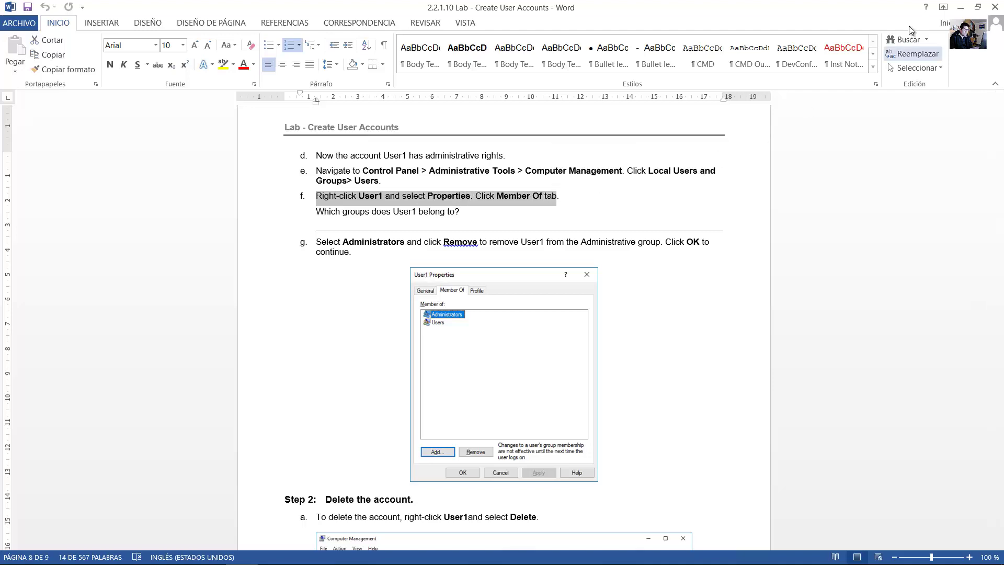
click(960, 7)
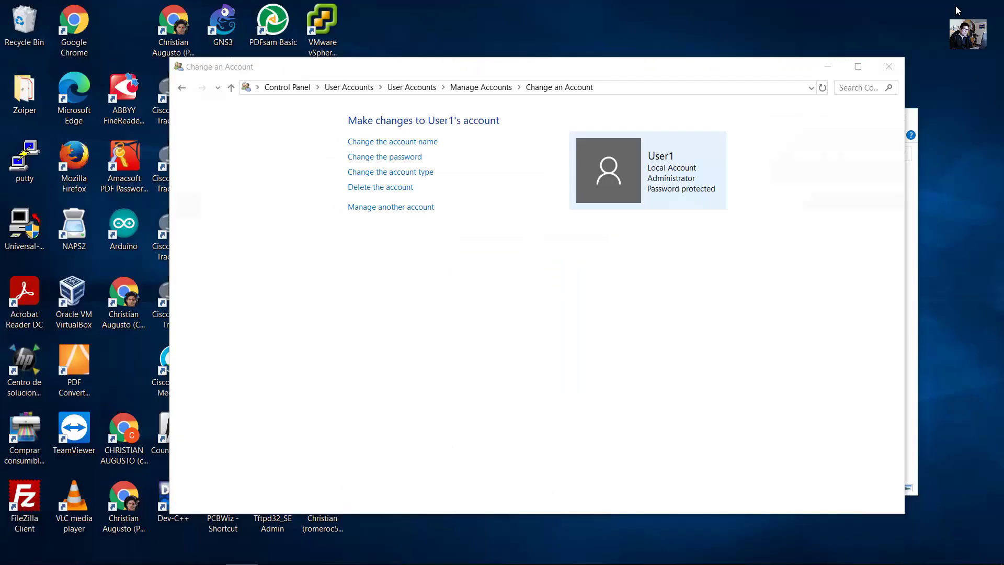
Open Computer Management from Administrative Tools and list the local user accounts.
click(283, 87)
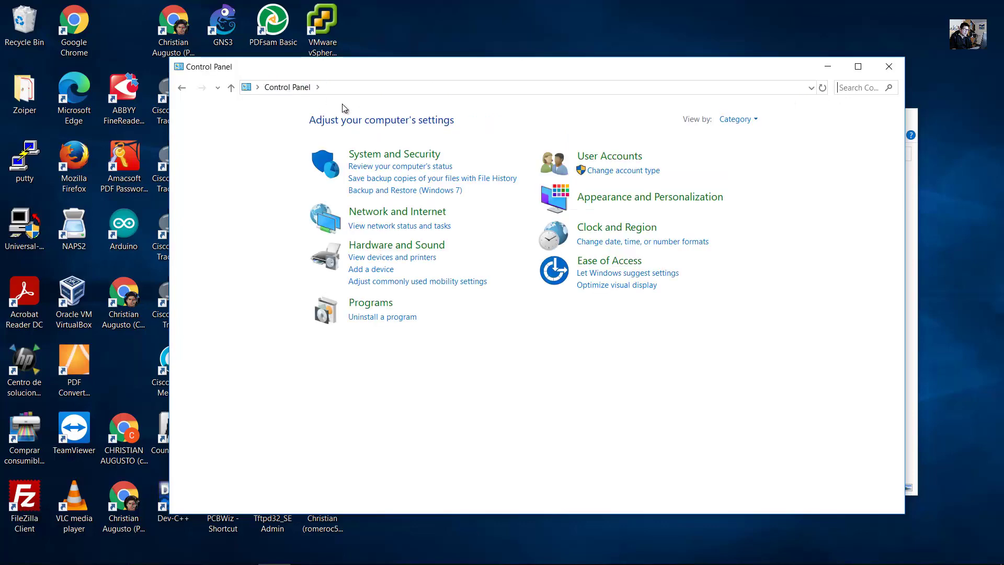
click(386, 157)
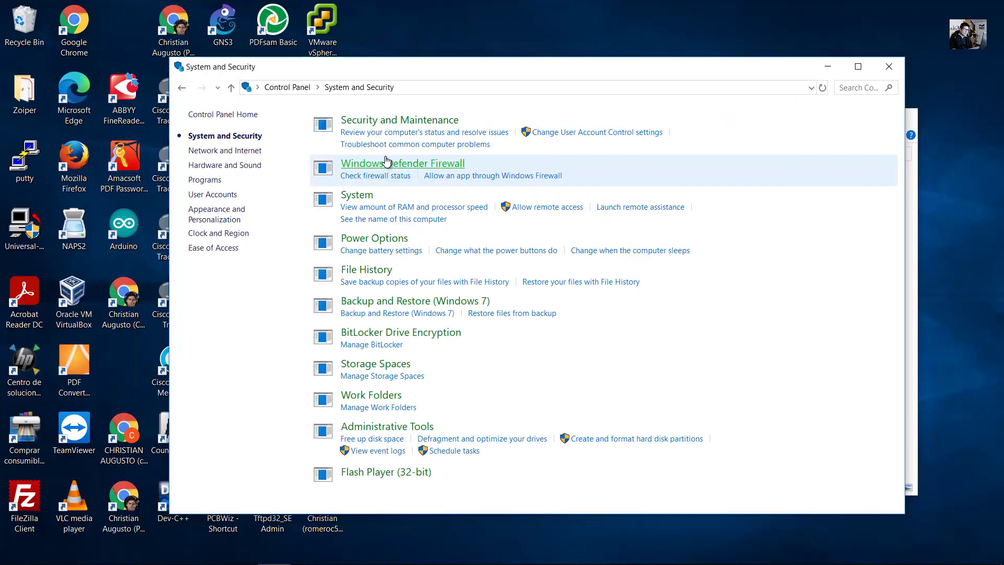
click(380, 427)
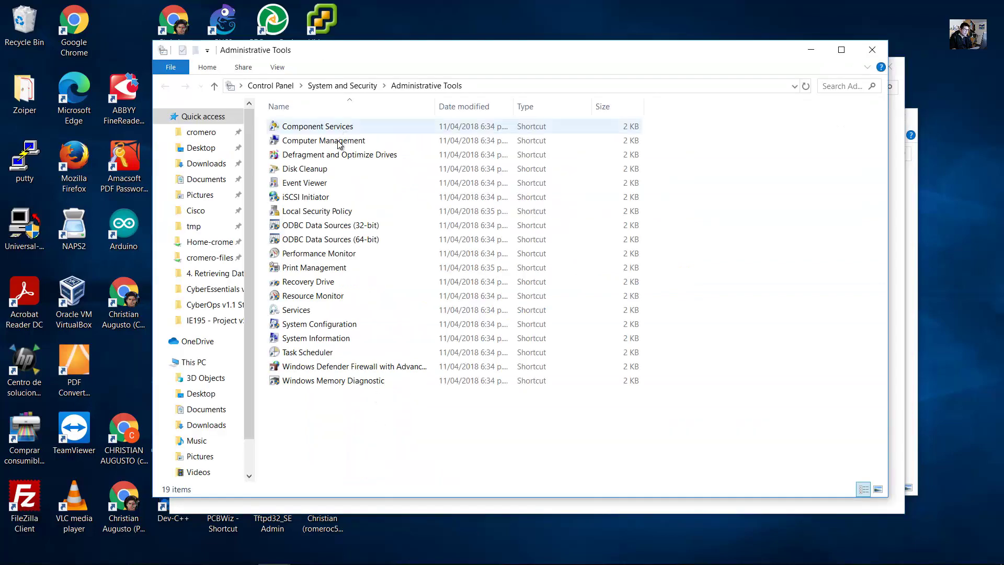
double_click(333, 141)
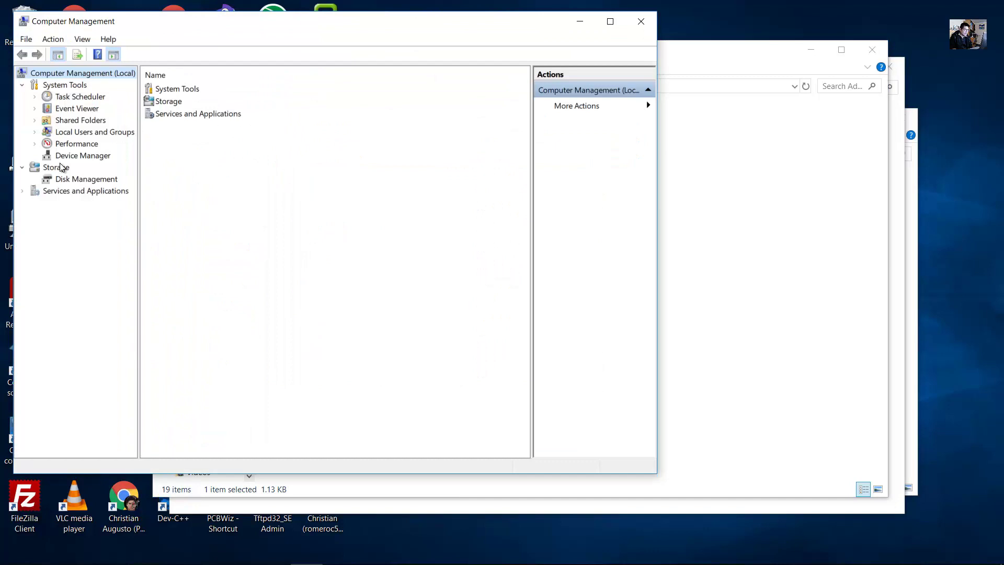
click(86, 135)
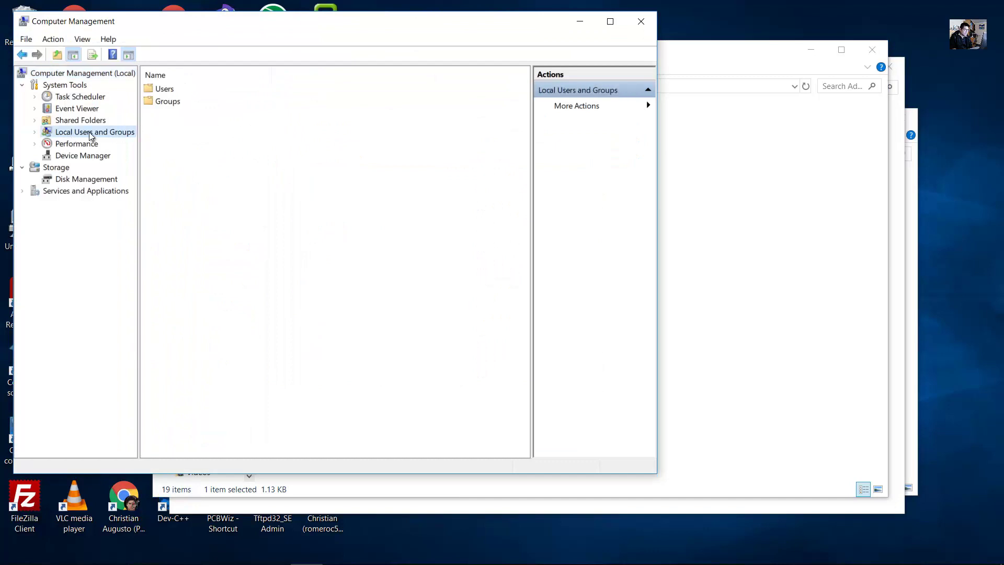
click(166, 92)
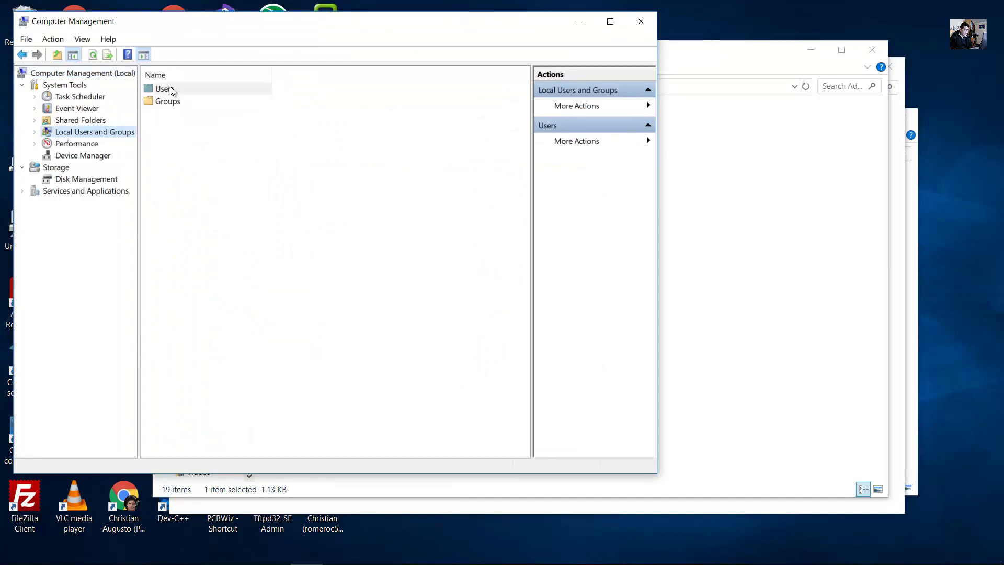
double_click(166, 92)
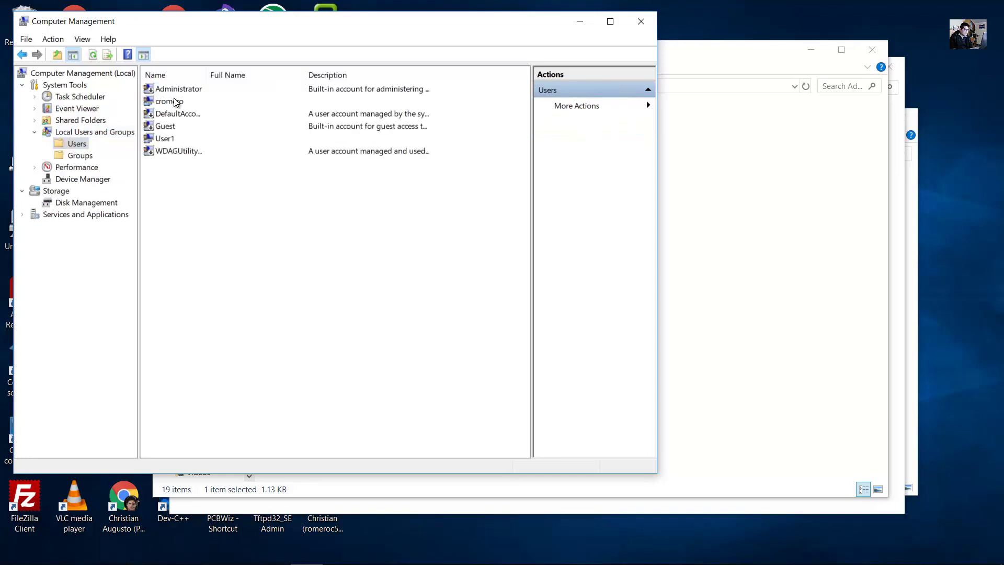
Check User1's groups: Administrators, Remote Desktop Users, Users. Then return to the Word guide.
click(168, 140)
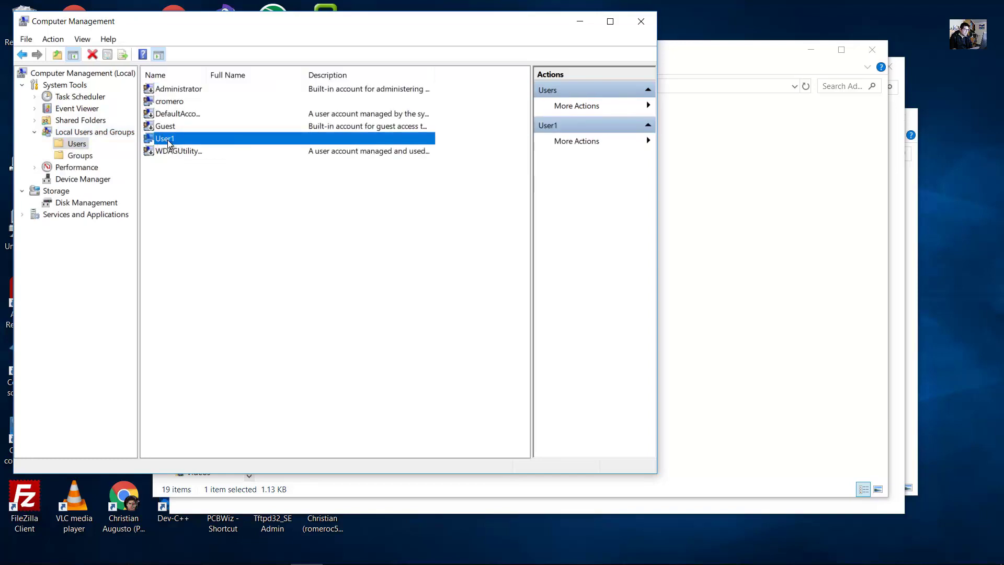
right_click(168, 141)
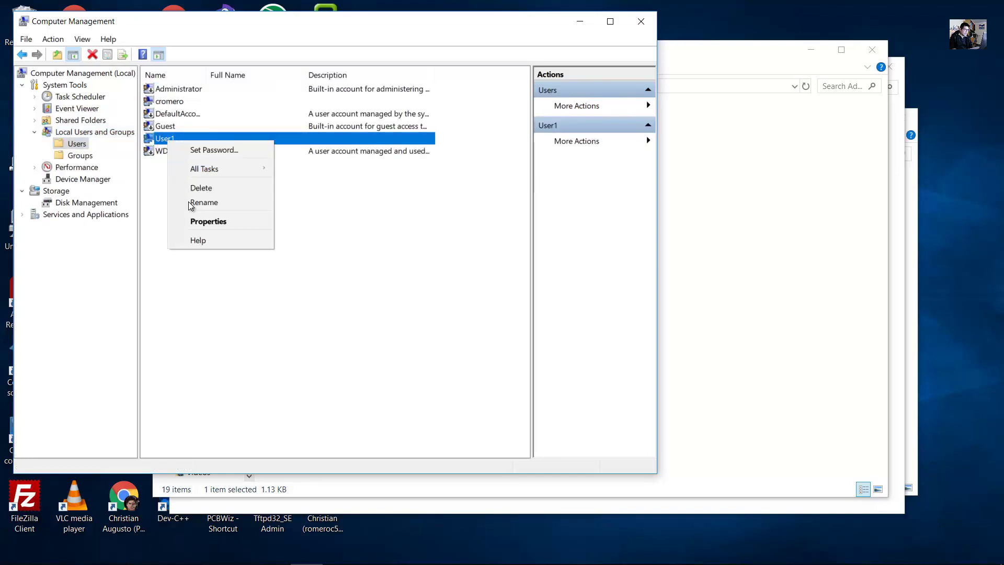
click(195, 217)
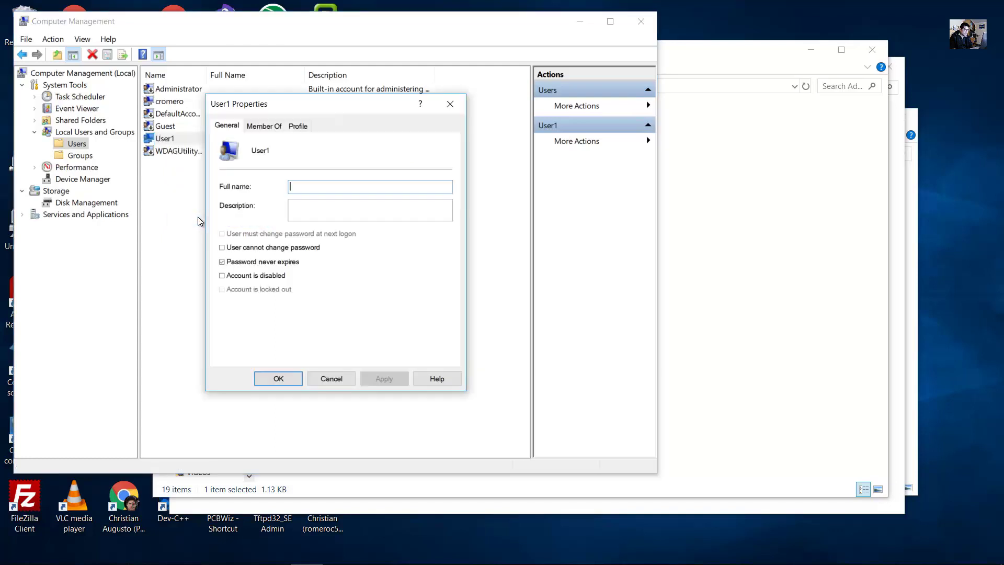
click(267, 128)
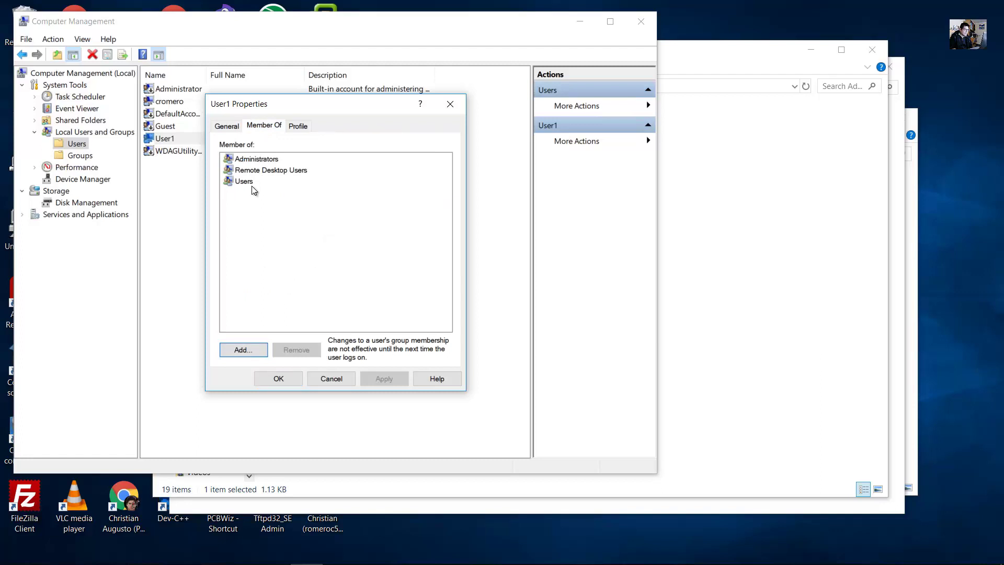
click(258, 160)
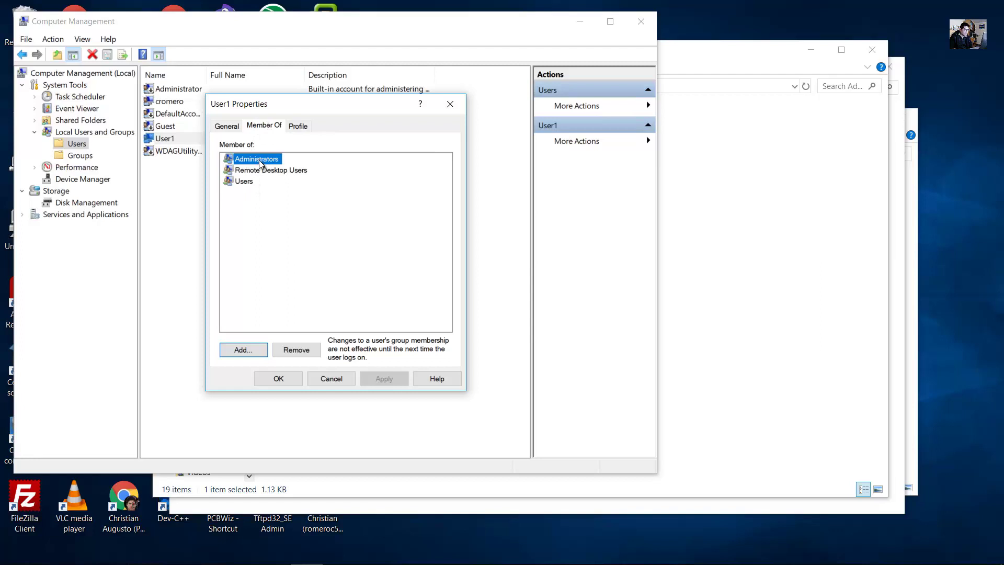
click(255, 160)
click(249, 558)
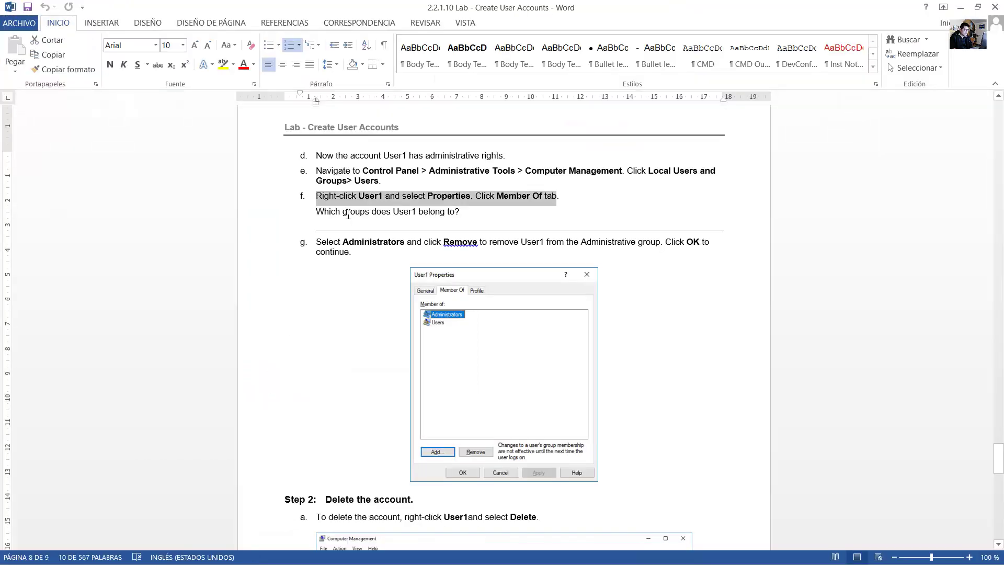
Read step f's question about User1's groups and its answer line.
click(348, 215)
drag(317, 212, 463, 216)
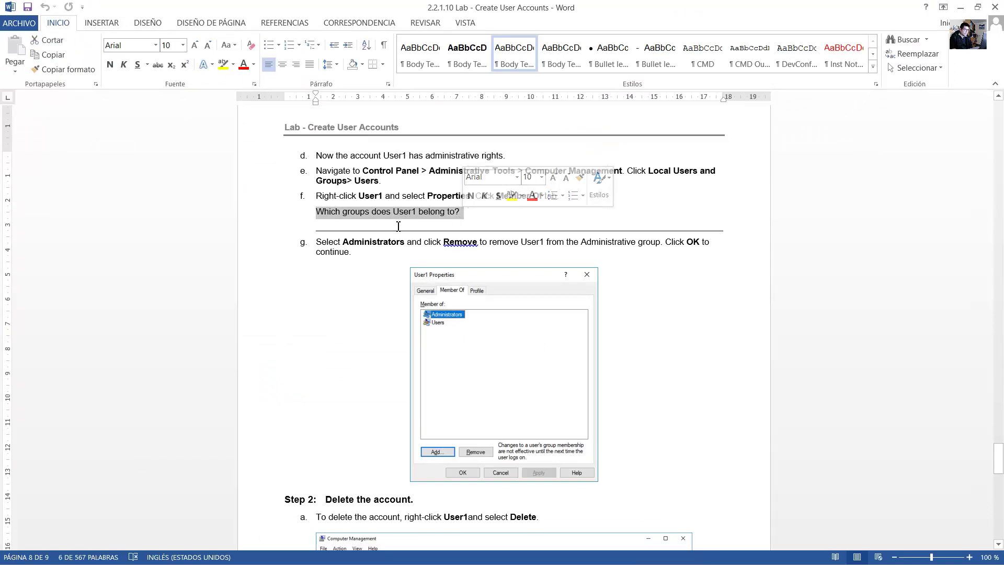
drag(365, 227, 596, 229)
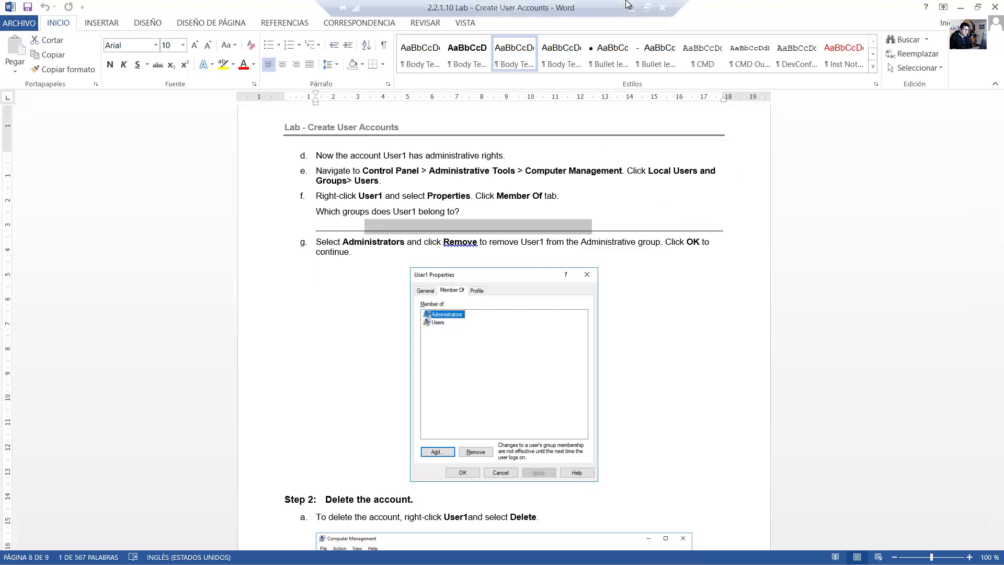
Read Step 2, Delete the account, including the deletion and confirmation instructions.
scroll(328, 130, down, 10)
click(328, 130)
drag(327, 126, 419, 124)
drag(317, 141, 534, 141)
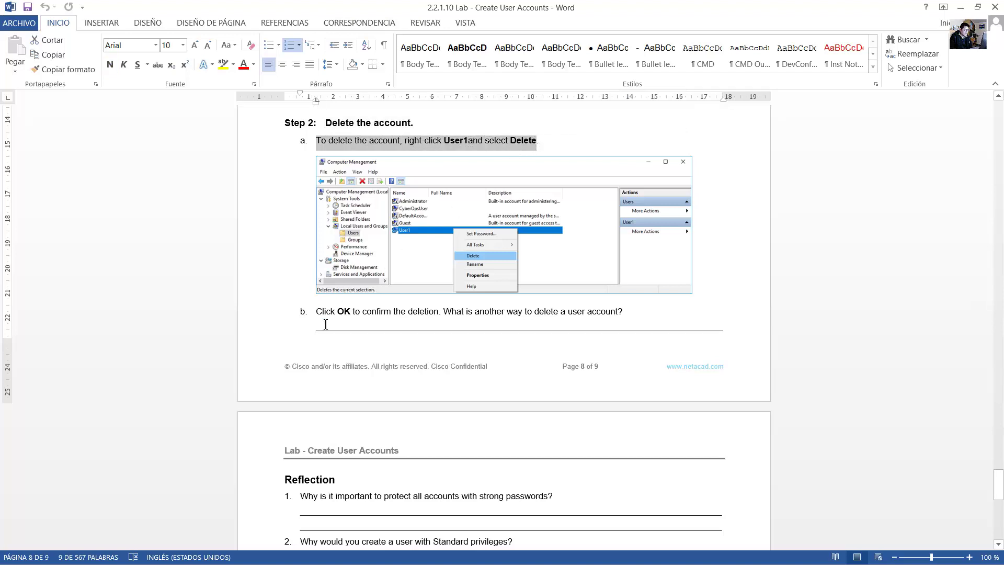
drag(336, 312, 627, 309)
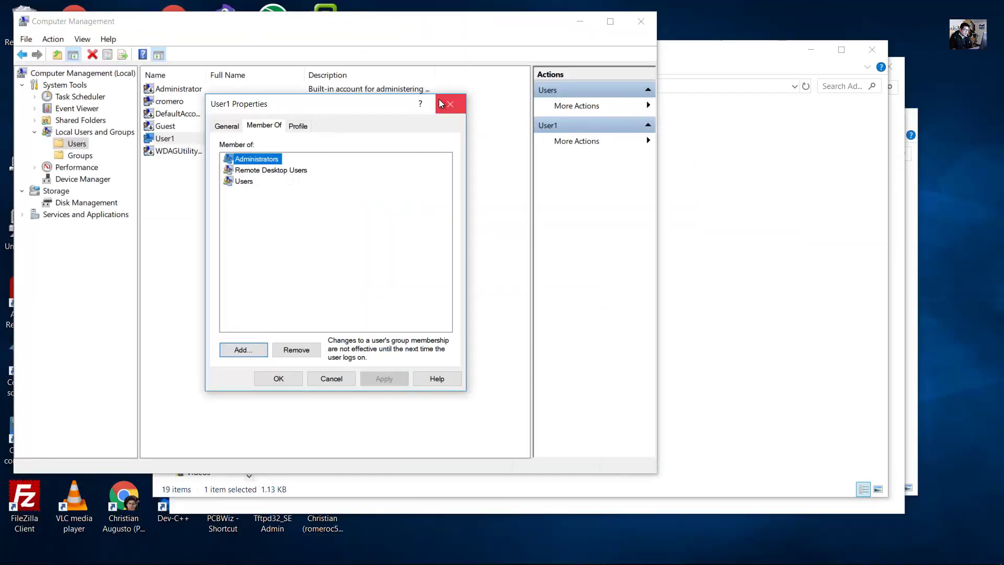
Close User1's properties, start deleting User1 but cancel, and close Computer Management.
click(450, 103)
right_click(167, 139)
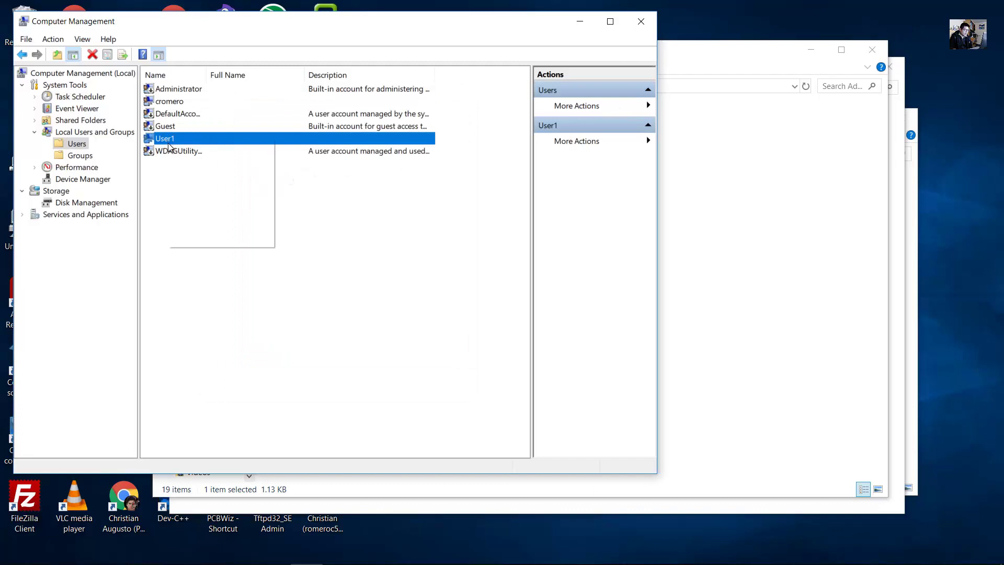
click(208, 187)
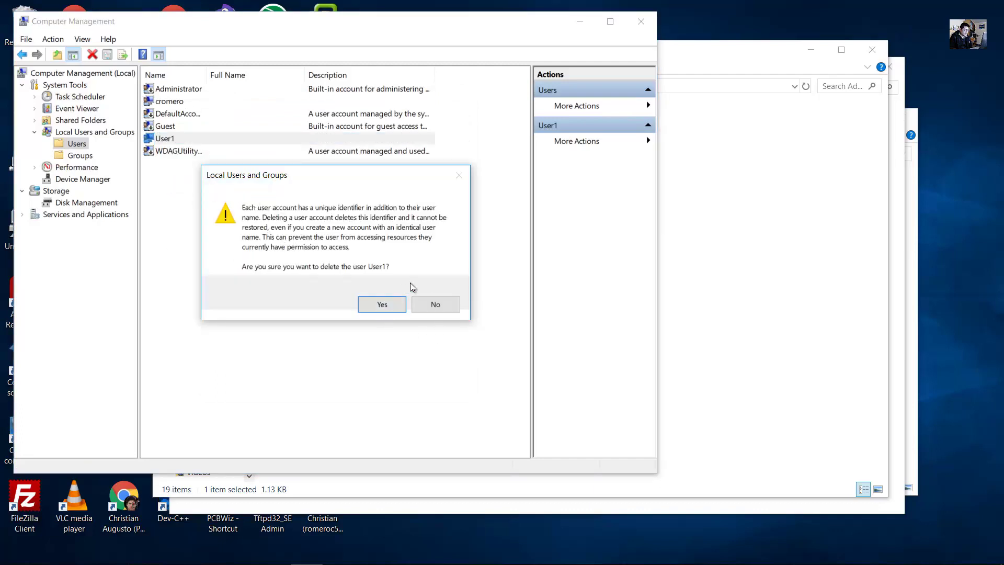
click(436, 303)
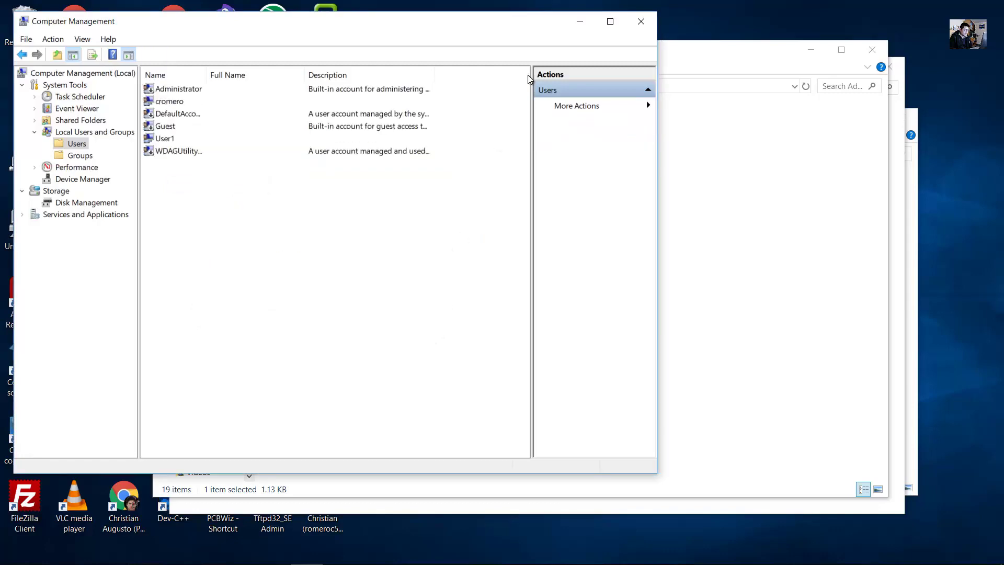
click(640, 21)
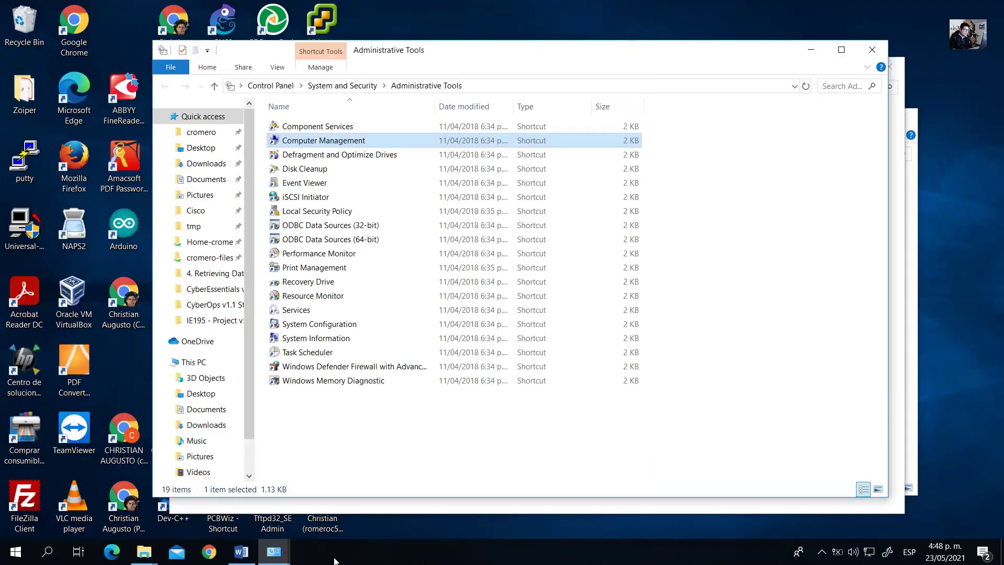
Read the guide's question about another way to delete accounts, then minimize Word.
click(259, 557)
drag(443, 311, 625, 312)
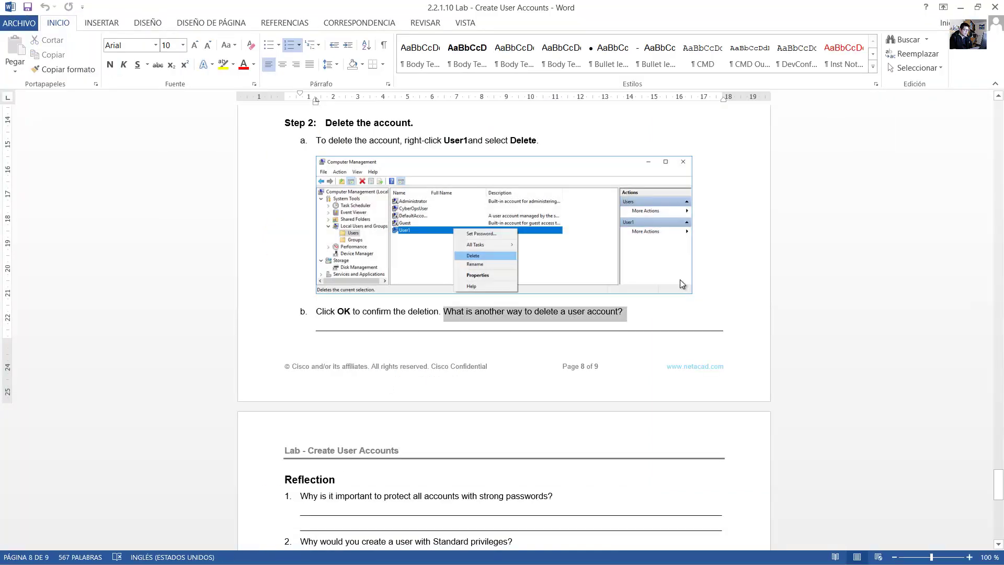
click(961, 8)
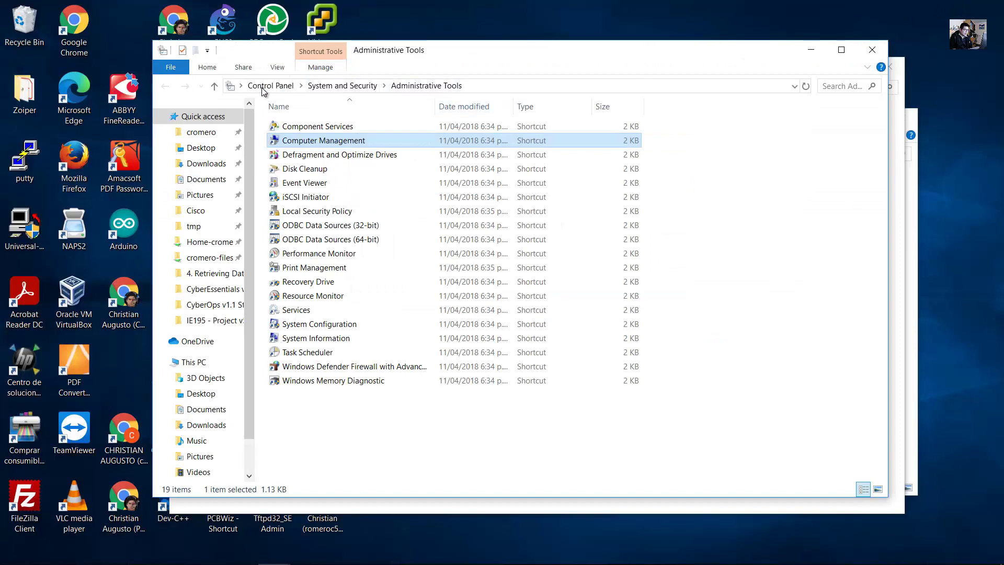
Go to Control Panel's User Accounts, Manage another account, and select User1.
click(266, 86)
click(603, 144)
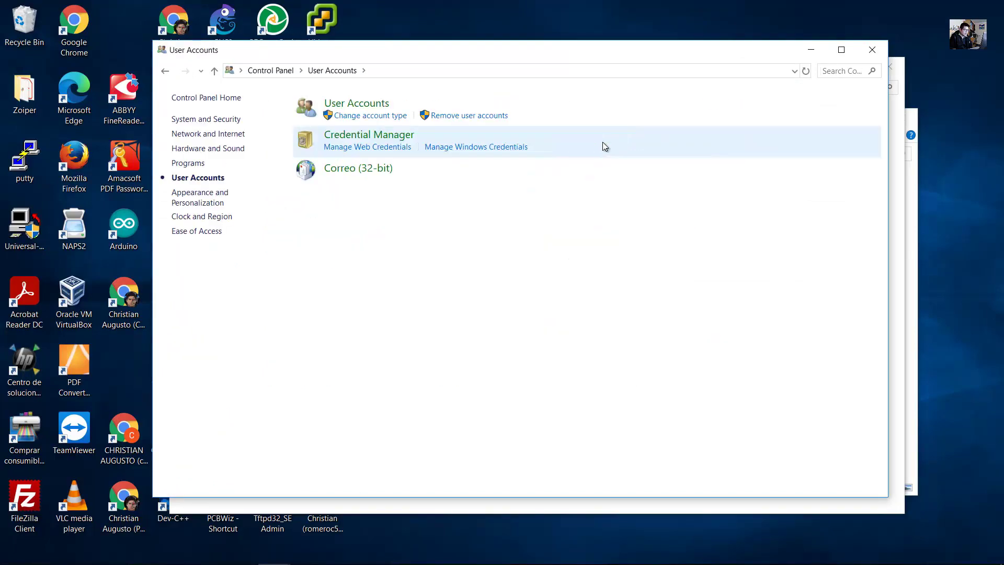
click(361, 104)
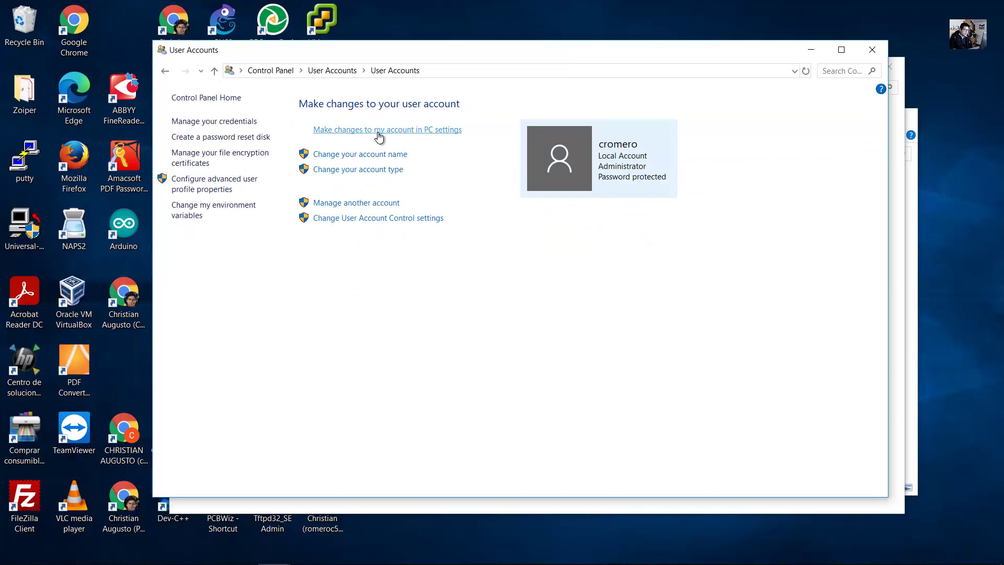
click(358, 204)
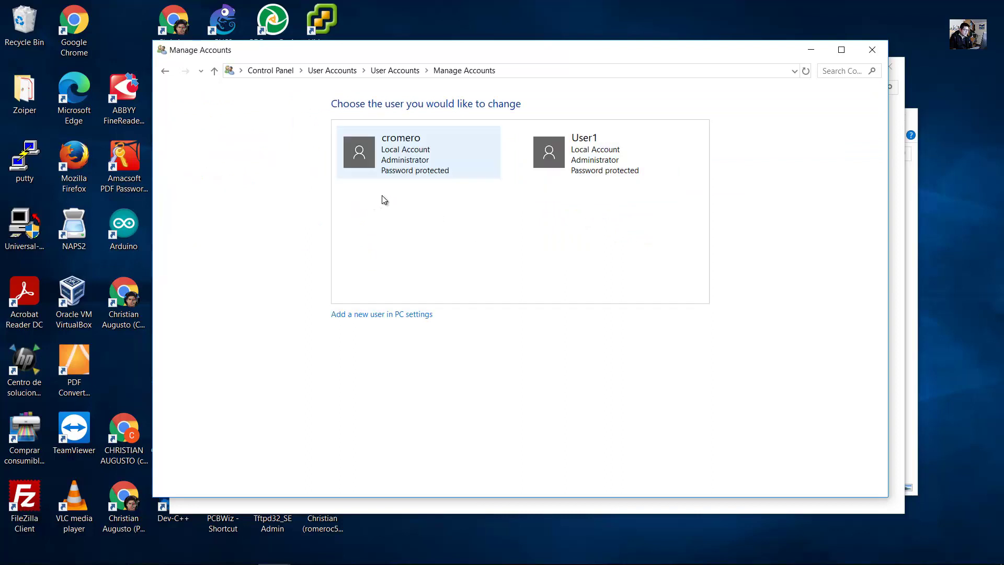
click(582, 171)
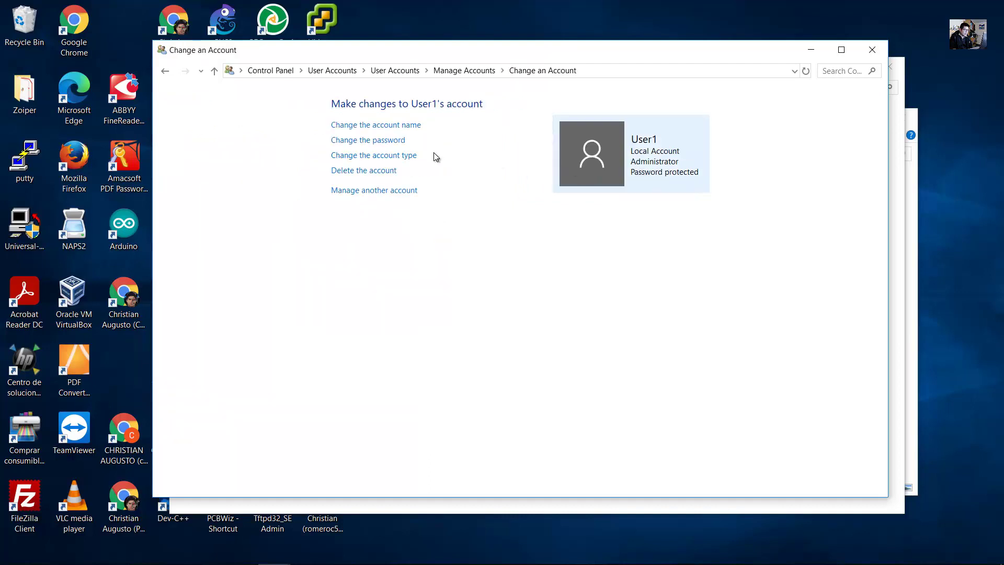
Delete User1's account and its files, then switch back to the Word guide.
click(352, 172)
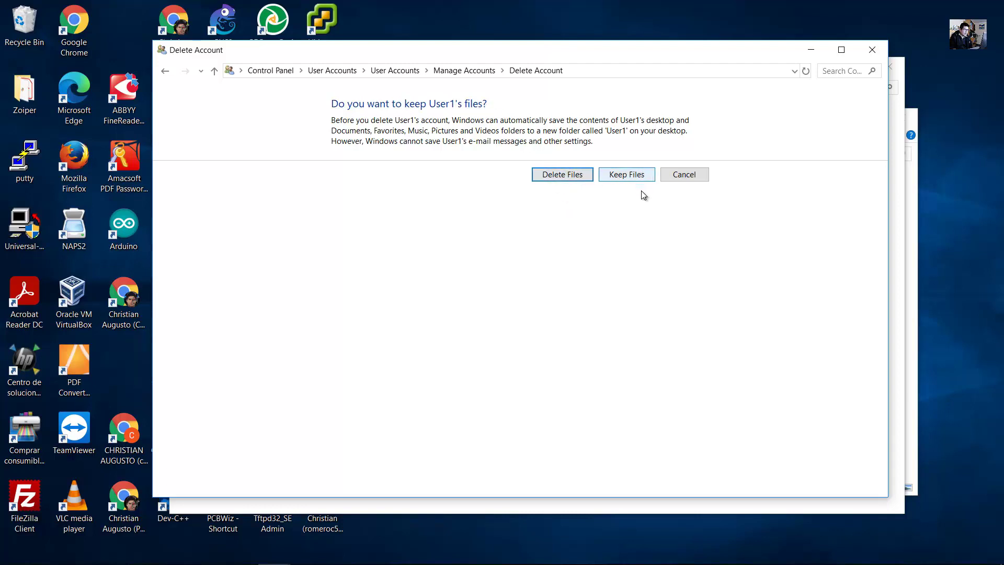
click(557, 175)
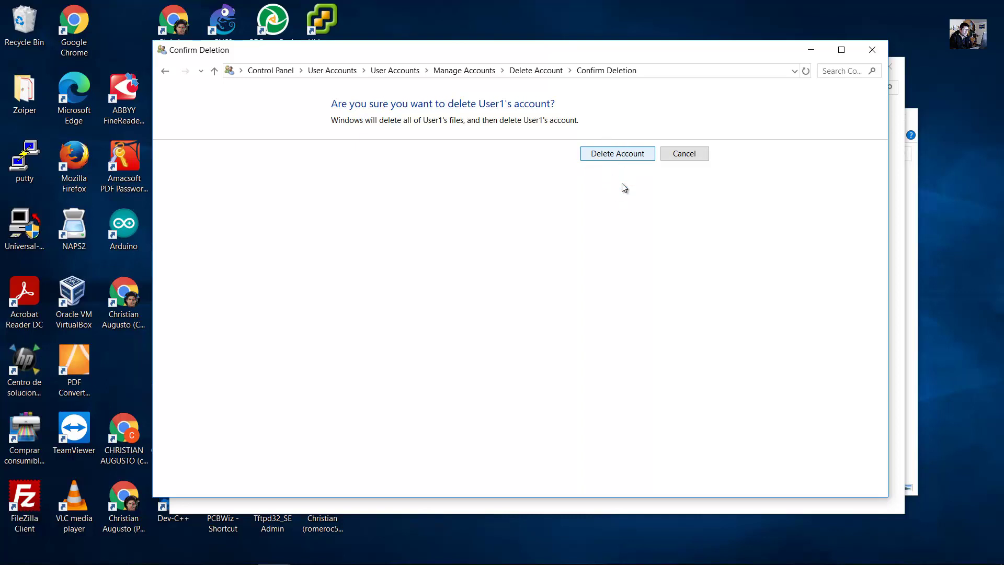
click(622, 154)
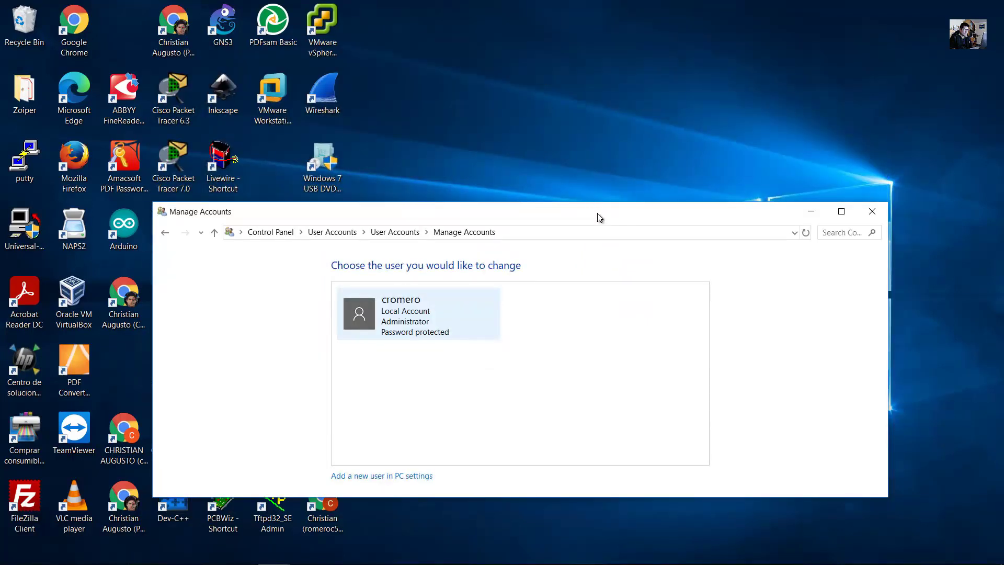
drag(598, 204, 600, 92)
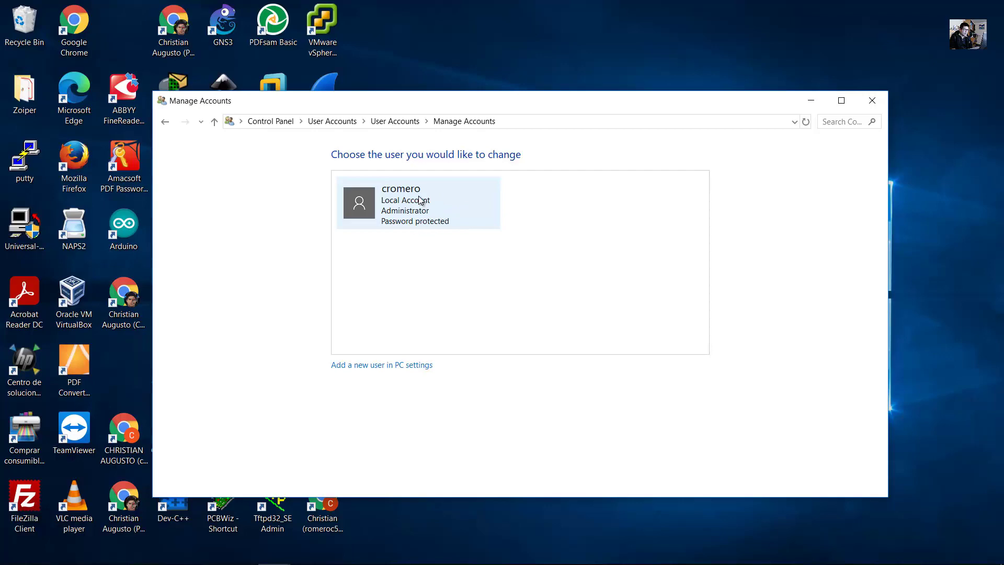
click(241, 552)
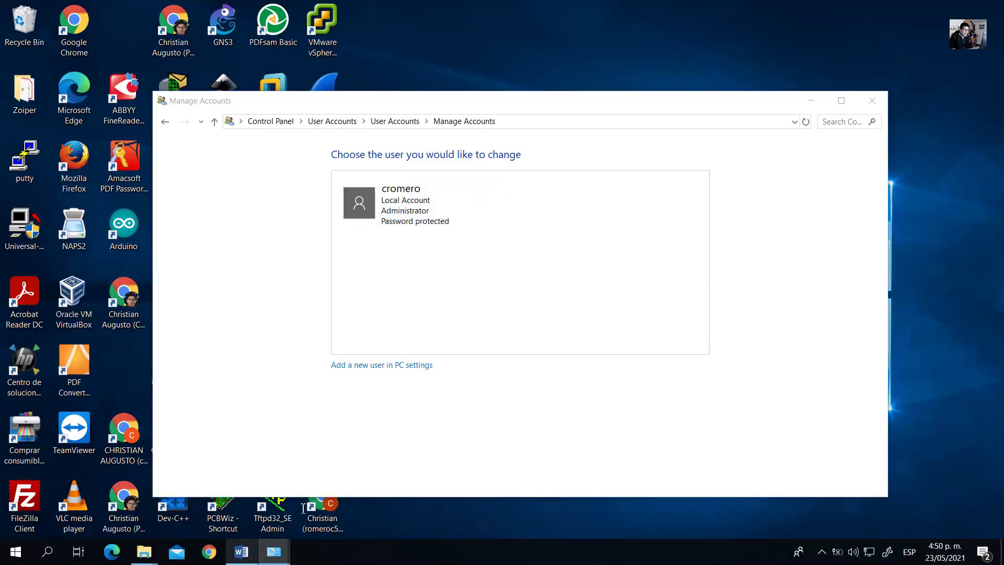
click(558, 332)
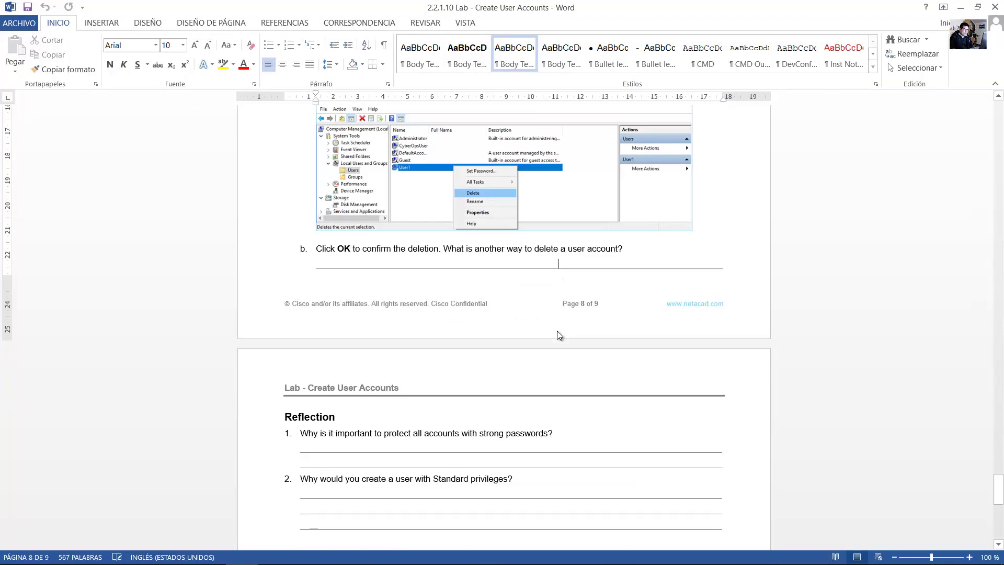
scroll(558, 335, down, 1)
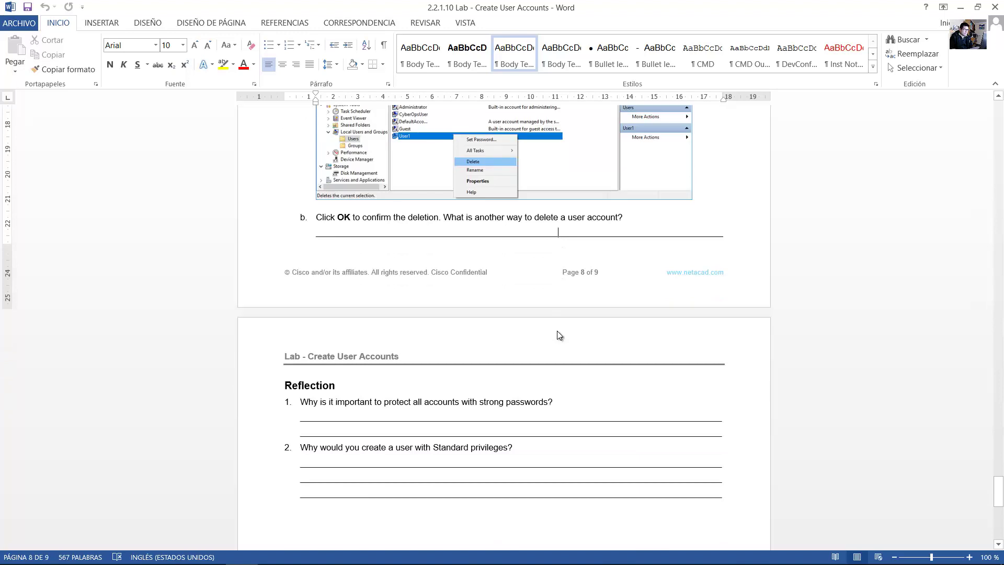
scroll(559, 332, down, 5)
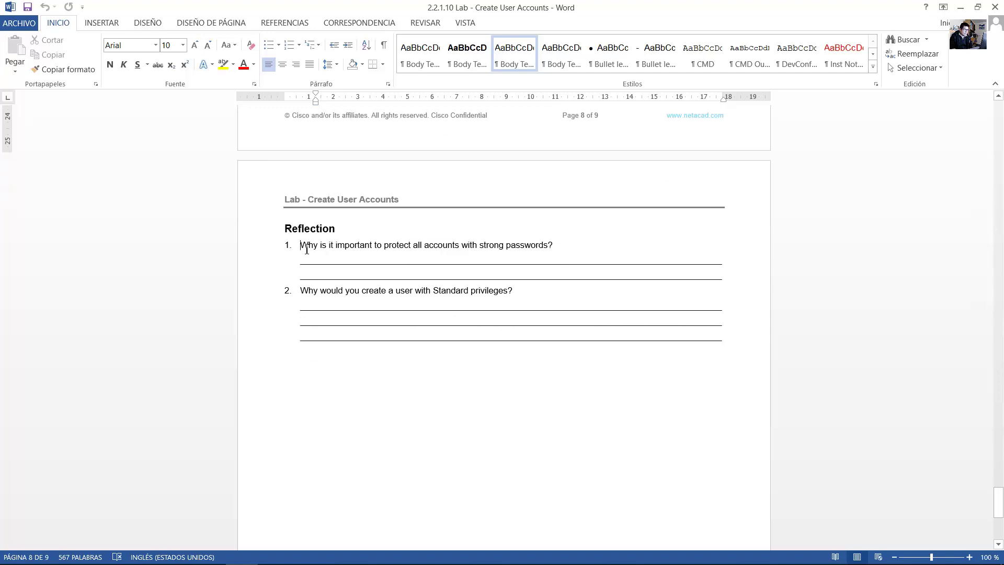
drag(307, 249, 559, 245)
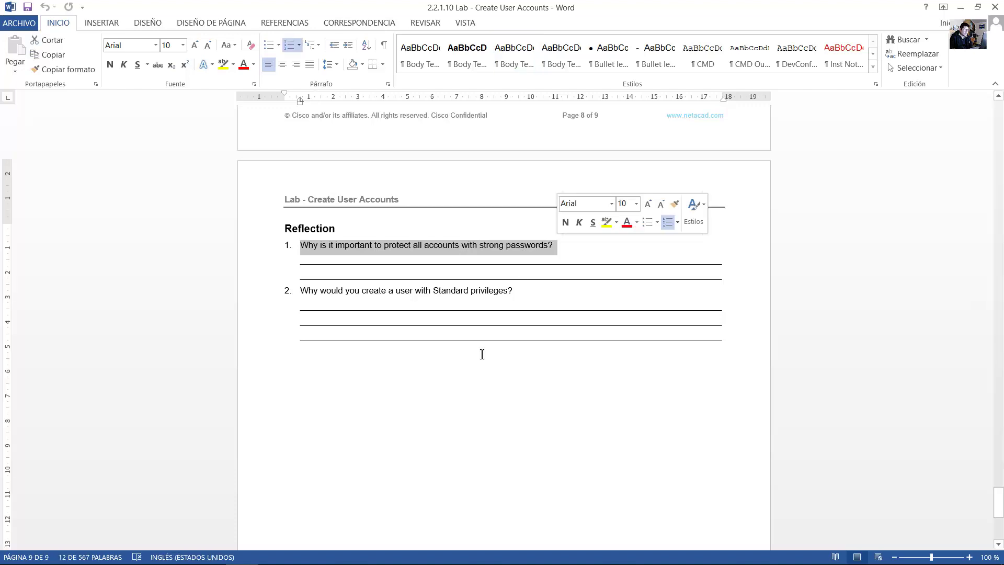
click(455, 269)
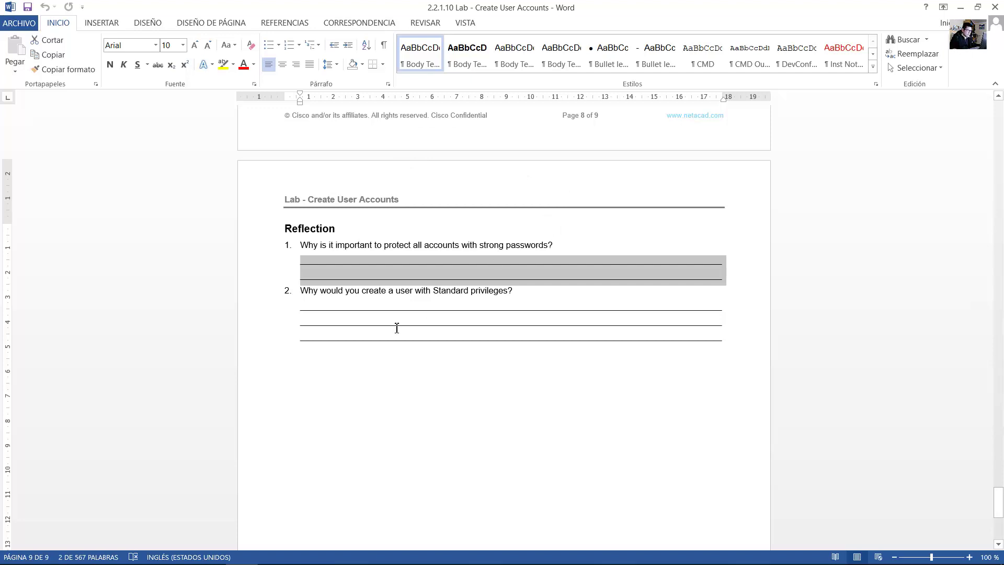
drag(309, 295, 515, 292)
drag(383, 303, 358, 371)
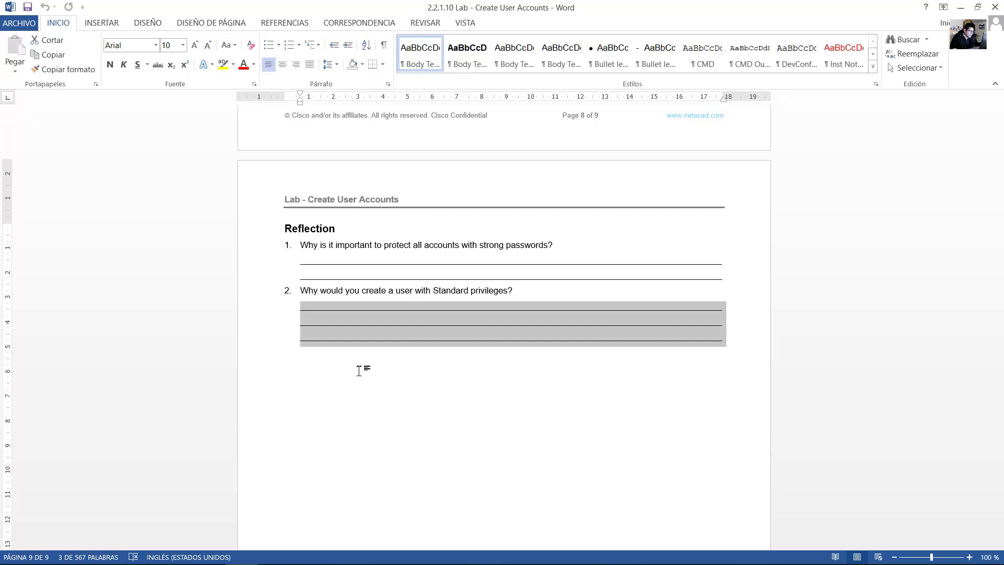
scroll(359, 371, up, 5)
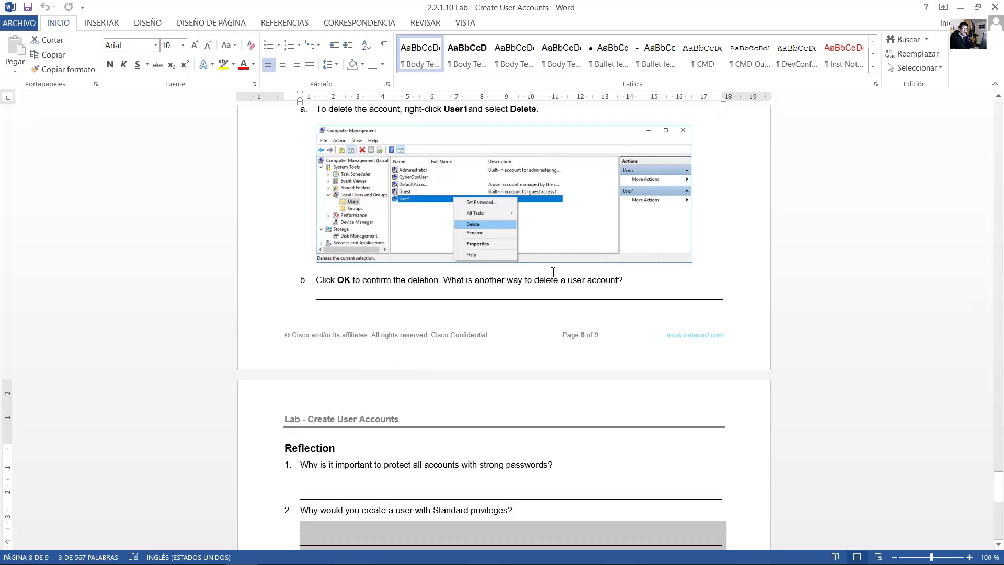